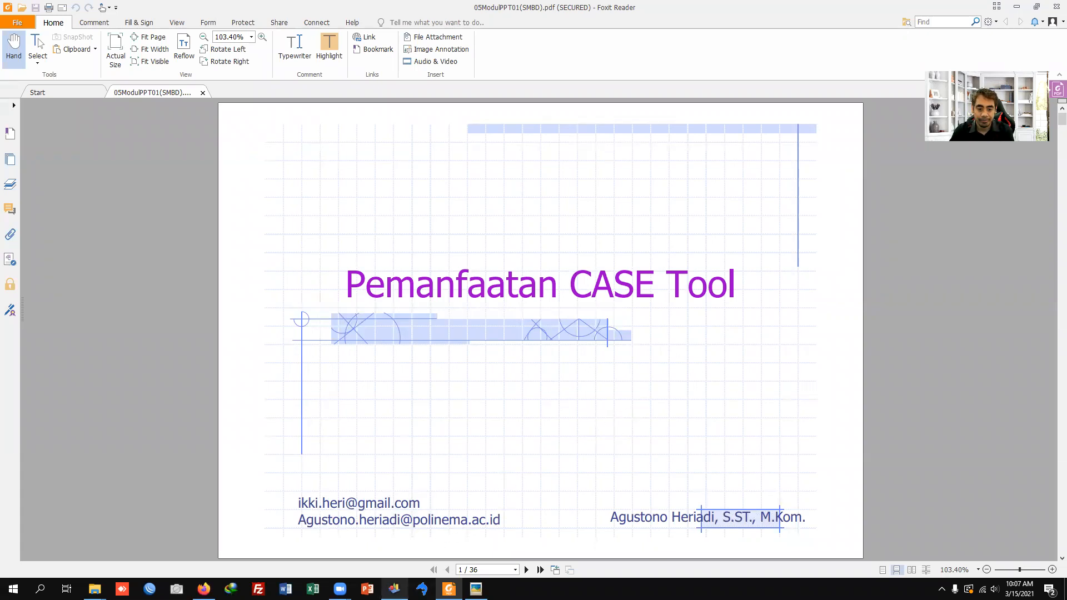
Step: Switch to Picasa Photo Viewer and examine the game's physical and conceptual data model diagrams
mouse_move(394, 588)
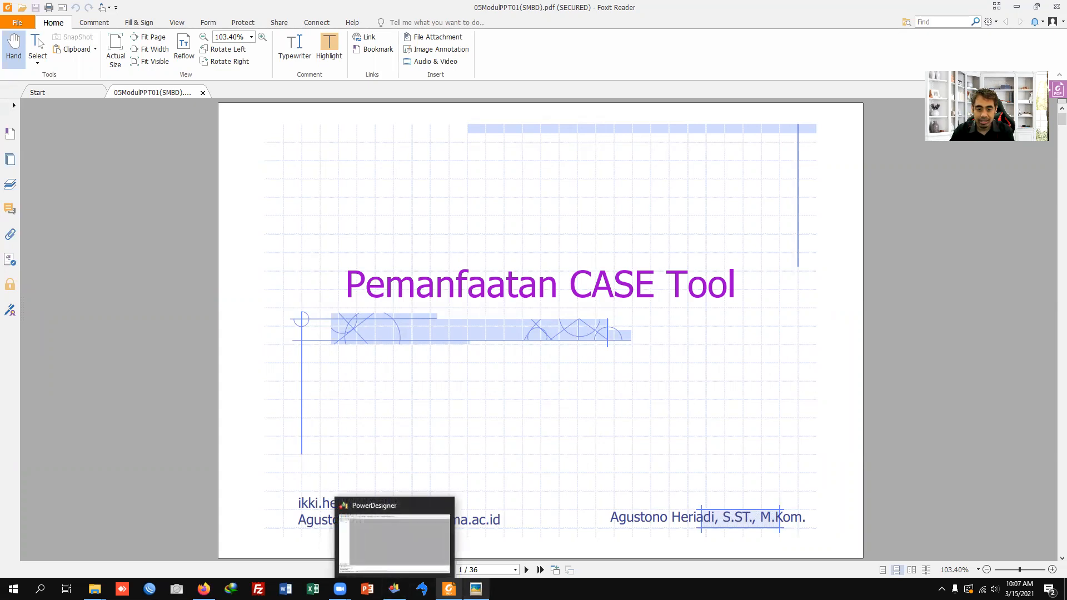
left_click(476, 588)
left_click(638, 153)
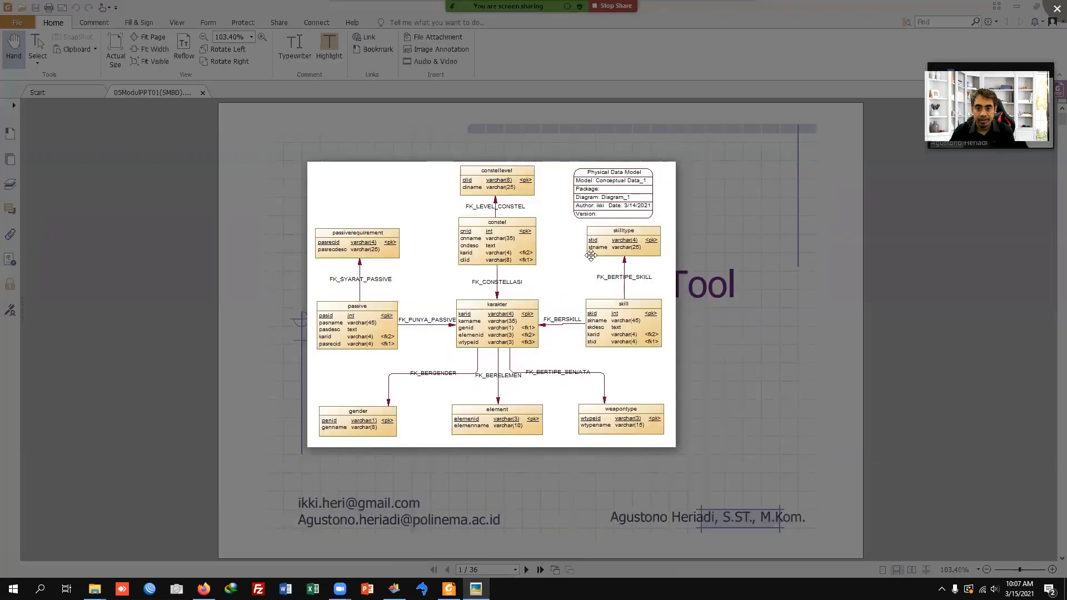
key("Left")
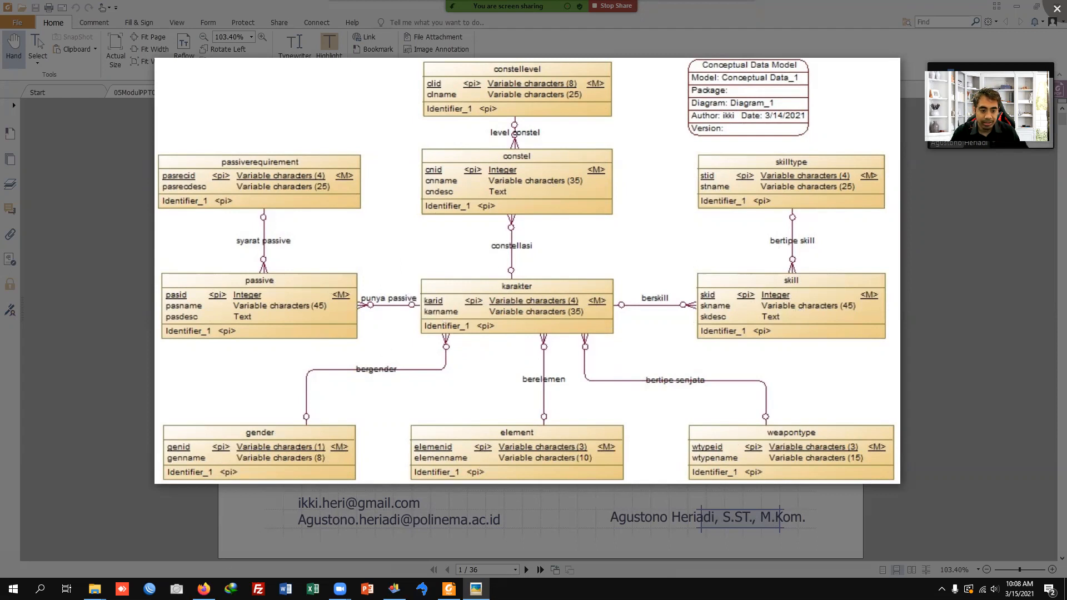
Step: Switch to Firefox, open the Genshin.gg characters list and try out its element filters
left_click(203, 589)
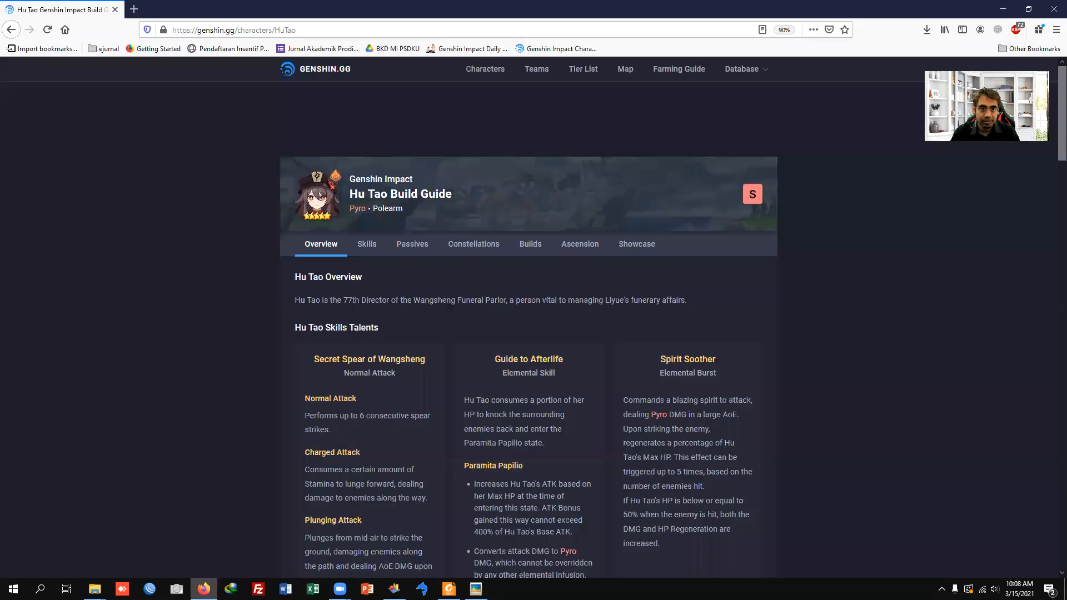
left_click(337, 73)
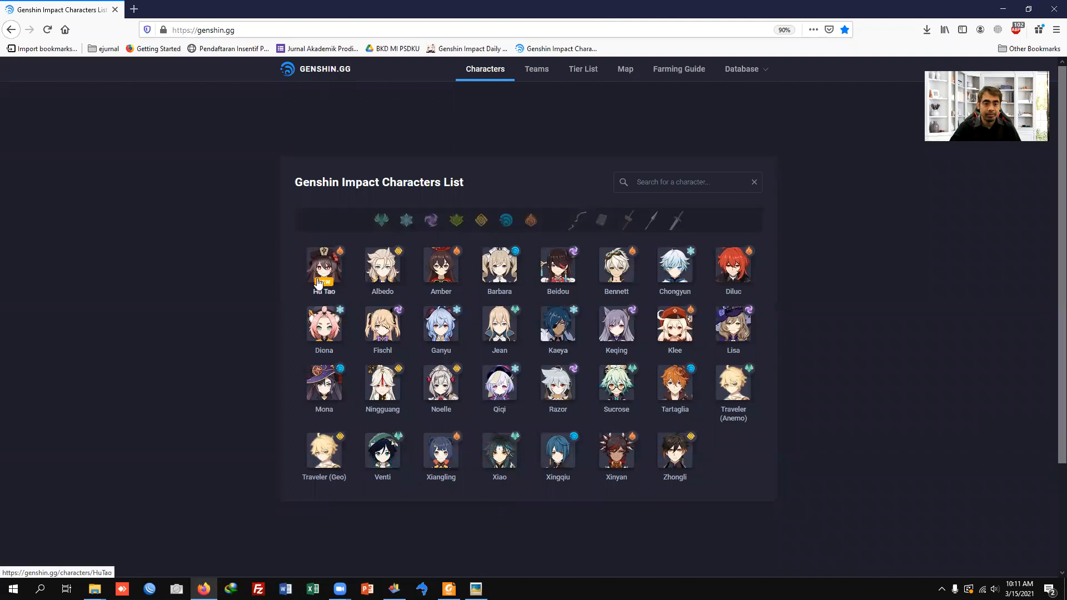
left_click(456, 221)
left_click(435, 221)
left_click(387, 221)
left_click(387, 221)
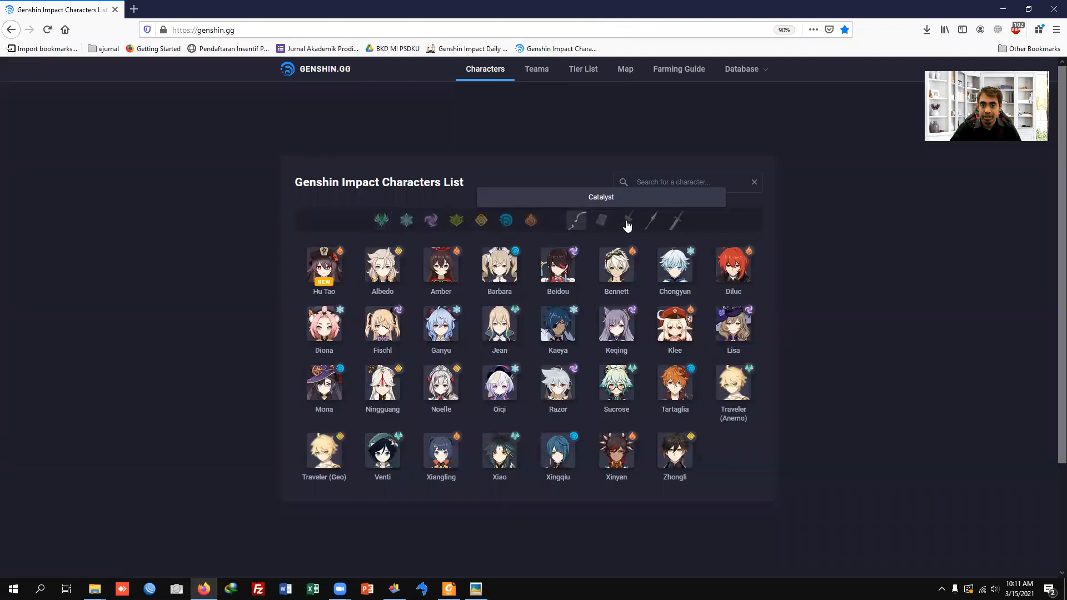
Step: Examine the skills, passive talents and constellations on Hu Tao's character page, and return to the characters list
left_click(334, 270)
scroll(538, 326, "down", 8)
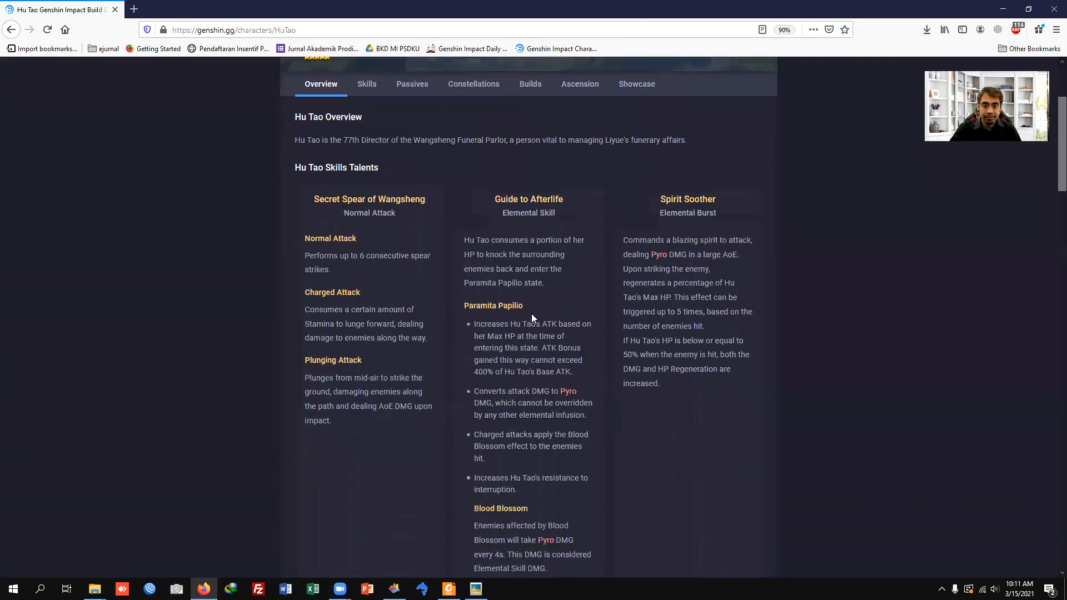
scroll(530, 311, "down", 7)
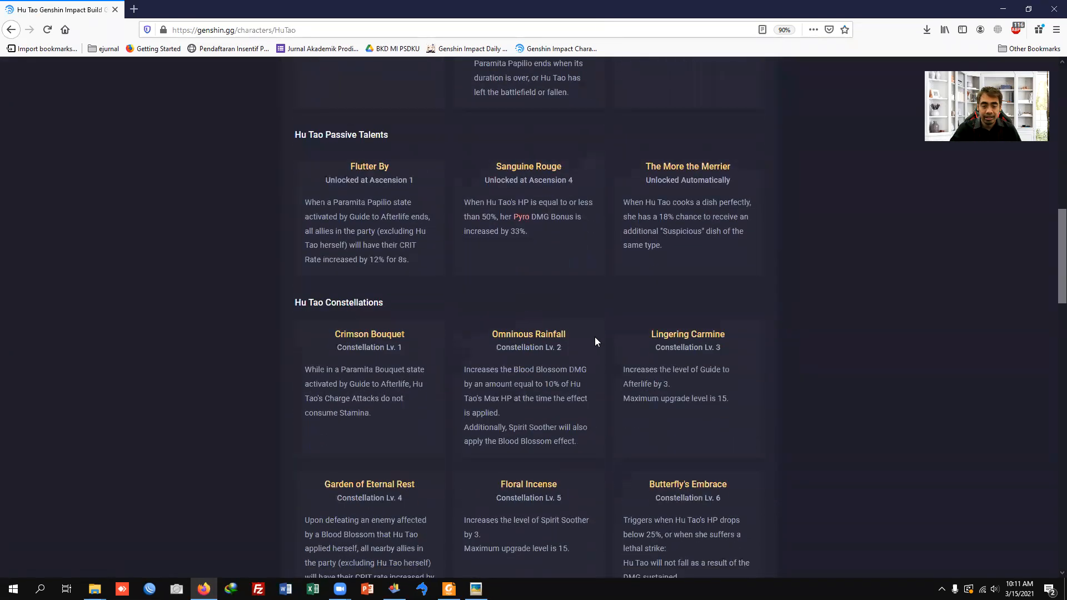
scroll(582, 328, "up", 4)
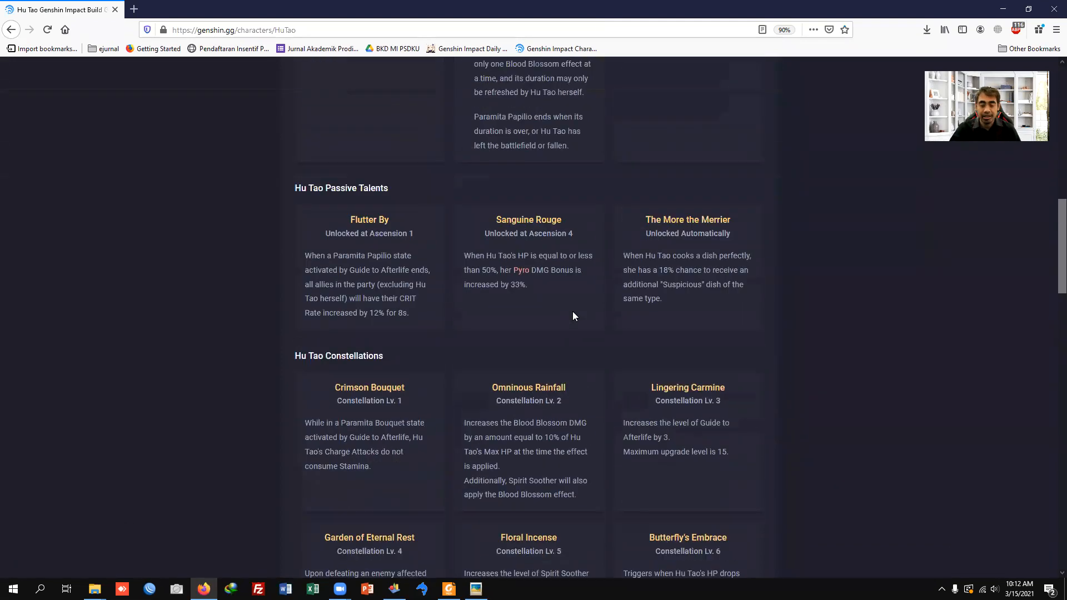
scroll(555, 330, "up", 12)
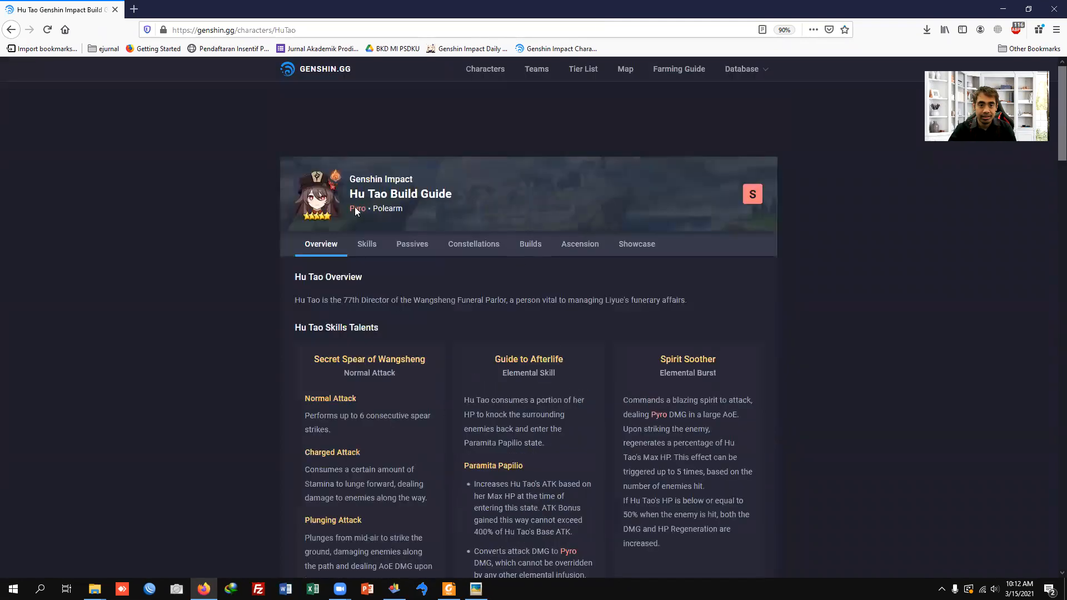
left_click(317, 78)
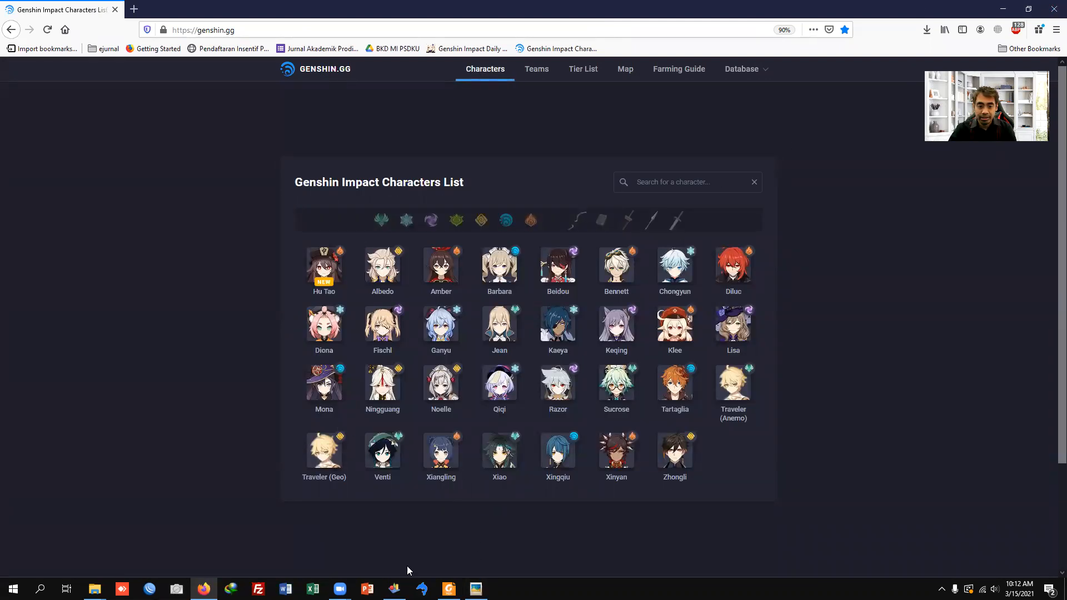
Step: Check the conceptual data model image in Picasa Photo Viewer and switch to PowerDesigner
mouse_move(395, 588)
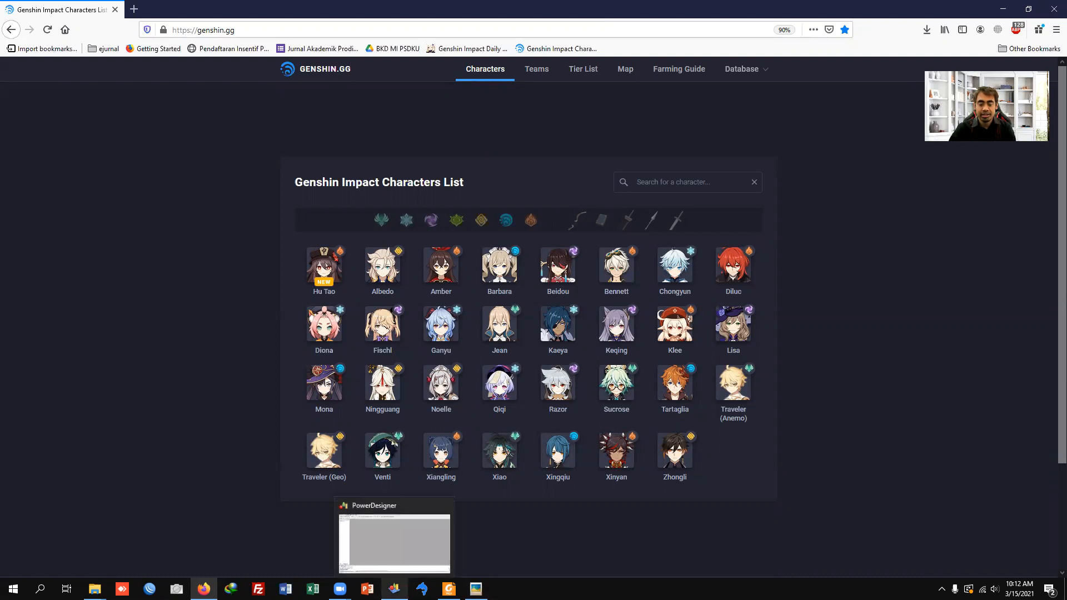
left_click(476, 589)
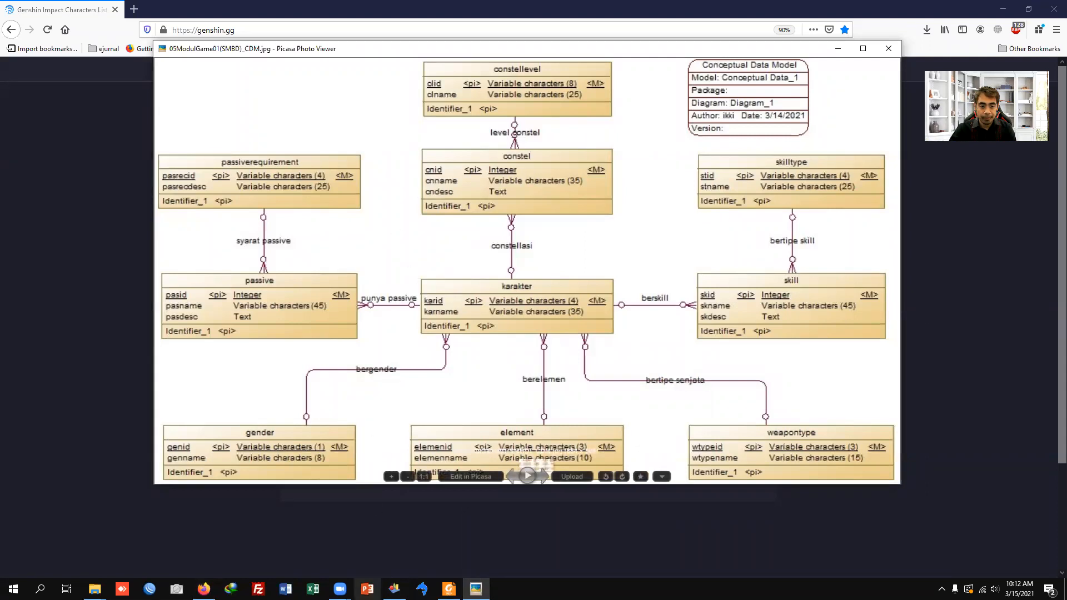
left_click(394, 588)
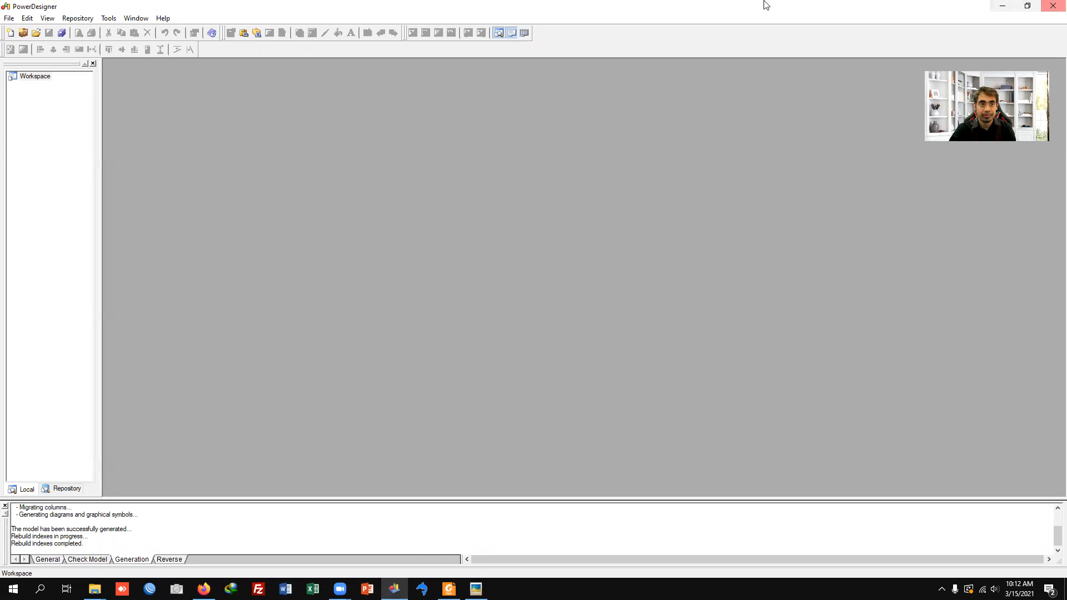
Step: View the installed PowerDesigner version information and dismiss it
left_click(163, 18)
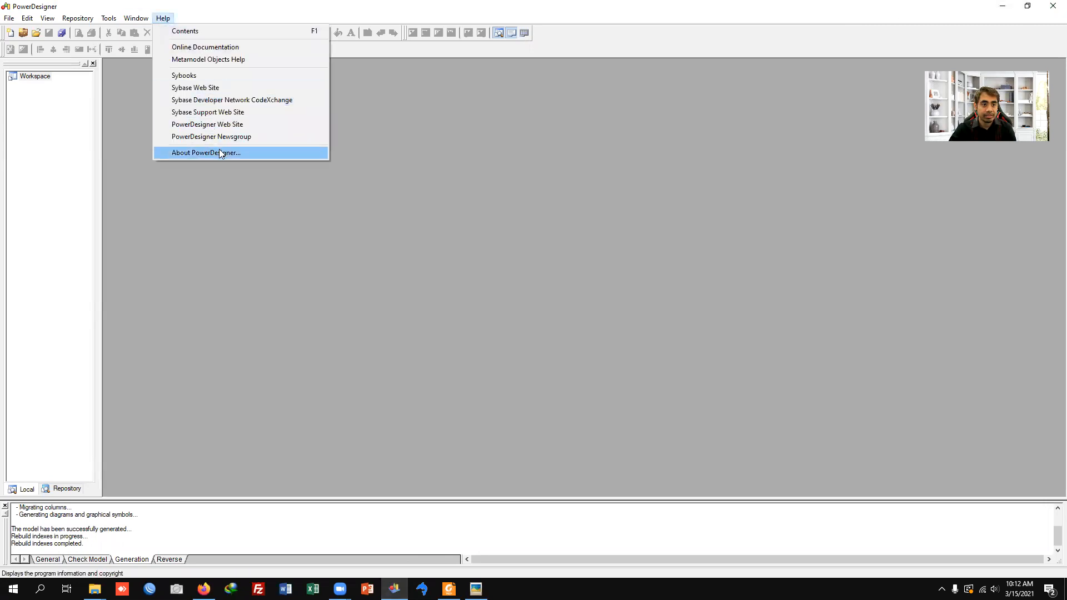
left_click(219, 149)
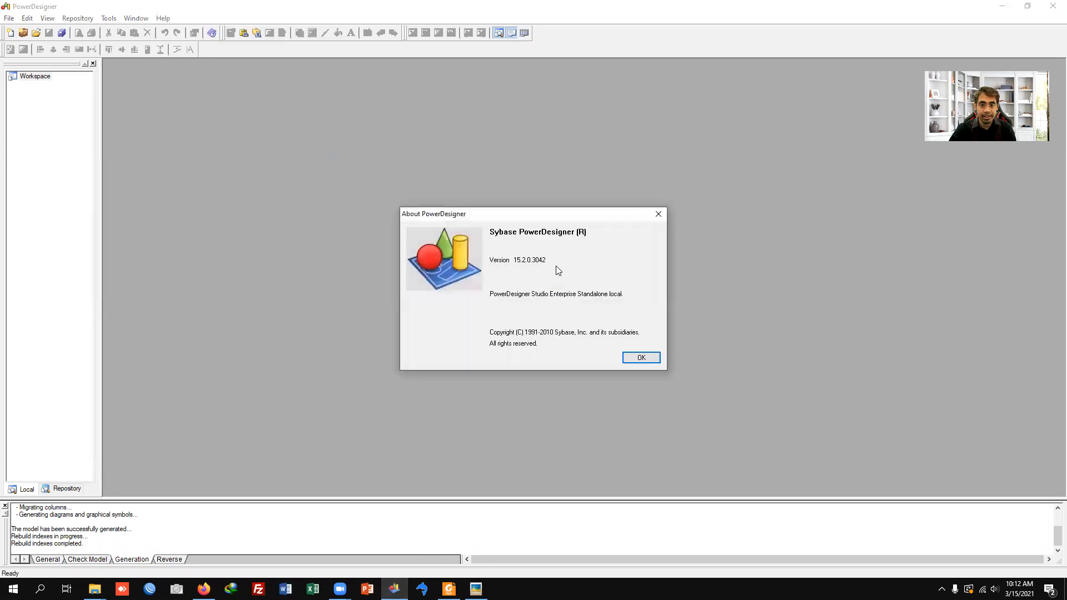
left_click(642, 359)
Step: Create a new Conceptual Data model from the Information category with the name GI_Karakter
left_click(10, 18)
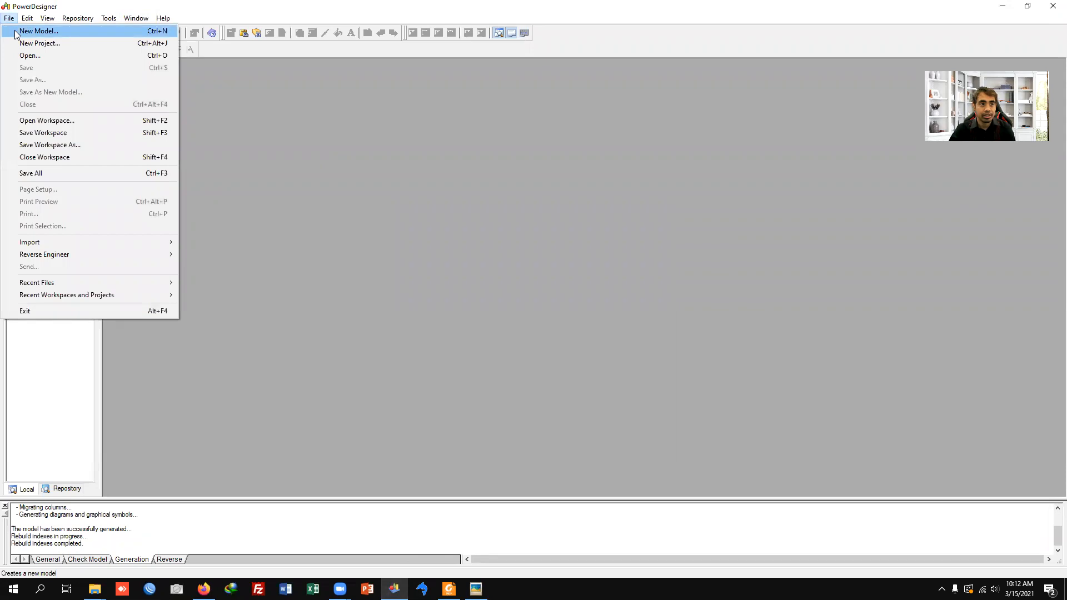
left_click(15, 33)
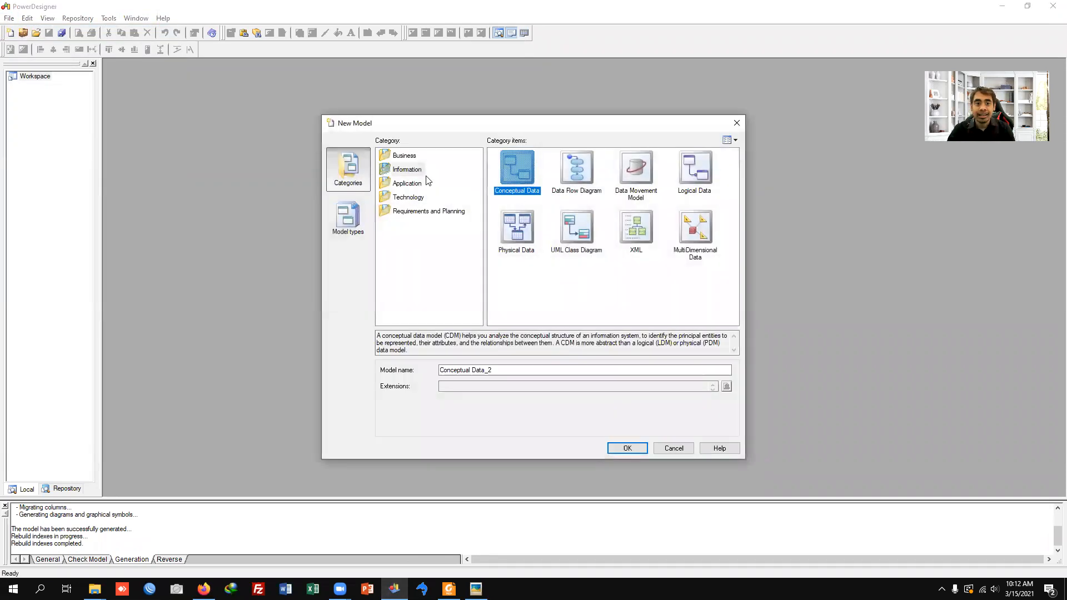
left_click(354, 221)
left_click(349, 168)
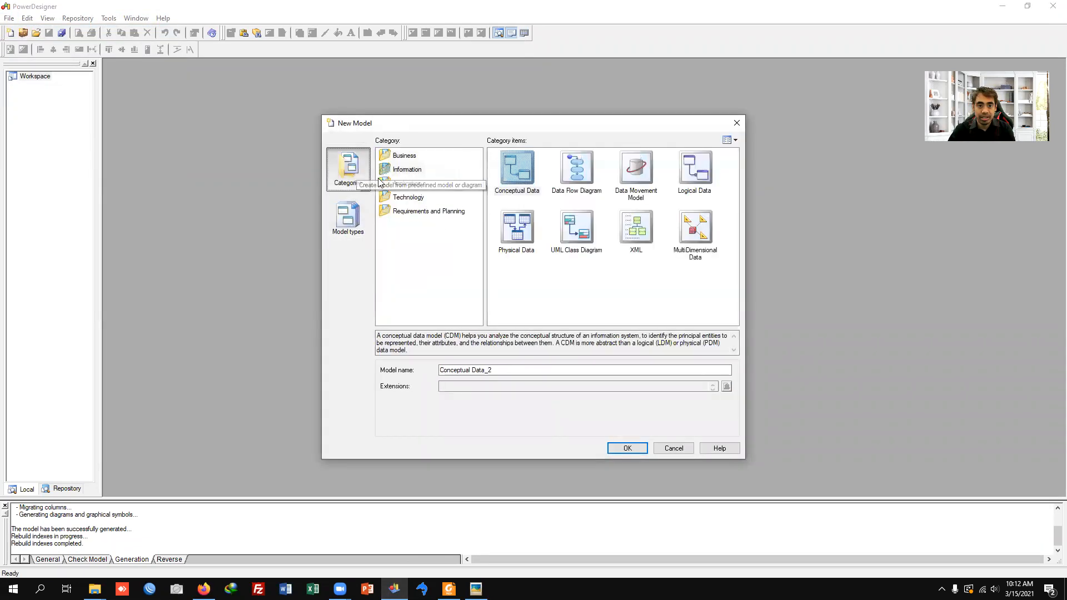
left_click(401, 156)
left_click(407, 169)
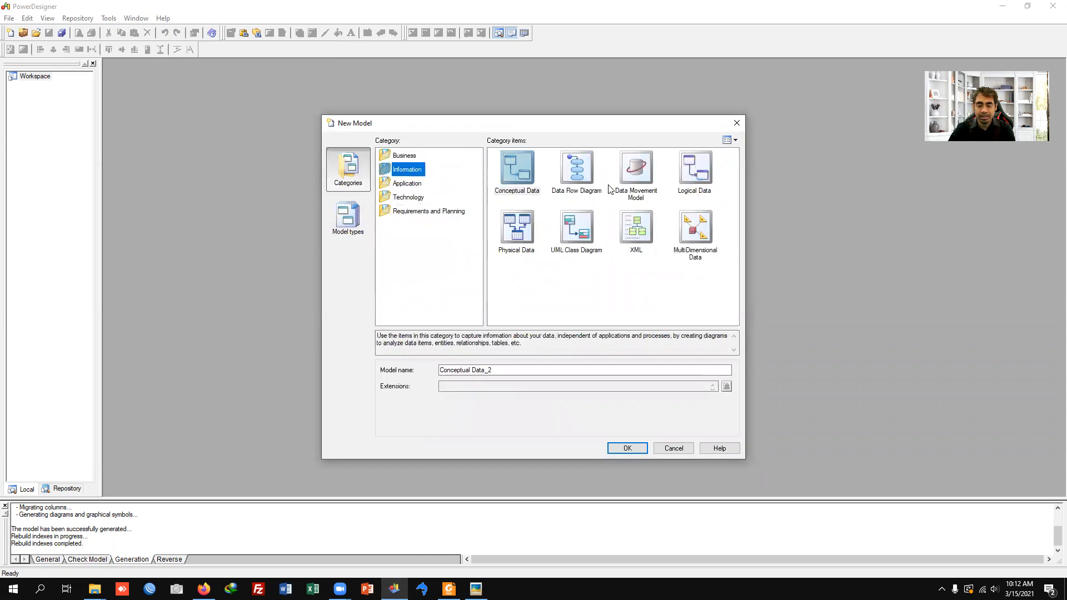
left_click(520, 183)
left_click_drag(528, 368, 416, 370)
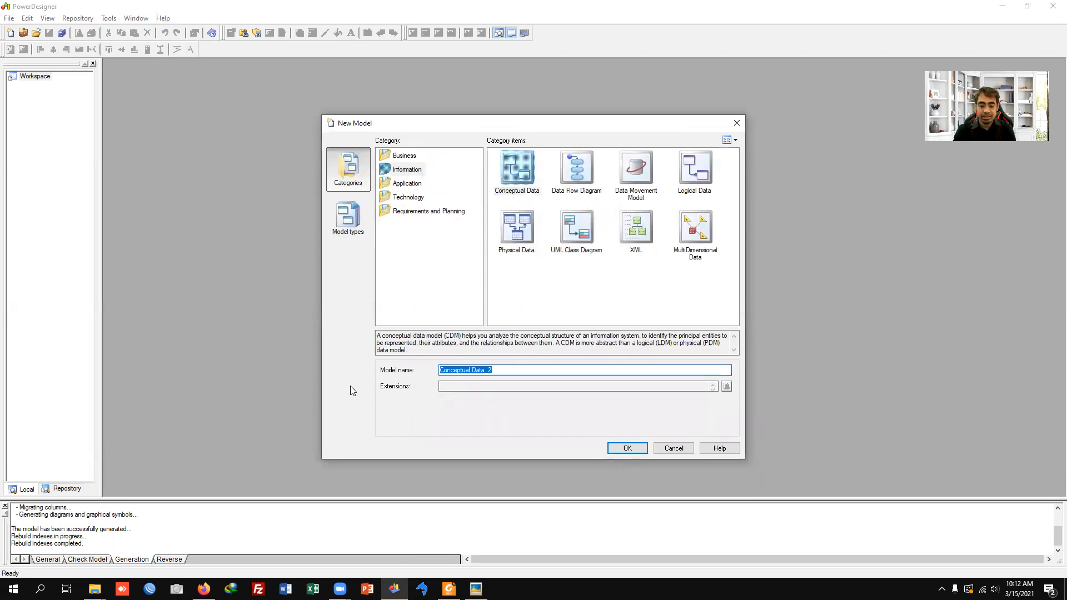
type("Gl_Karakter")
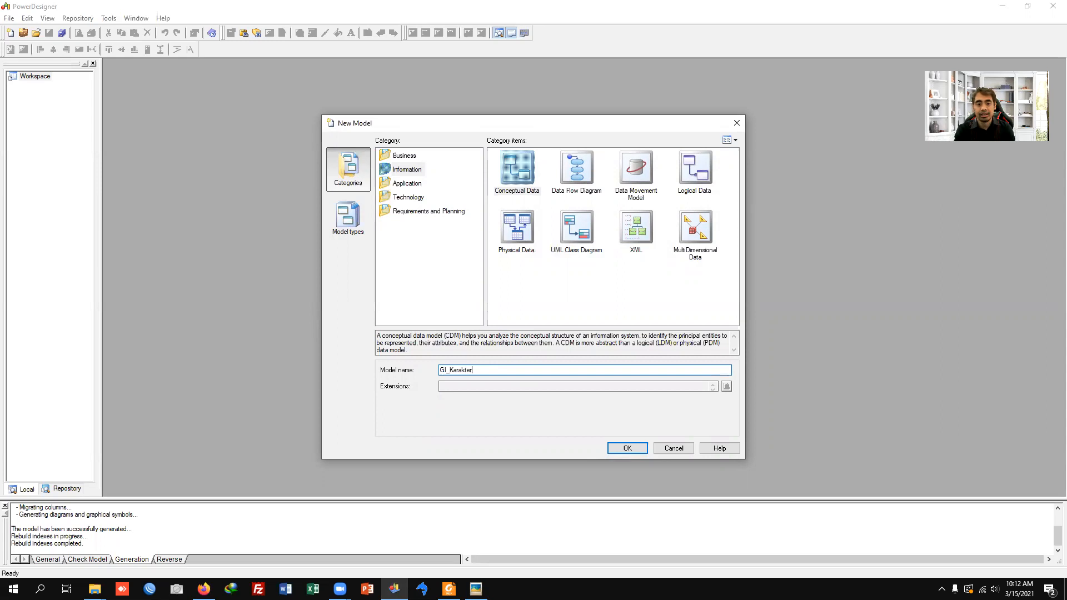
key("Return")
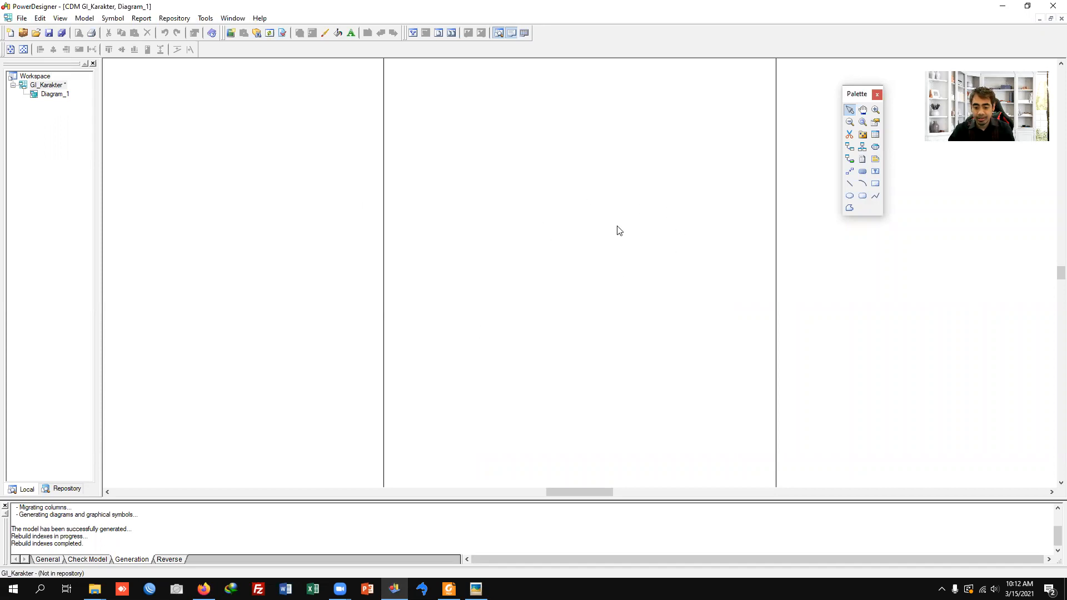
Step: Consult the entity layout in the reference image 05ModulGame01(SMBD)_CDM.jpg, and return to the empty PowerDesigner diagram
scroll(619, 228, "up", 1)
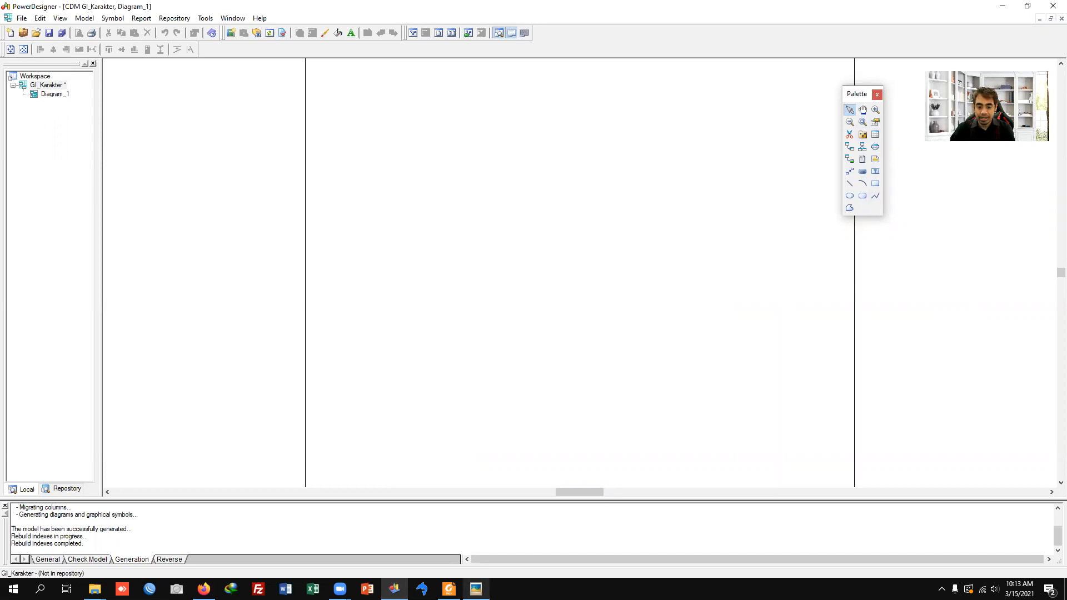
left_click(476, 589)
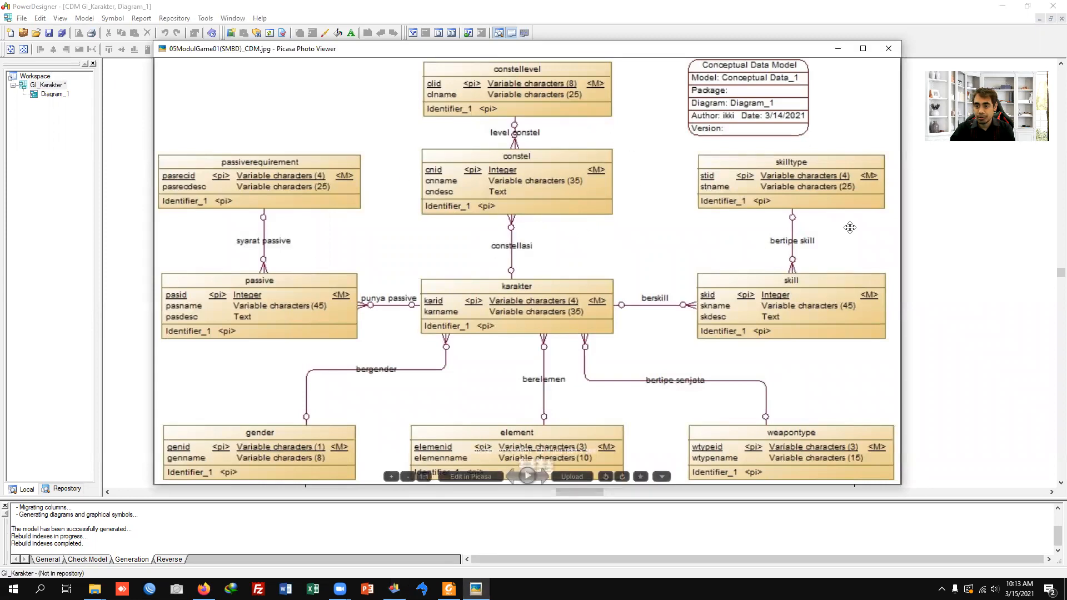
left_click(939, 217)
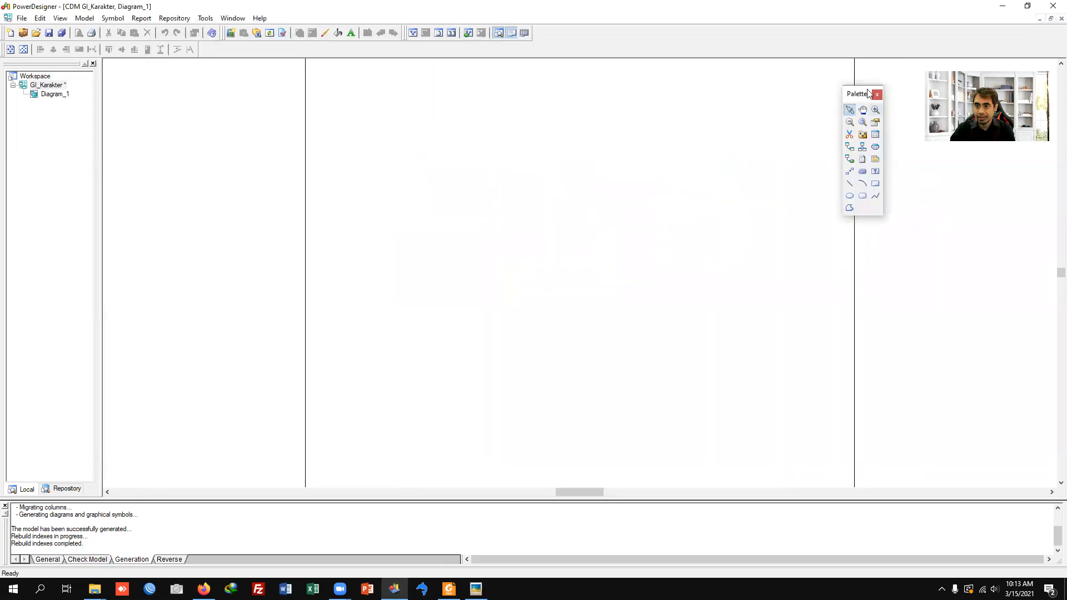
Step: Place ten entities on the diagram: one at the top centre and three rows of three below it
left_click(876, 134)
left_click(562, 275)
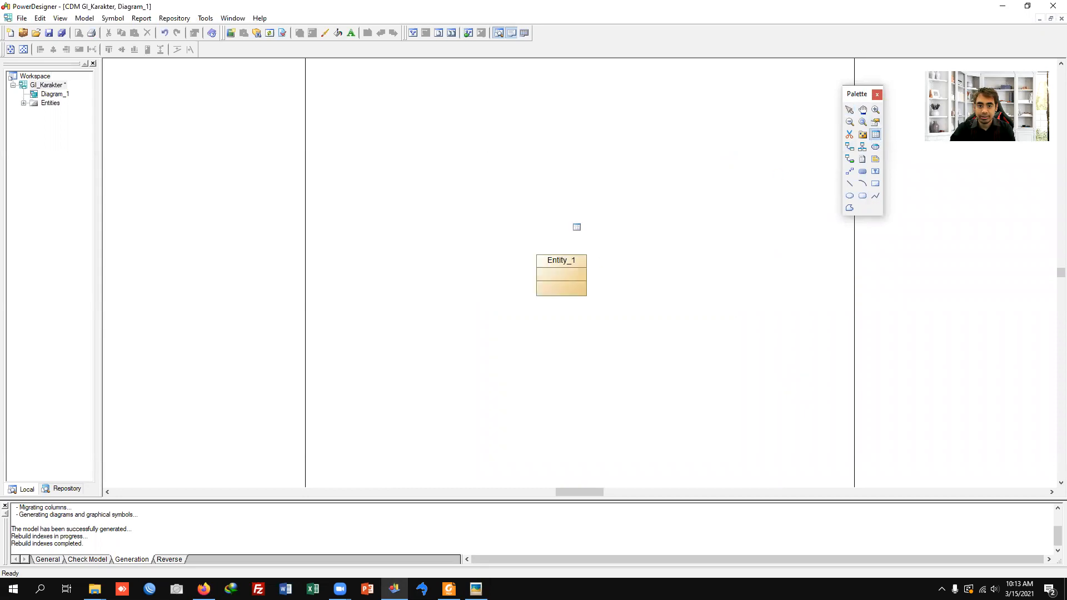
left_click(556, 175)
left_click(560, 107)
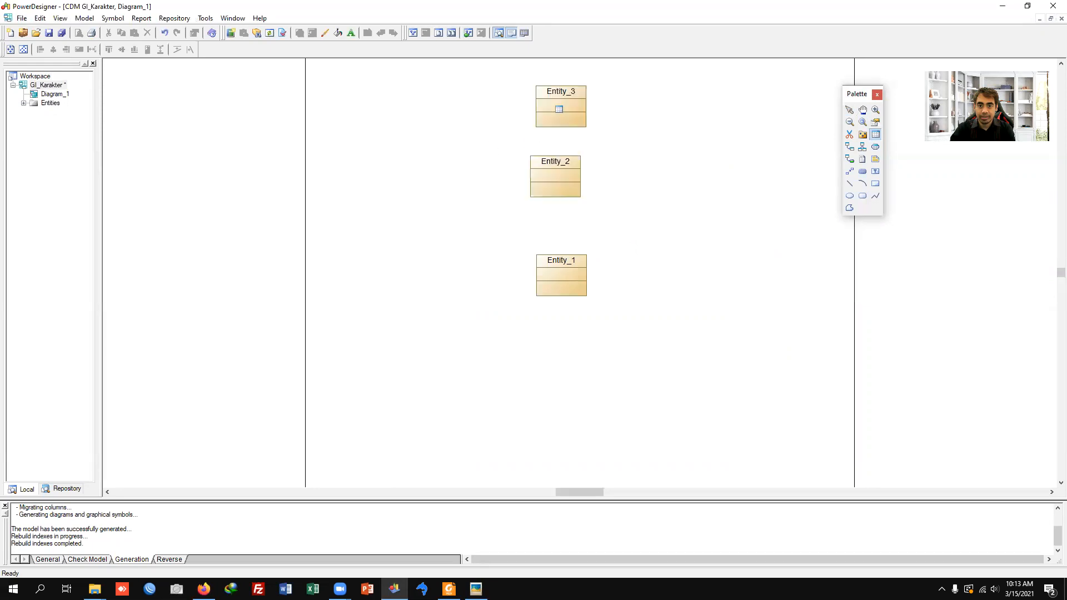
left_click(369, 177)
left_click(783, 172)
left_click(345, 286)
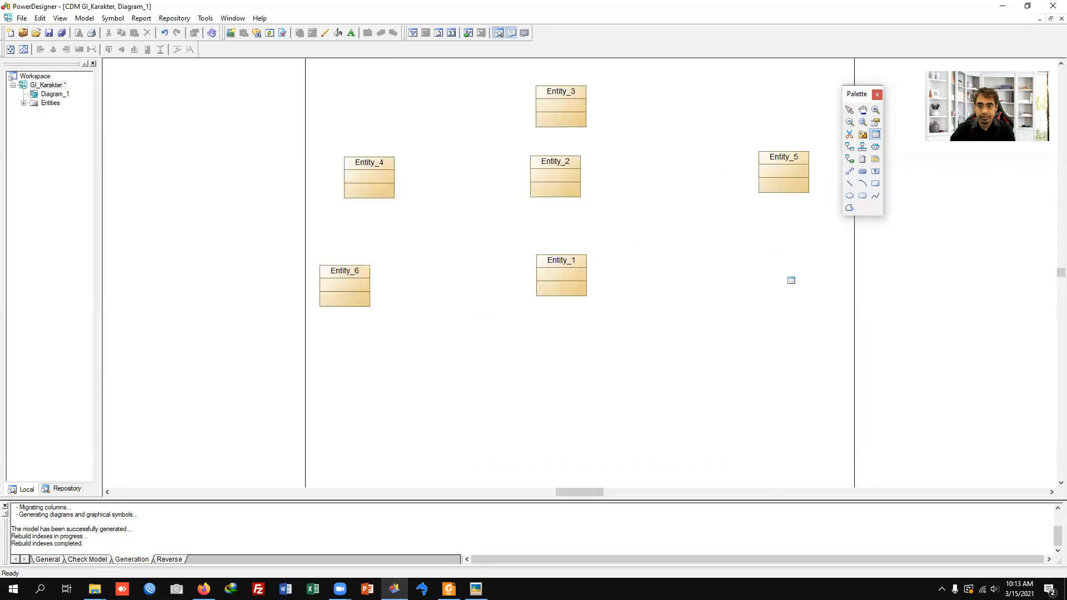
left_click(791, 281)
left_click(381, 376)
left_click(534, 385)
left_click(777, 380)
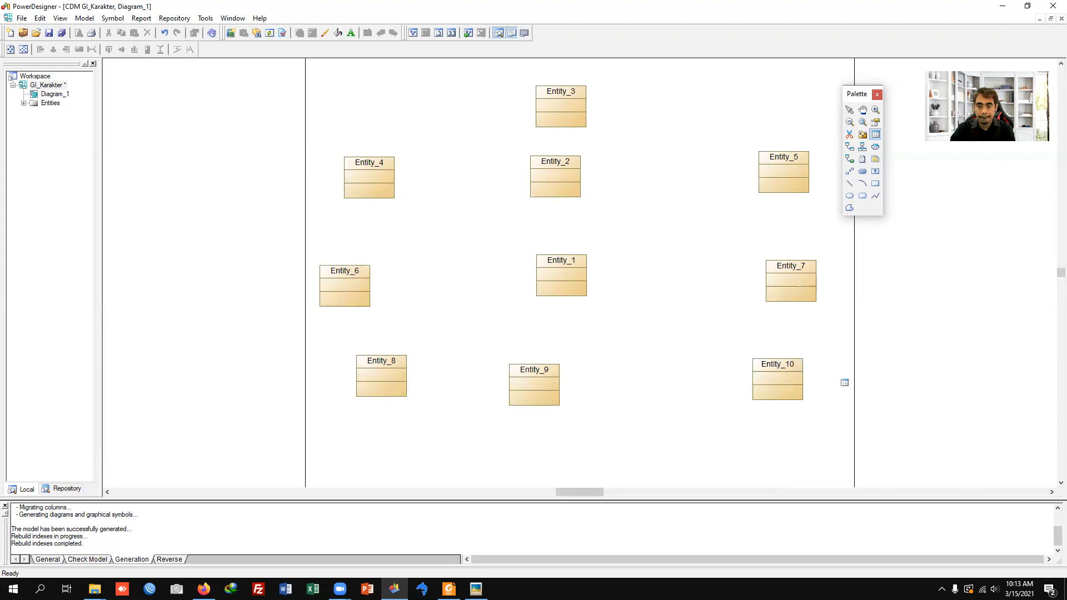
right_click(646, 348)
Step: Align the bottom row of three entities on their middles and the central column of four entities on their centres
left_click_drag(281, 340, 867, 439)
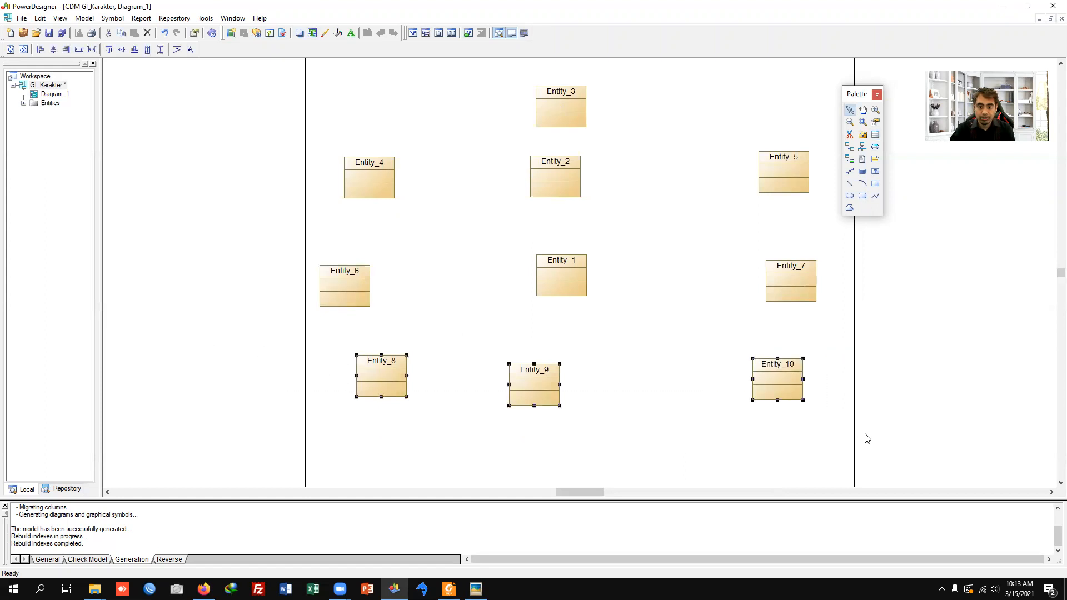
left_click(122, 49)
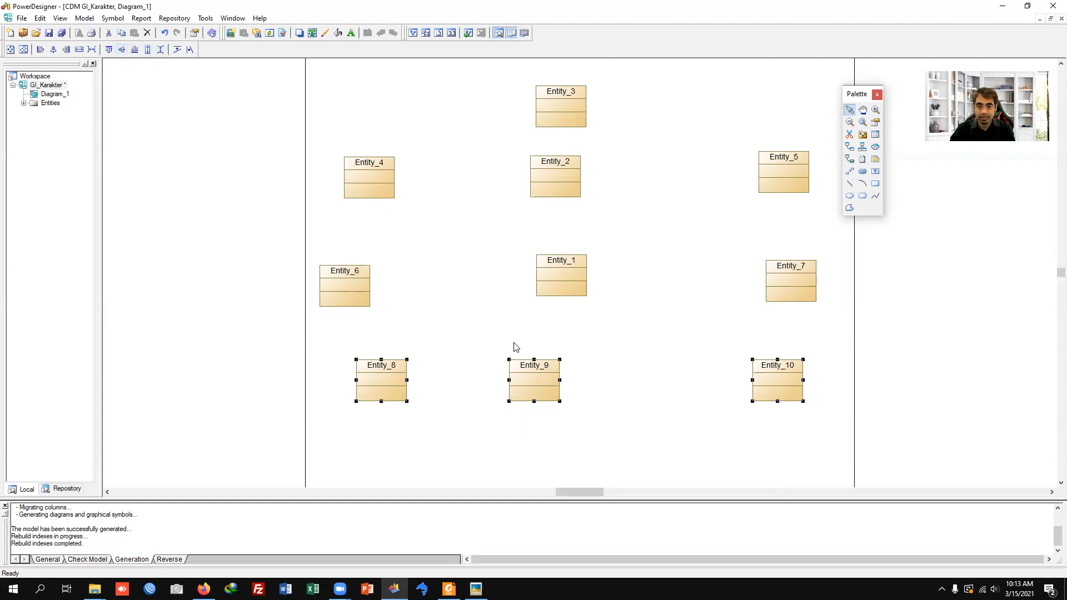
left_click_drag(493, 83, 668, 424)
left_click(56, 50)
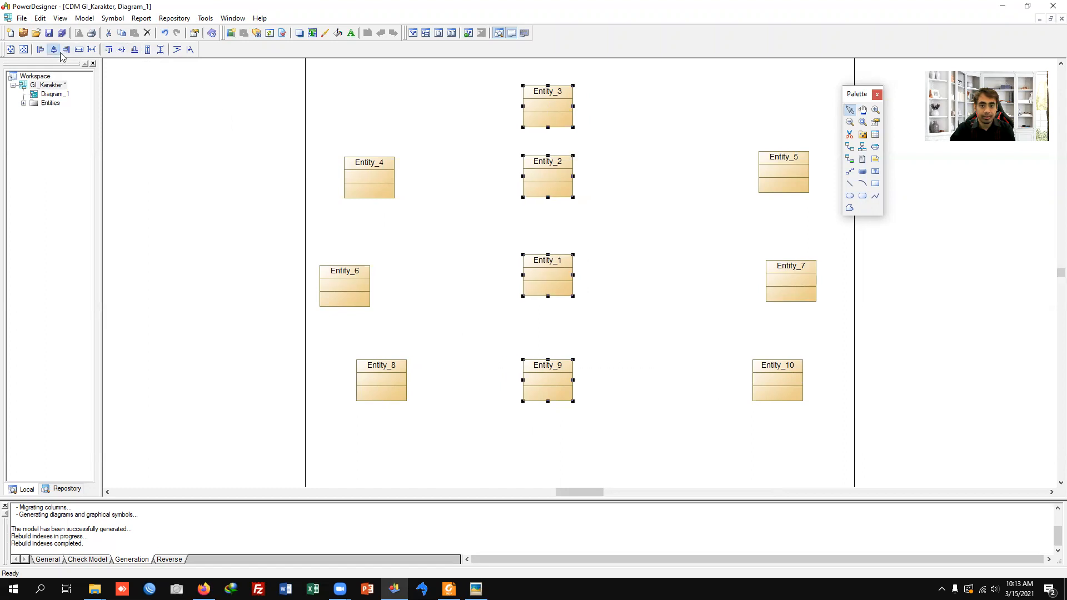
Step: Align the three entities in each of the two outer columns on their vertical centre lines
left_click_drag(250, 129, 467, 432)
left_click(53, 50)
left_click_drag(687, 125, 918, 484)
left_click(53, 49)
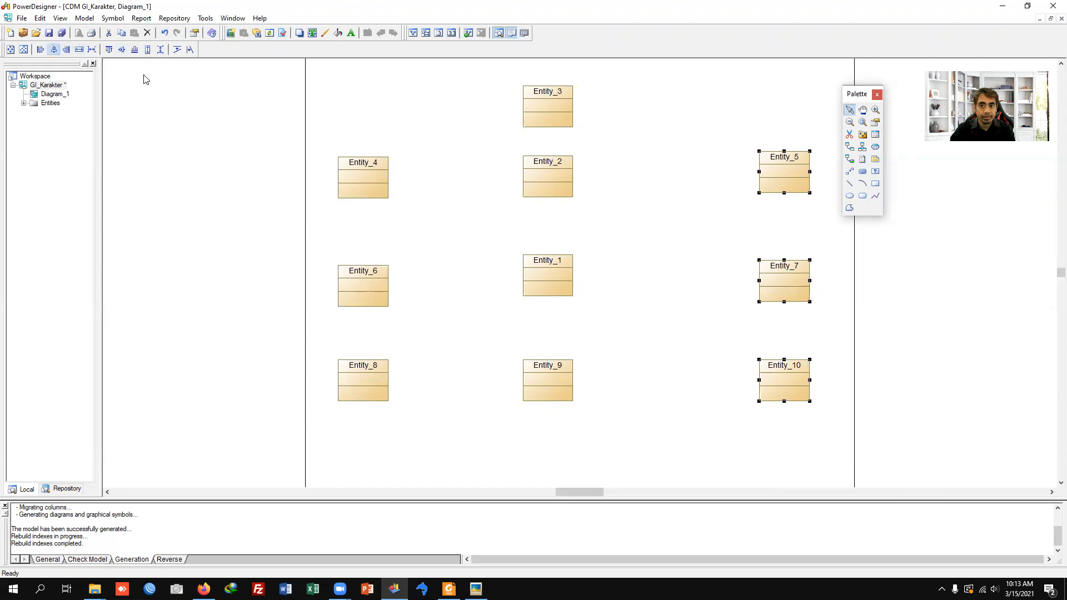
Step: Align the entities in the Entity_1 row and the Entity_2 row on their horizontal middle lines, and clear the selection
left_click_drag(305, 234, 924, 338)
left_click(122, 50)
left_click_drag(313, 142, 845, 231)
left_click(122, 50)
left_click(511, 242)
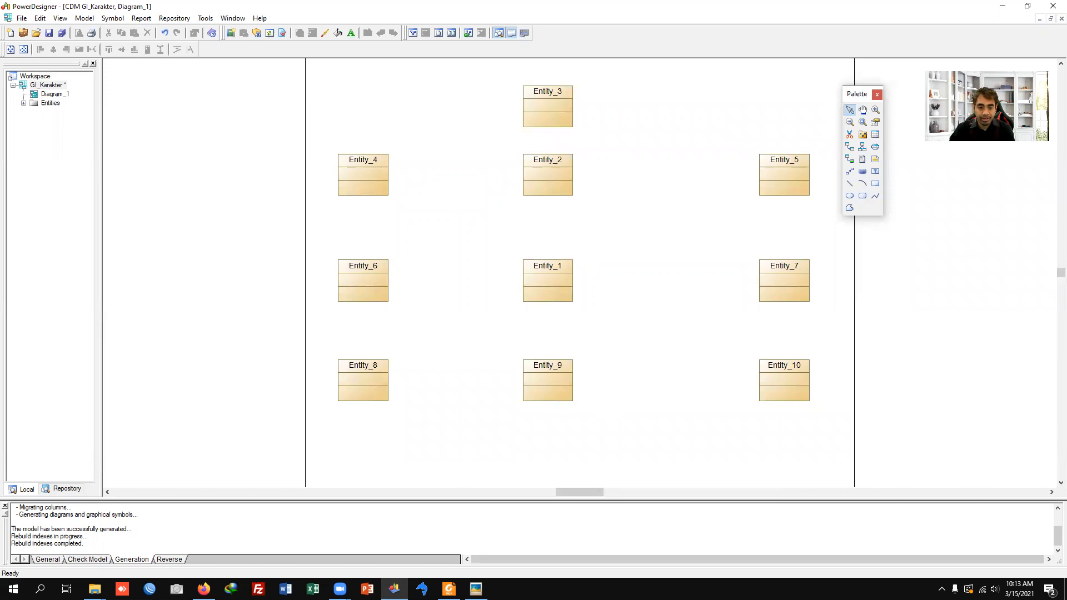
Step: Rename Entity_1 as karakter and Entity_6 as passive
double_click(556, 281)
type("er")
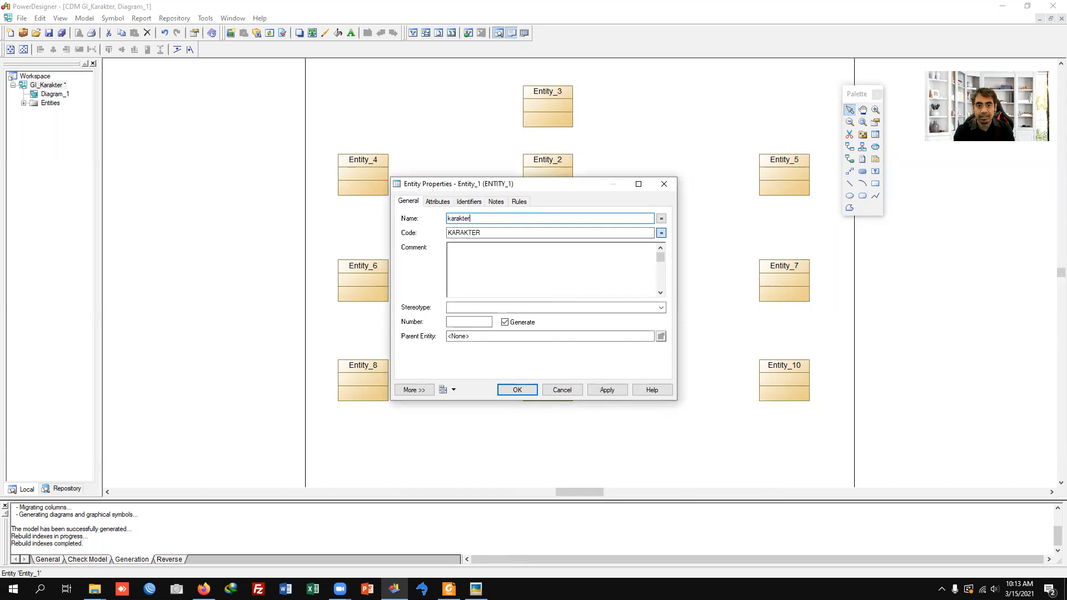
key("Return")
double_click(373, 279)
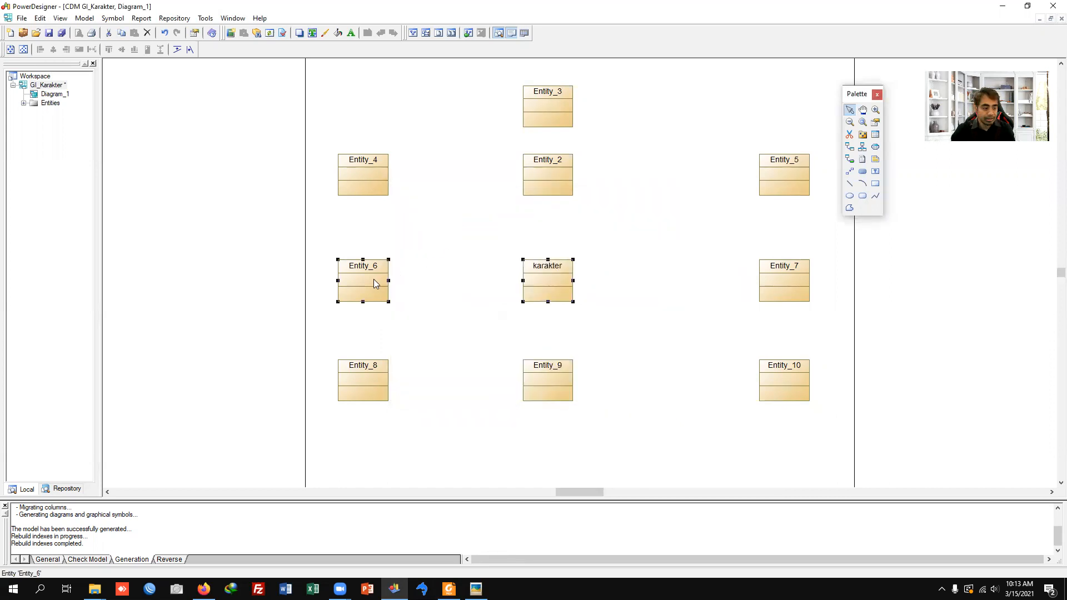
type("passive")
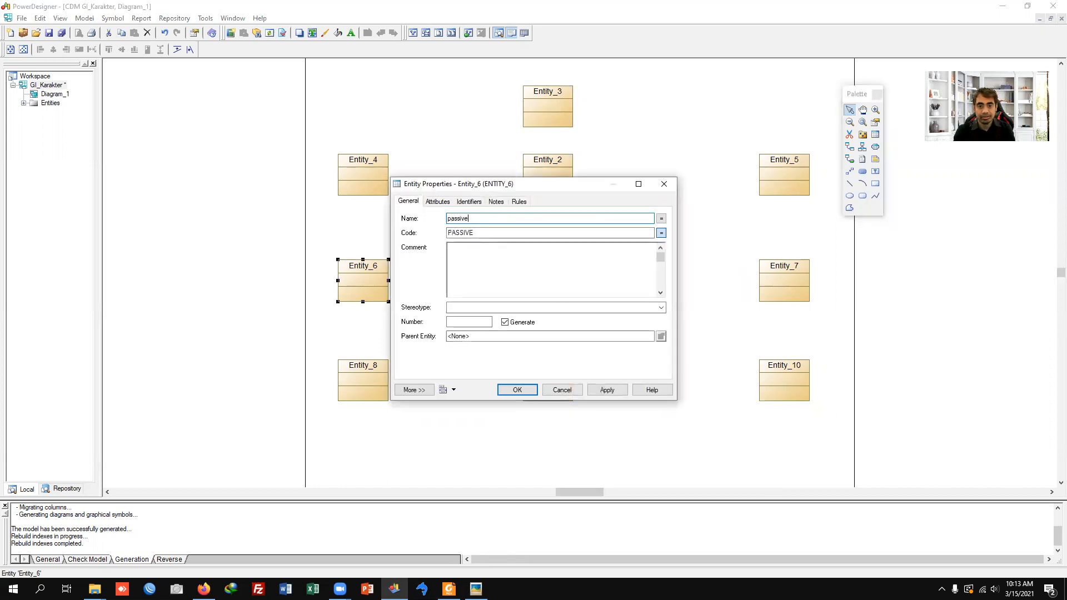
key("Return")
Step: Rename Entity_8 as gender and Entity_9 as element
double_click(359, 379)
type("eleme")
key("ctrl+a")
type("gender")
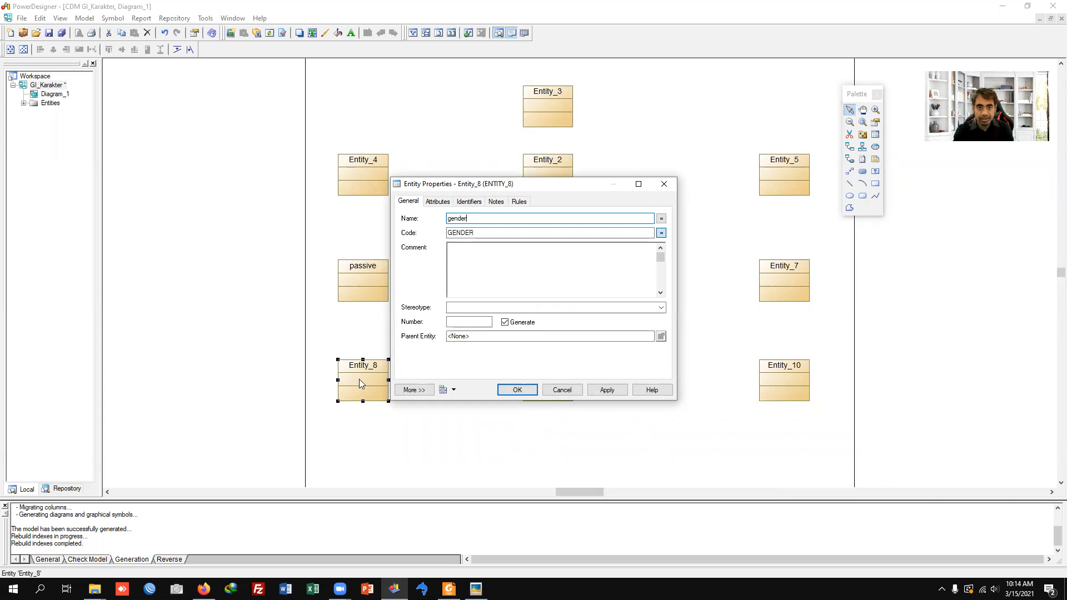
key("Return")
double_click(556, 388)
type("eleme")
type("nt")
key("Return")
Step: Rename Entity_10 as weapontype and Entity_7 as skill
double_click(788, 383)
type("weapontype")
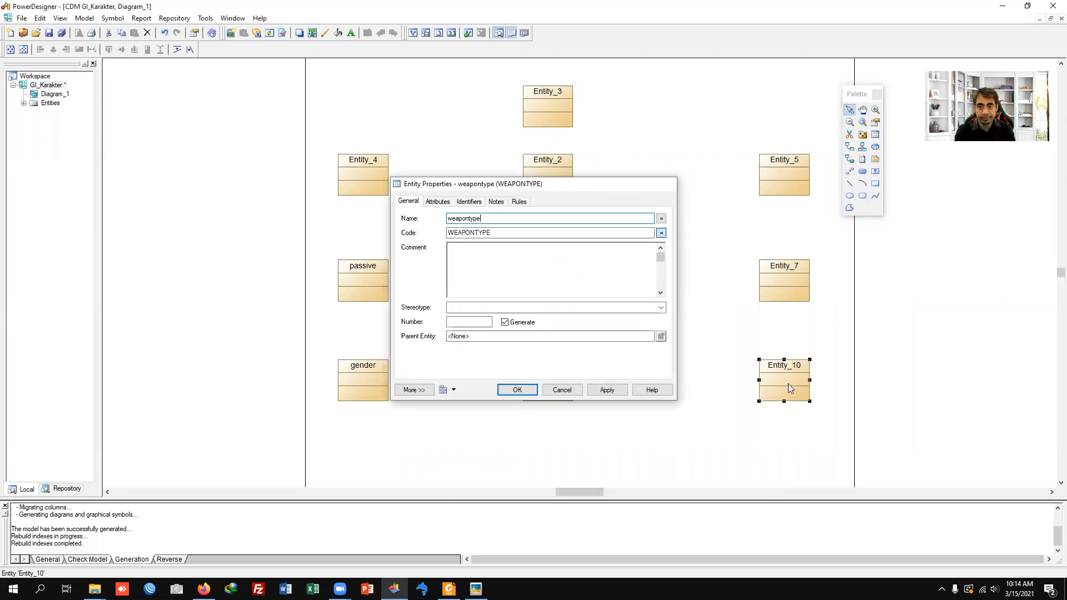
key("Return")
double_click(772, 292)
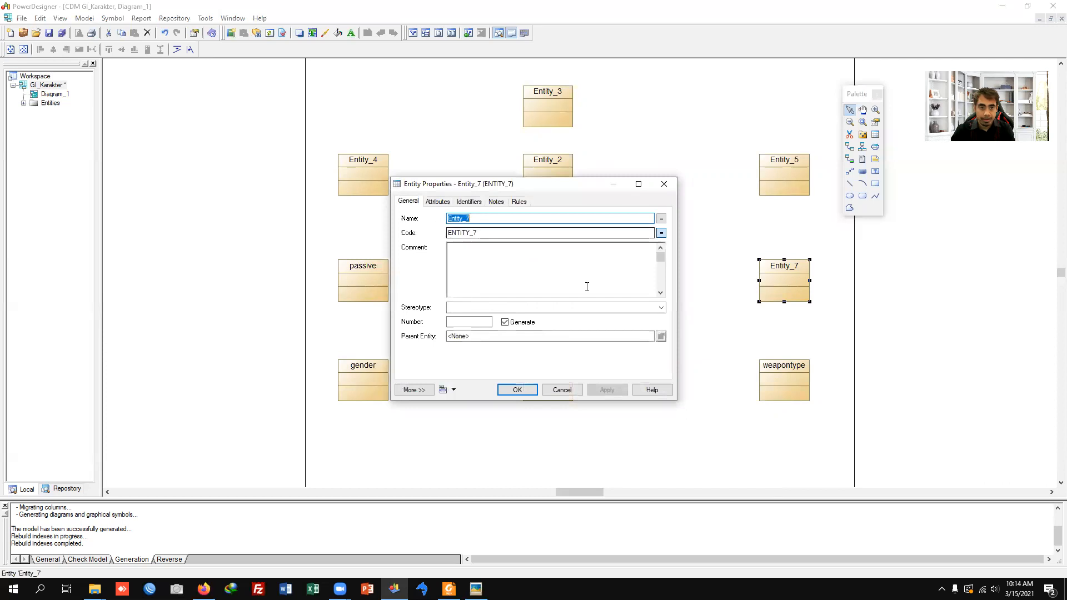
type("skill")
key("Return")
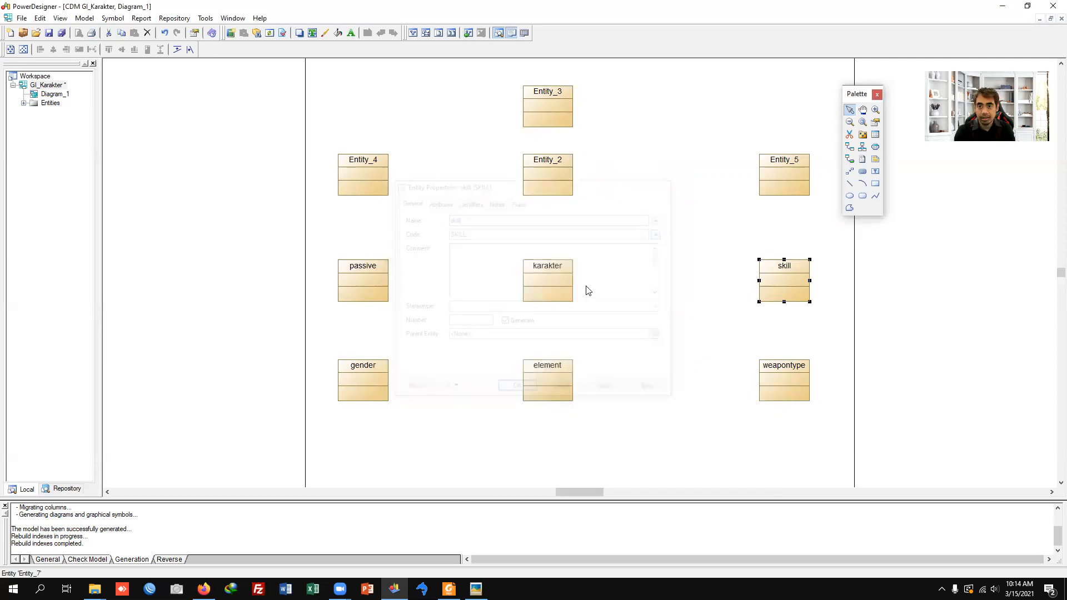
Step: Rename Entity_5 as skilltype and Entity_2 as constel
double_click(789, 177)
type("skill")
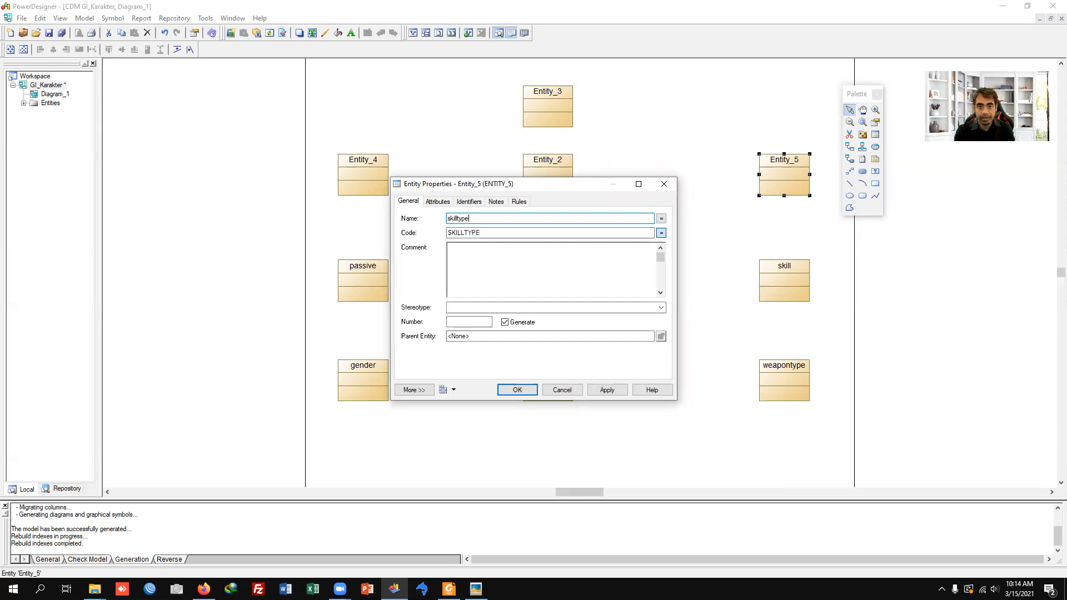
type("type")
key("Return")
double_click(570, 168)
type("constel")
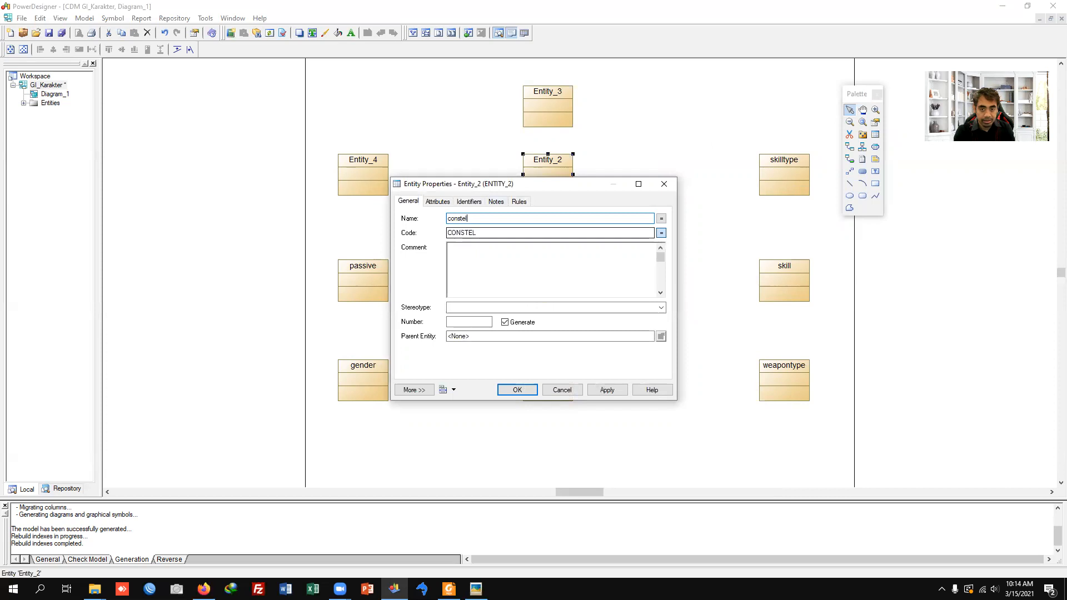
key("Return")
Step: Rename Entity_3 as constellevel and Entity_4 as passiverequirement, and clear the selection
double_click(545, 102)
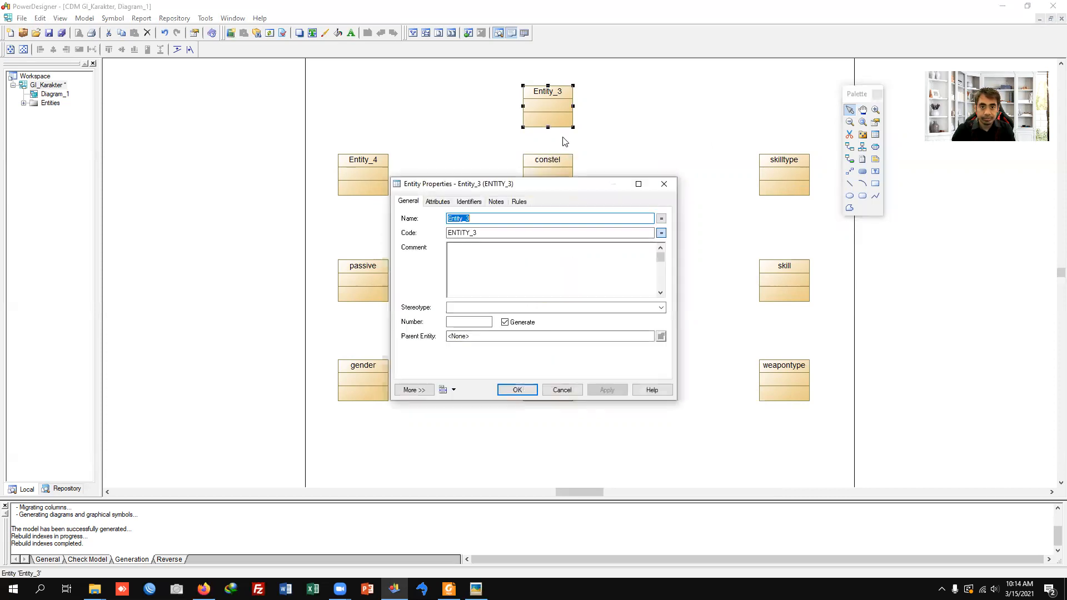
type("constellevel")
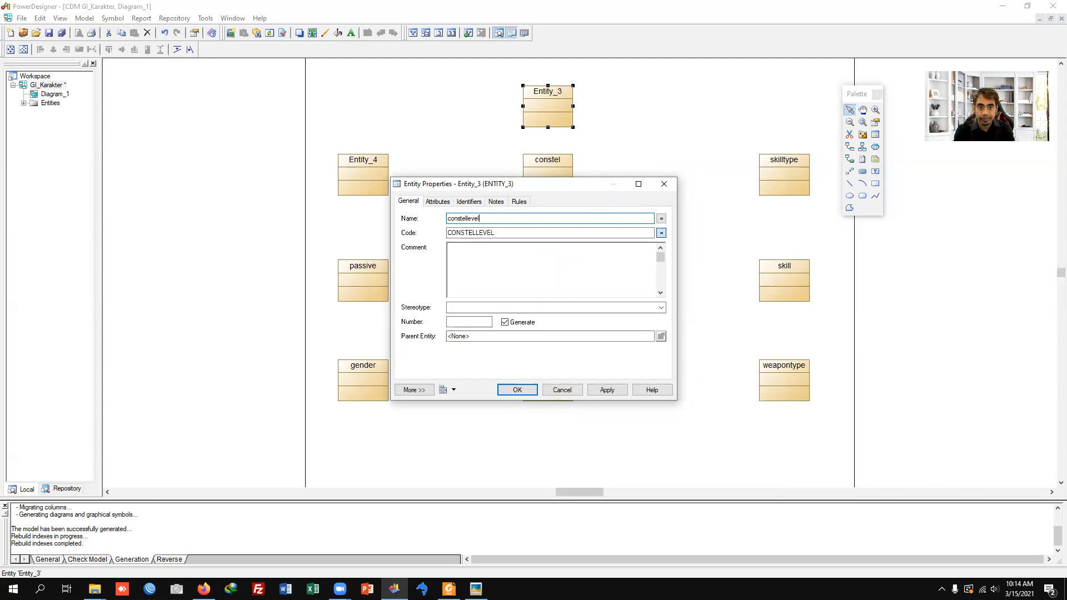
key("Return")
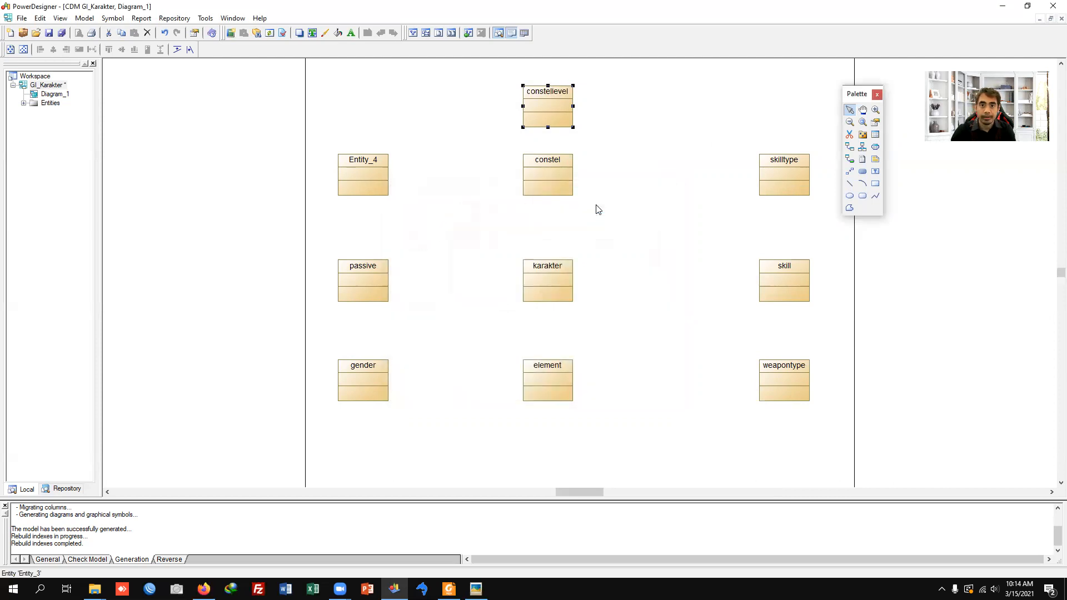
double_click(357, 170)
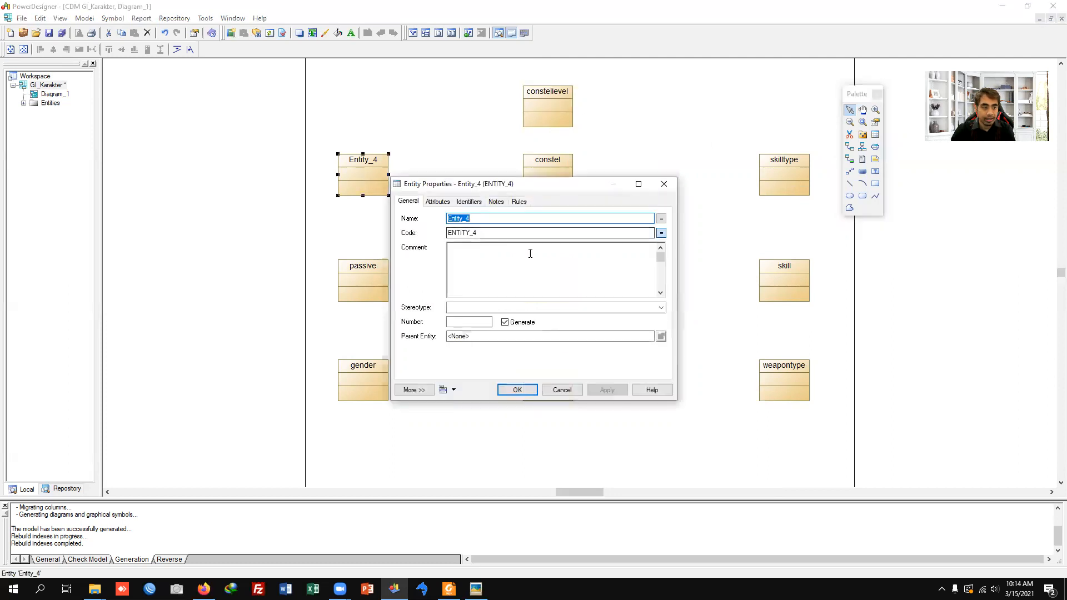
type("pa")
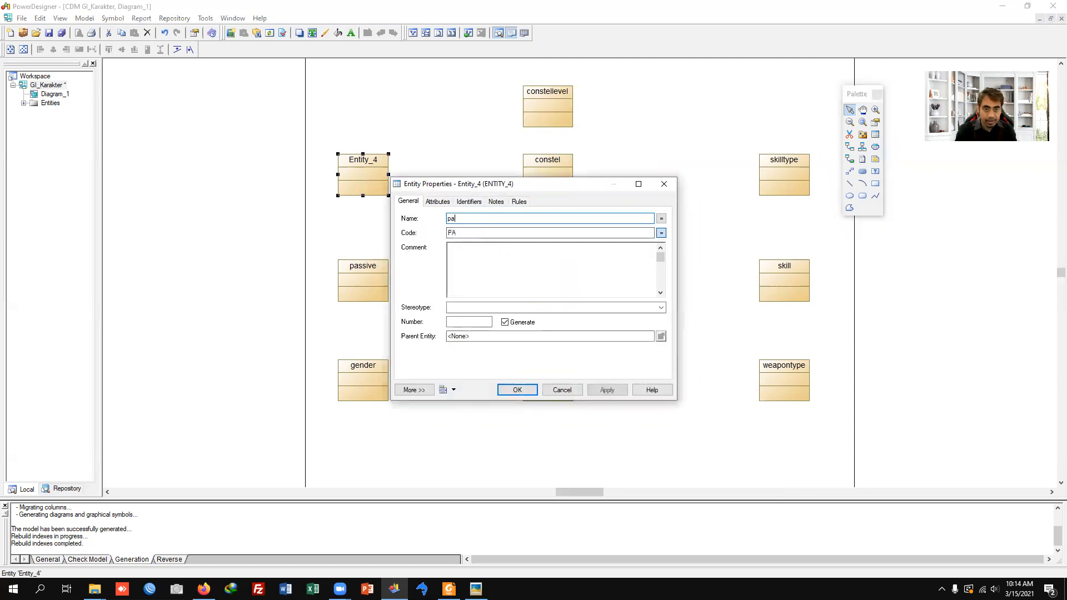
type("ssiverequirement")
key("Return")
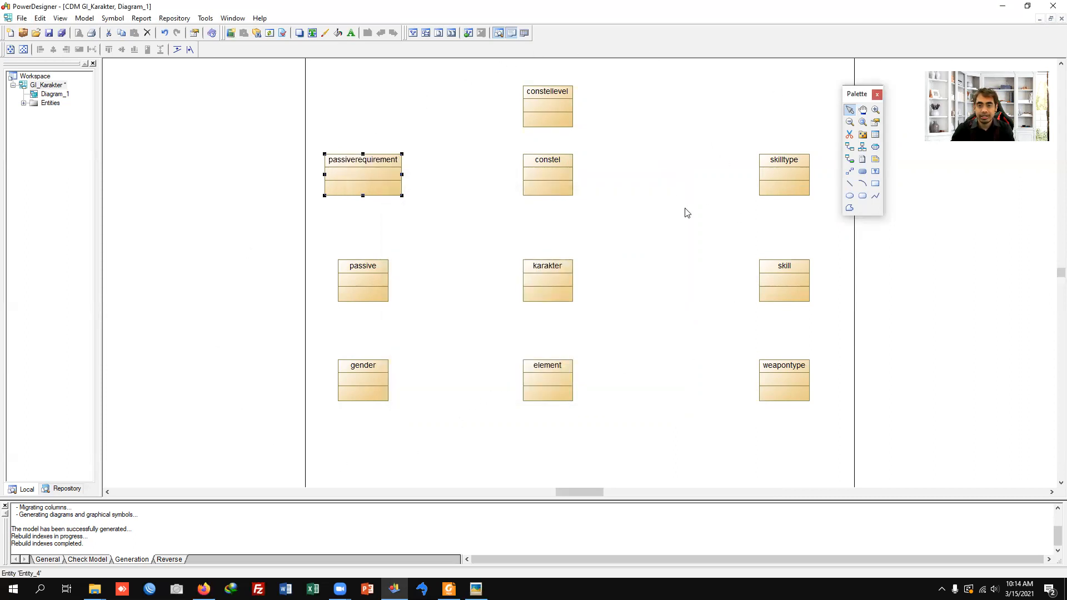
left_click(637, 241)
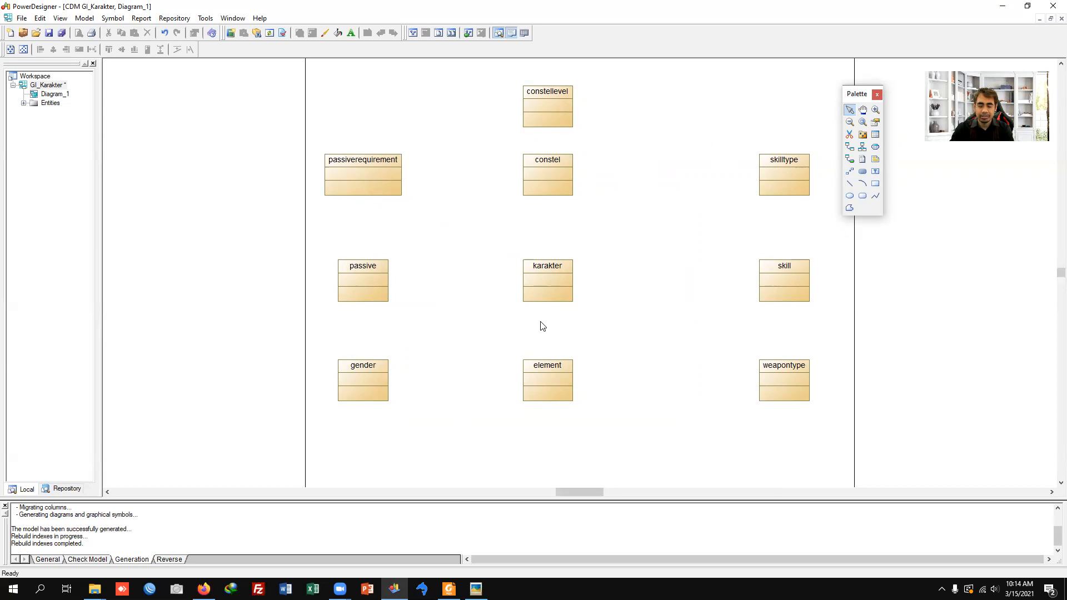
Step: Add the attributes karid and karname to the karakter entity and make karid its primary identifier
double_click(560, 287)
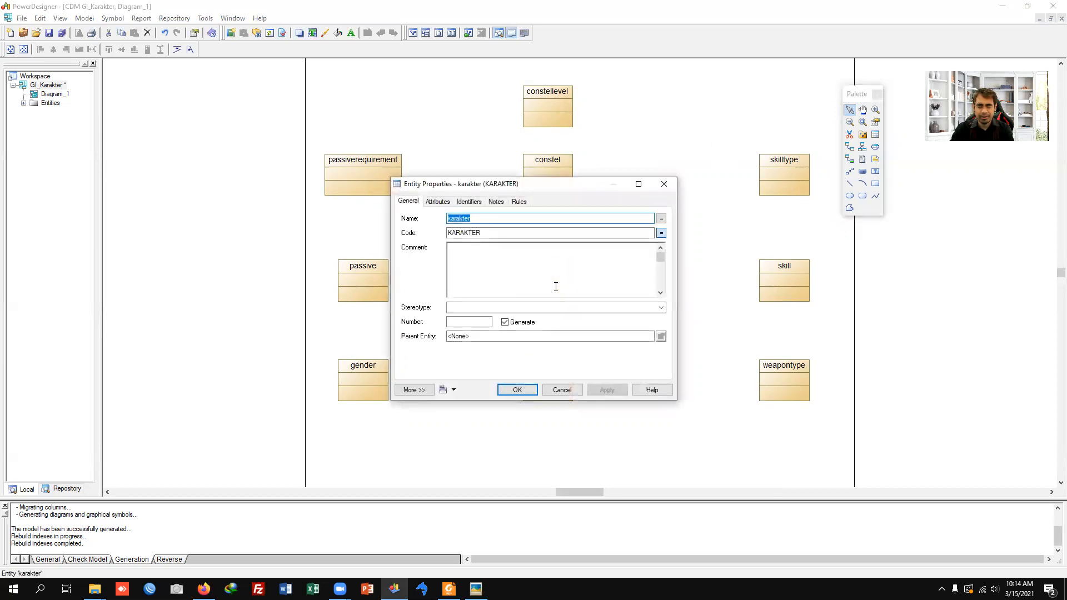
left_click(438, 202)
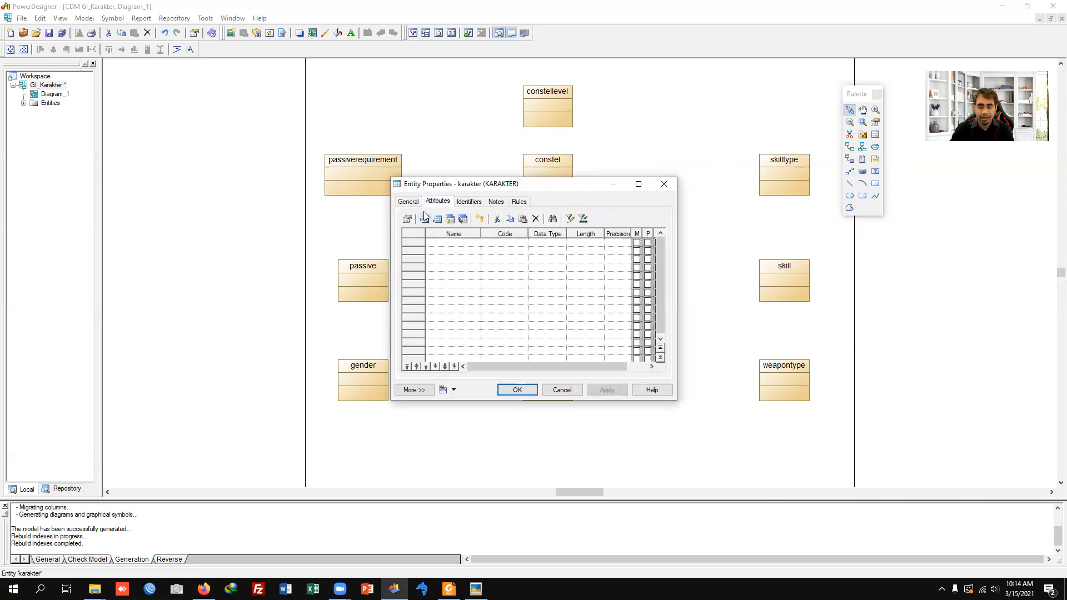
left_click(466, 244)
type("karid")
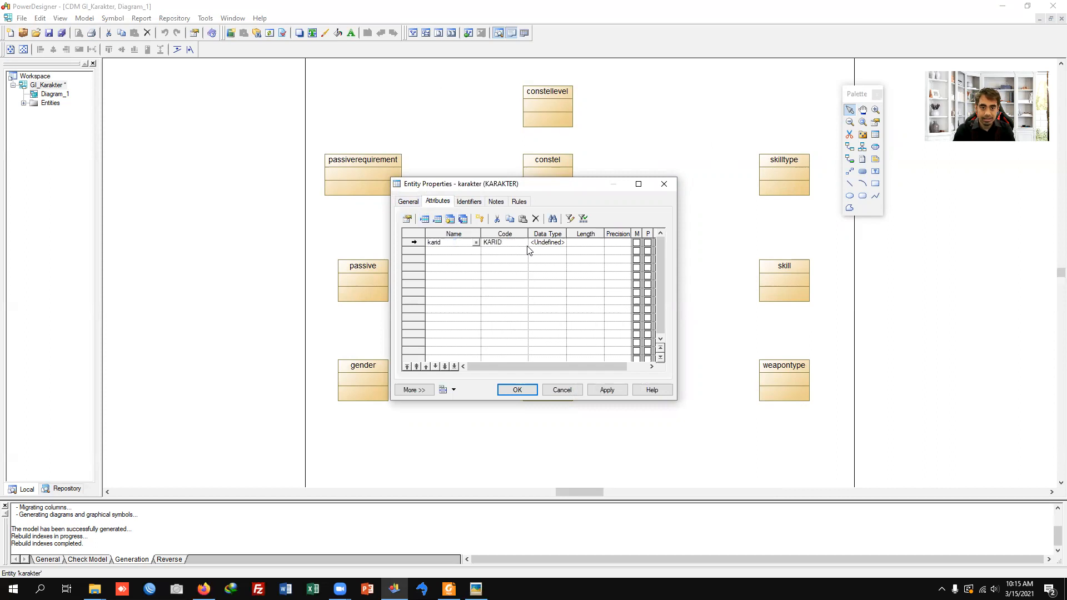
key("Return")
type("karname")
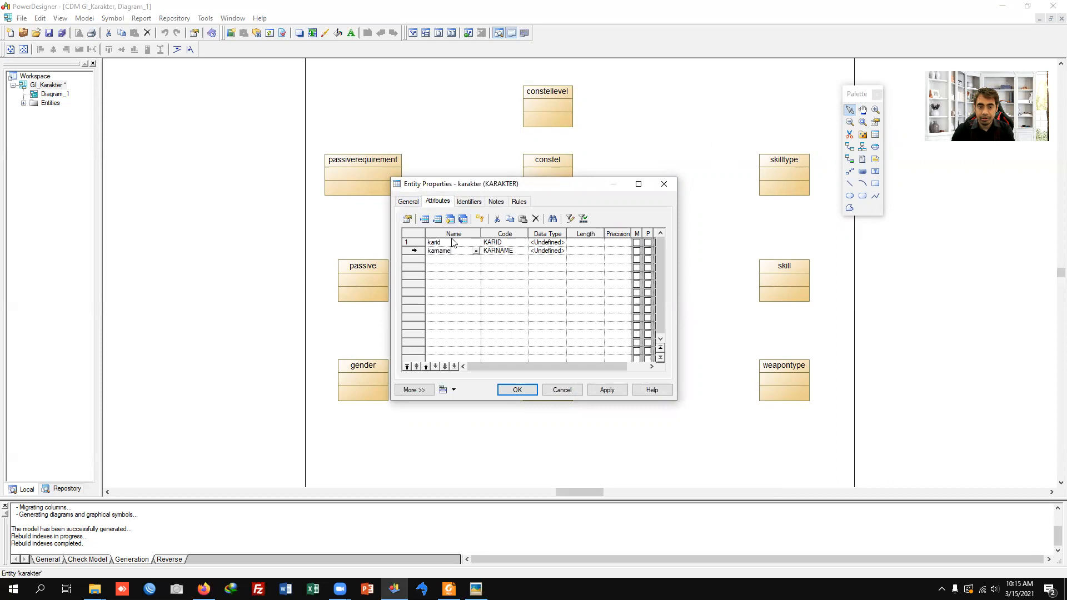
left_click(647, 242)
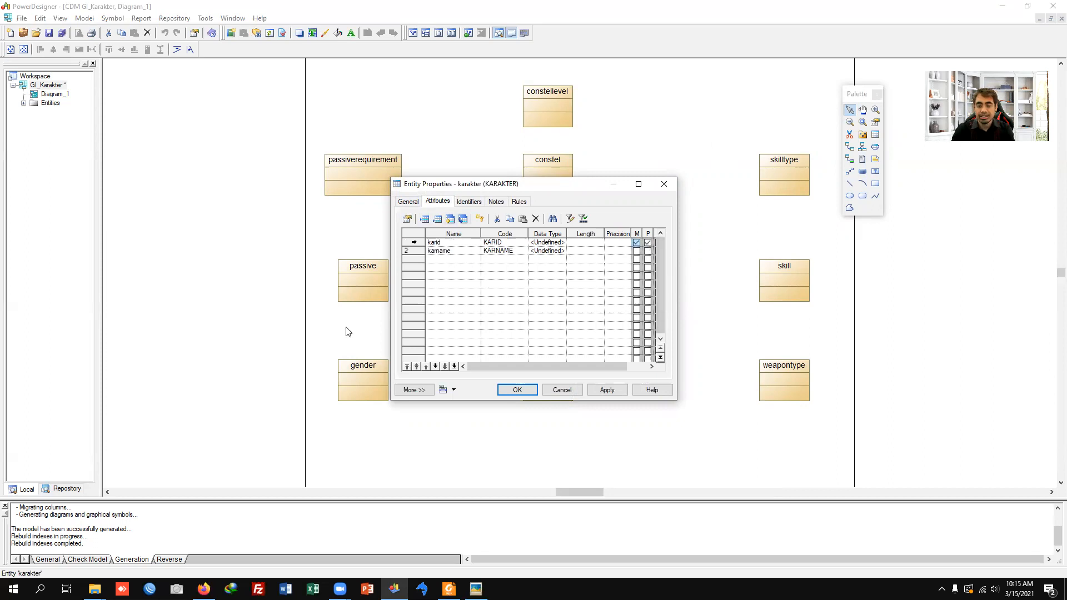
Step: Set the data type of the karid attribute to Variable characters with length 4
left_click(559, 245)
left_click(563, 243)
left_click(531, 228)
left_click(540, 356)
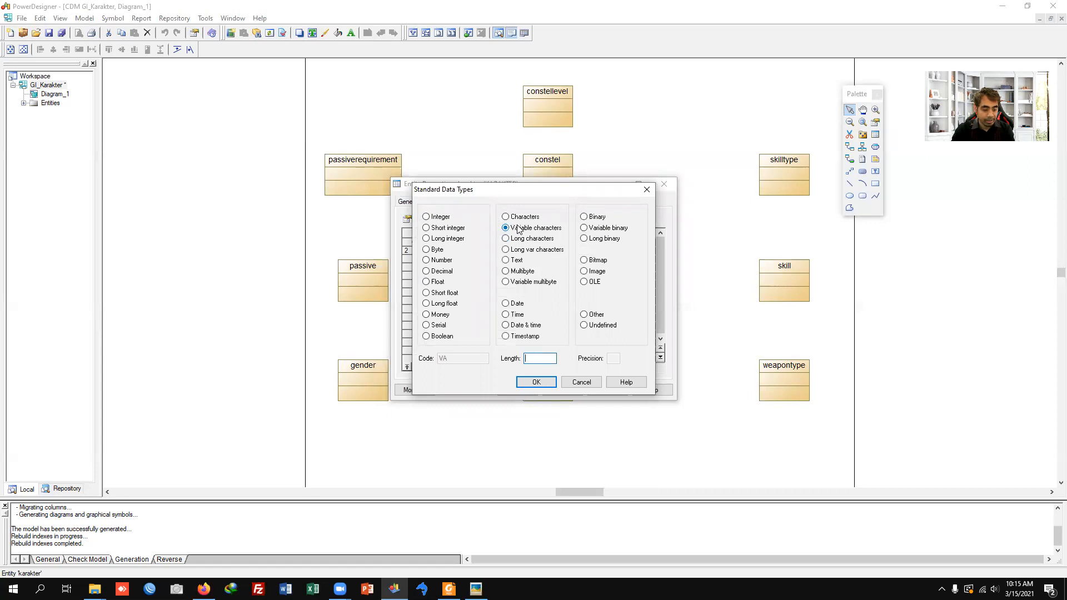
type("4")
key("Return")
Step: Set the data type of karname to Variable characters with length 35 and accept the karakter entity's properties
left_click(561, 251)
left_click(562, 251)
left_click(528, 228)
left_click(545, 358)
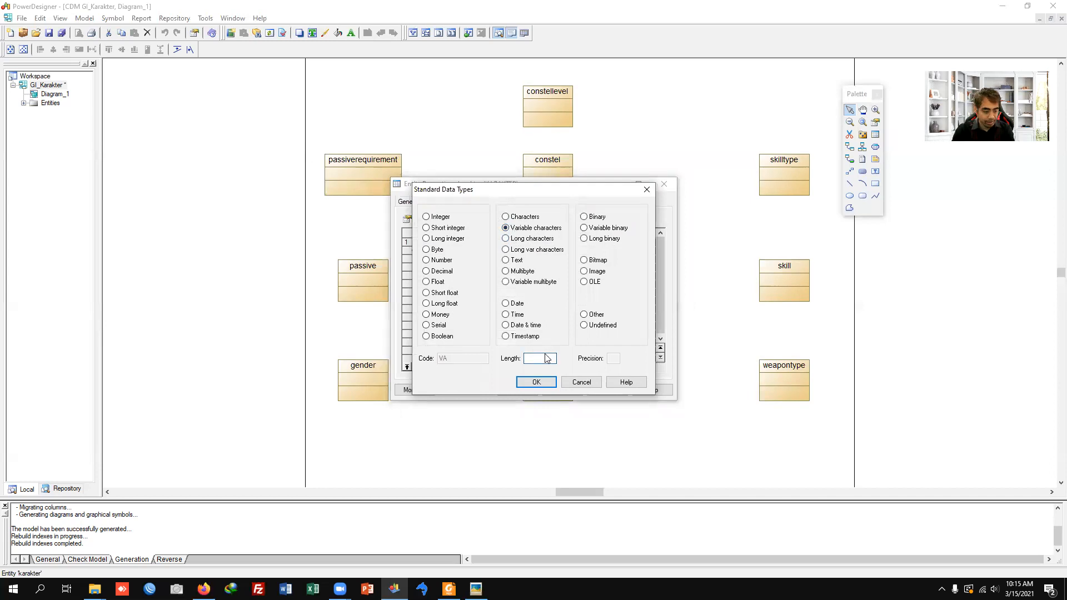
type("35")
key("Return")
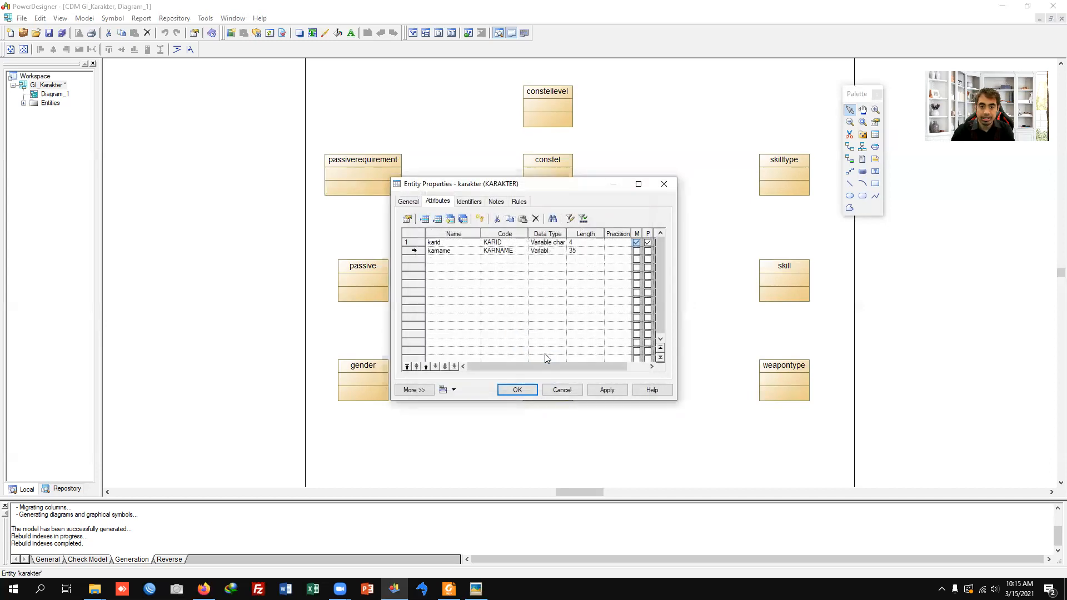
left_click(517, 389)
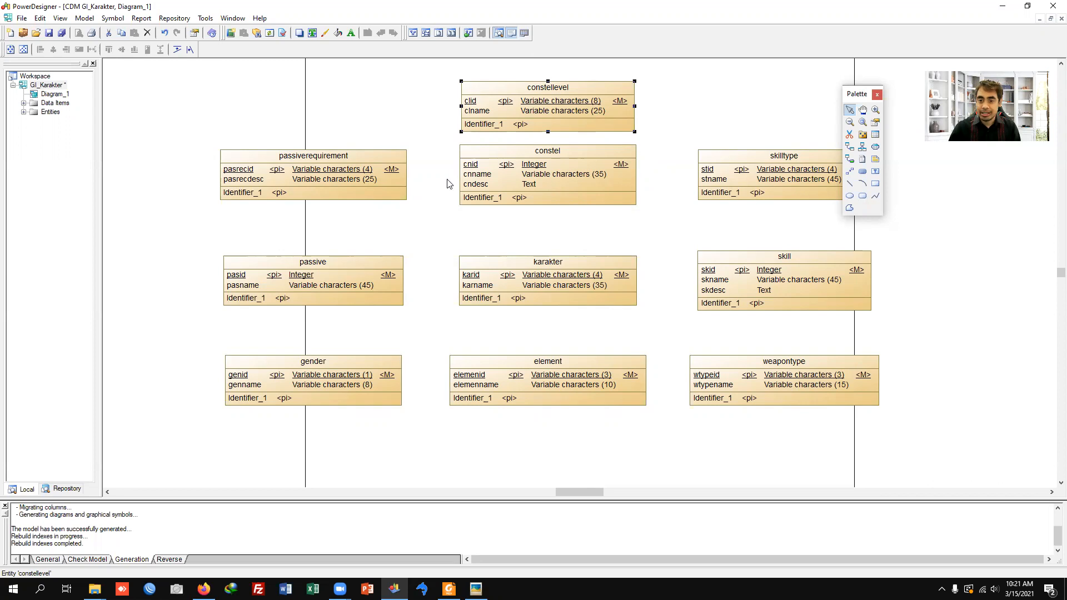
Step: Move the constellevel entity up to widen its gap above constel, and check the relationships in the reference diagram image
left_click_drag(563, 110, 566, 92)
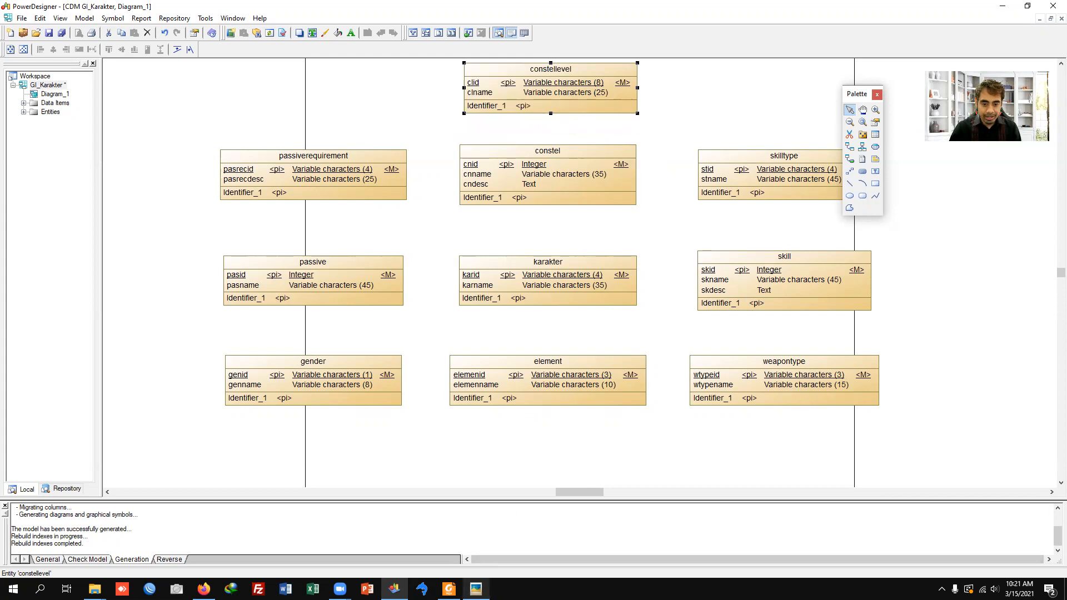
mouse_move(476, 588)
left_click(477, 533)
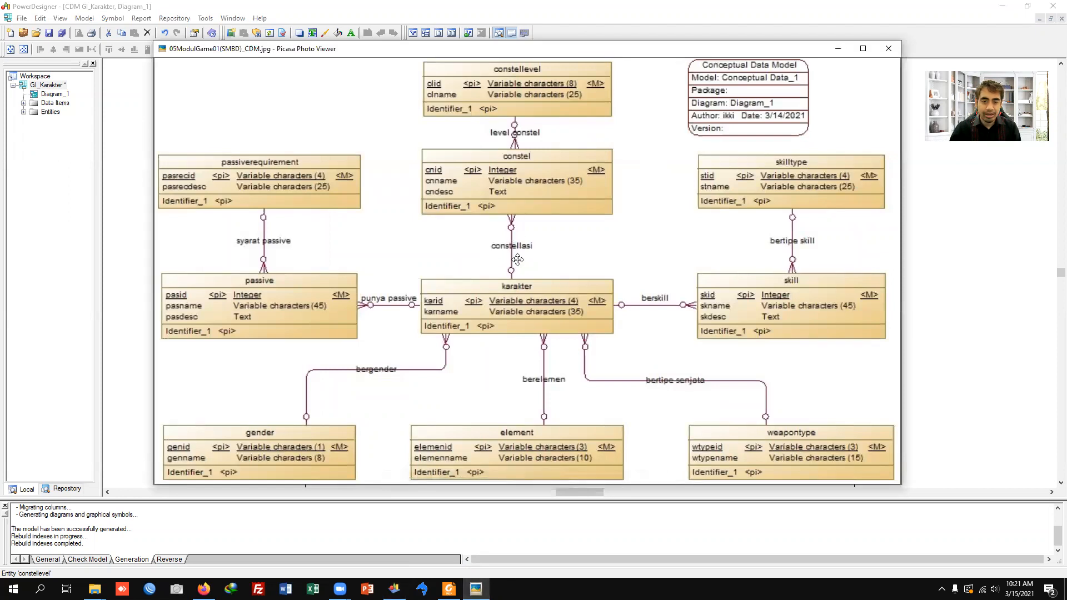
left_click(477, 590)
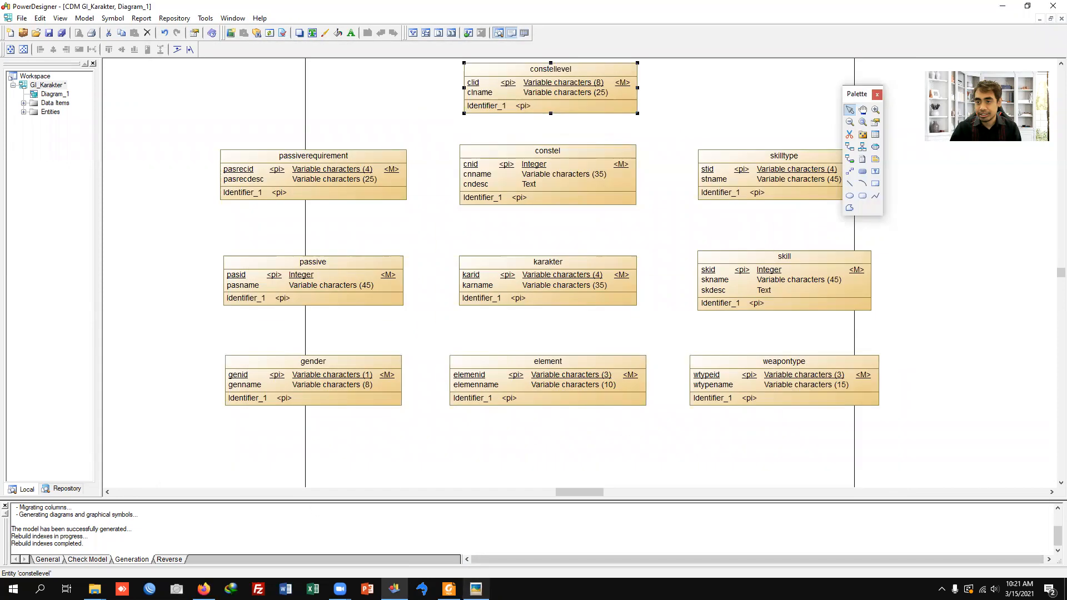
Step: Draw relationships from constel, passive and skill to the karakter entity
left_click(850, 148)
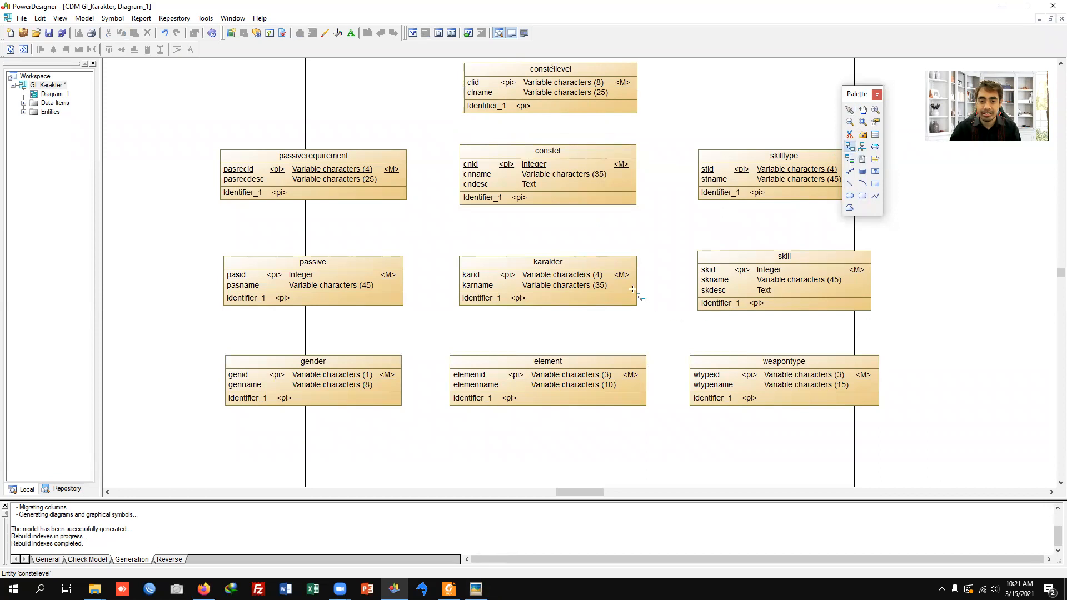
left_click_drag(543, 193, 546, 264)
left_click_drag(395, 285, 509, 286)
left_click_drag(717, 272, 620, 278)
Step: Draw relationships from skilltype to skill, passiverequirement to passive, and constellevel to constel
left_click_drag(789, 201, 784, 266)
left_click_drag(342, 192, 334, 269)
left_click_drag(554, 115, 561, 174)
Step: Draw relationships from gender, element and weapontype to karakter, and leave the Relationship tool
left_click_drag(362, 359, 495, 300)
left_click_drag(551, 373, 550, 295)
left_click_drag(766, 364, 603, 303)
right_click(661, 319)
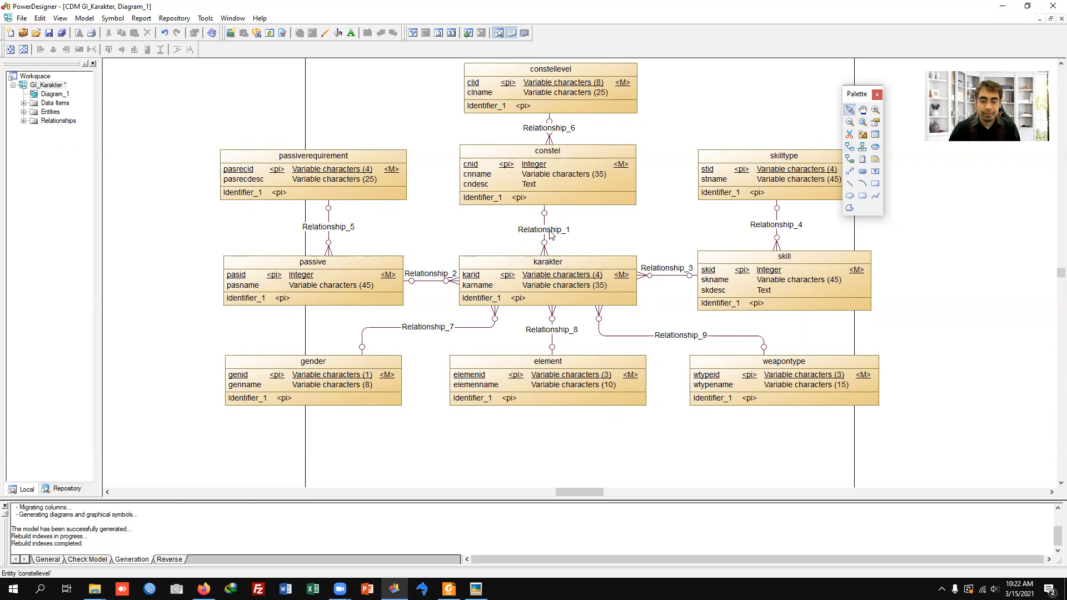
Step: Check the reference diagram and set the cardinality of the relationship between constel and karakter to Many - One
key("alt+Tab")
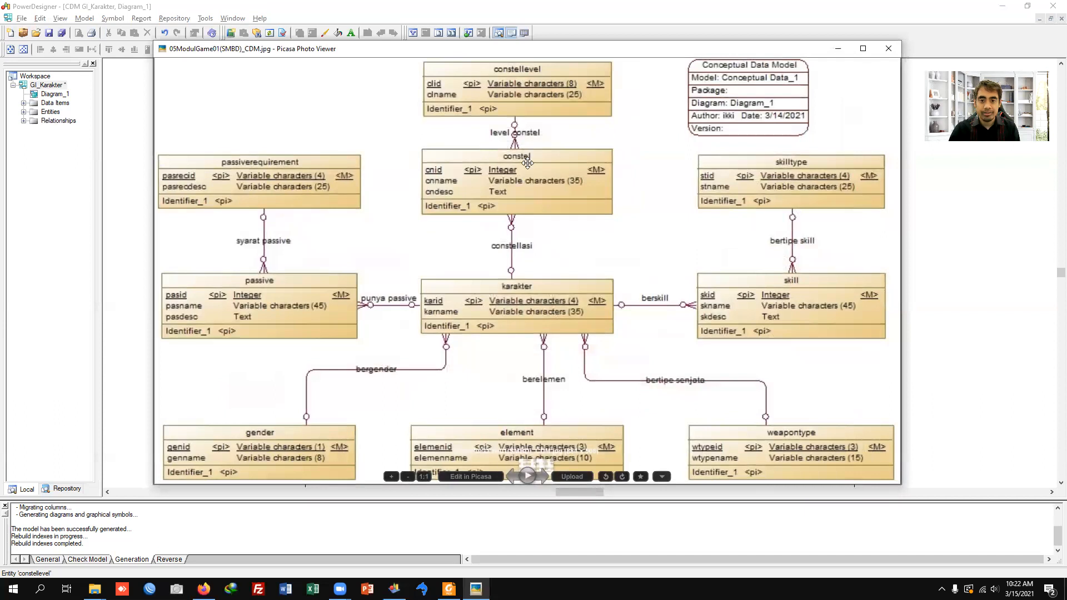
key("alt+Tab")
double_click(545, 245)
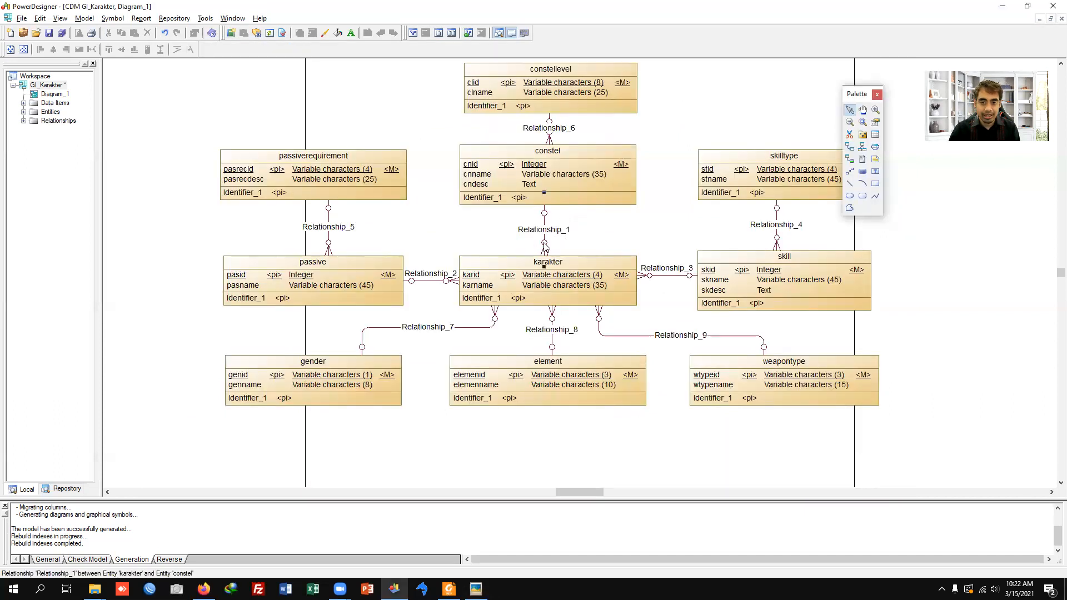
left_click(440, 230)
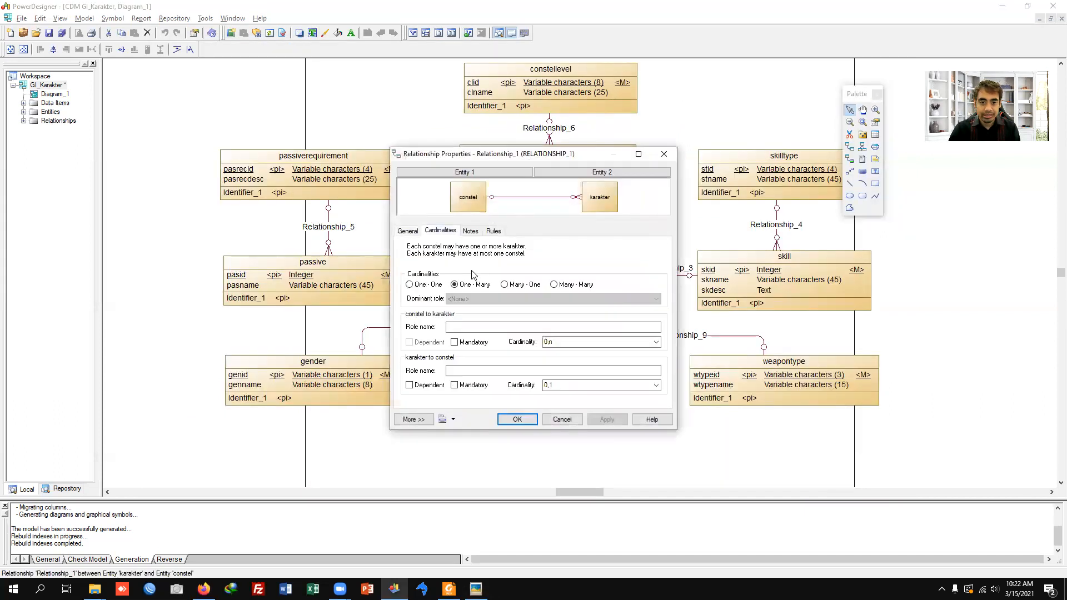
left_click(506, 284)
left_click(517, 419)
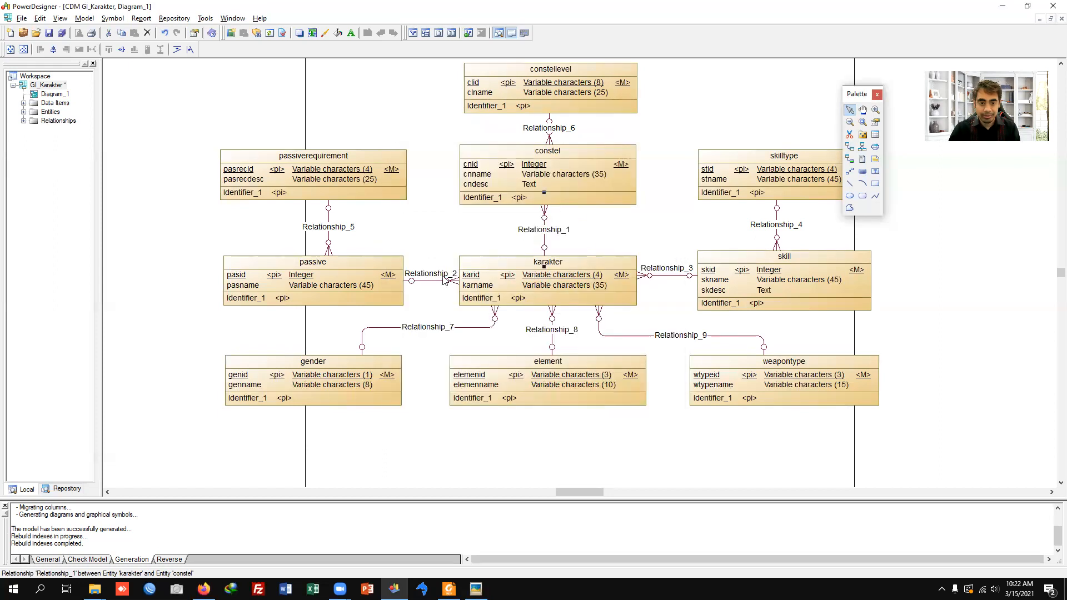
Step: Set the cardinality of the passive–karakter and skill–karakter relationships to Many - One
double_click(438, 282)
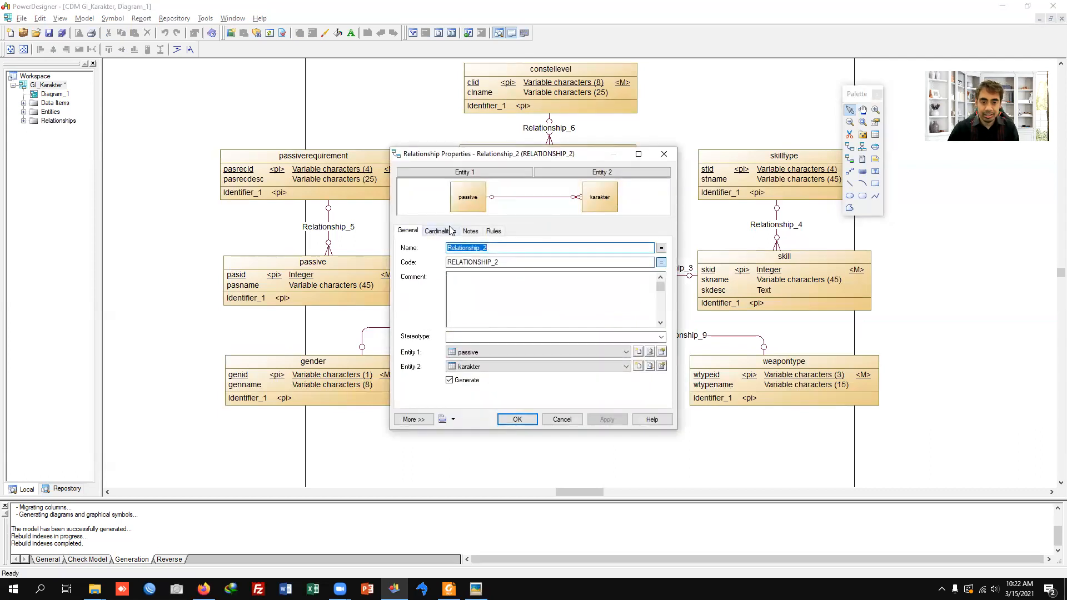
left_click(439, 231)
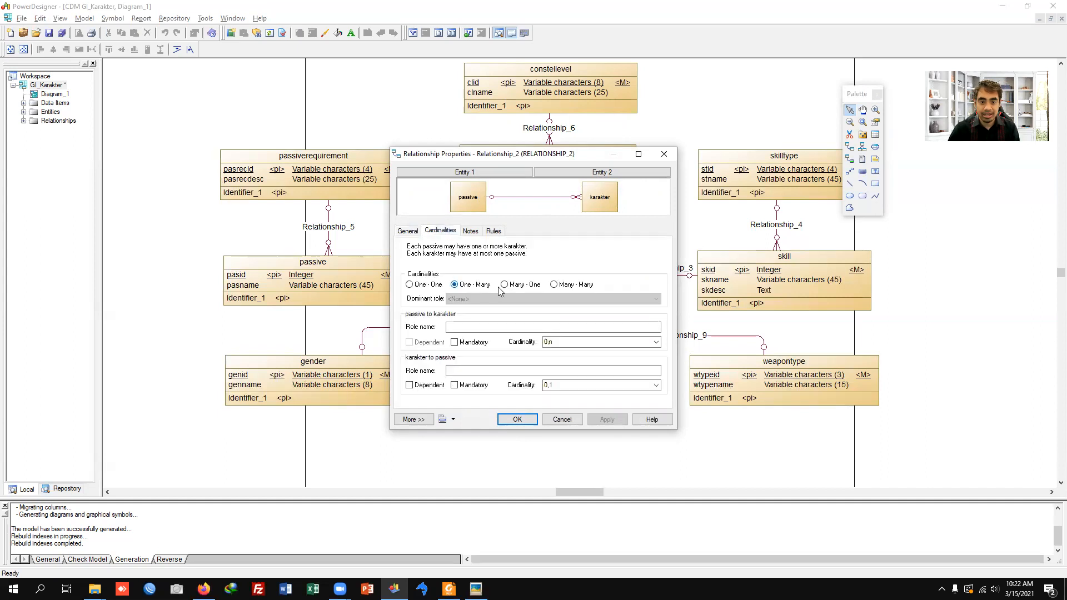
left_click(504, 284)
left_click(517, 419)
double_click(661, 276)
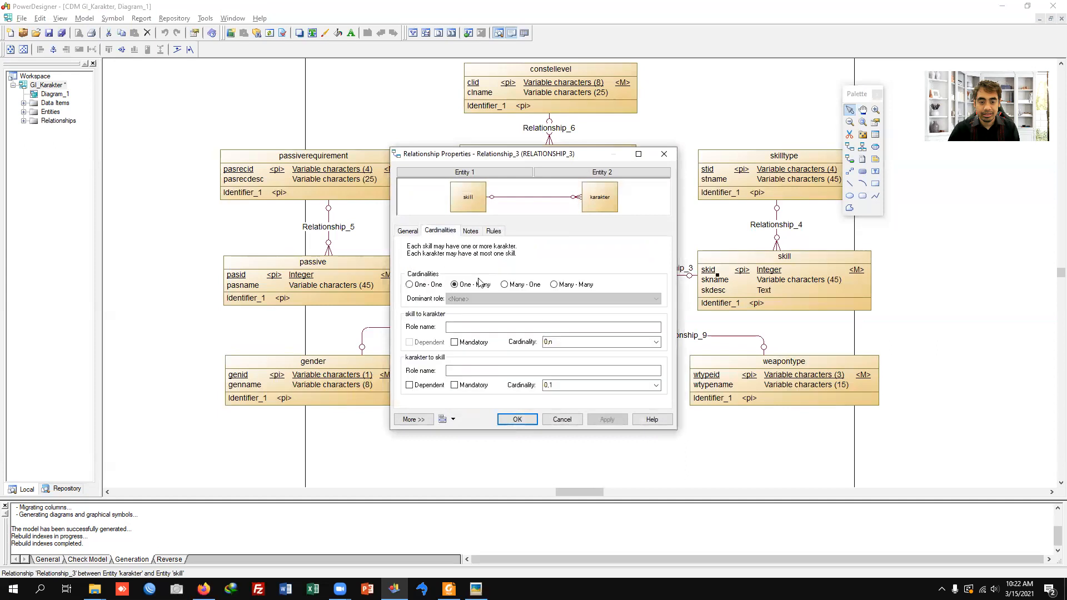
left_click(519, 286)
left_click(516, 419)
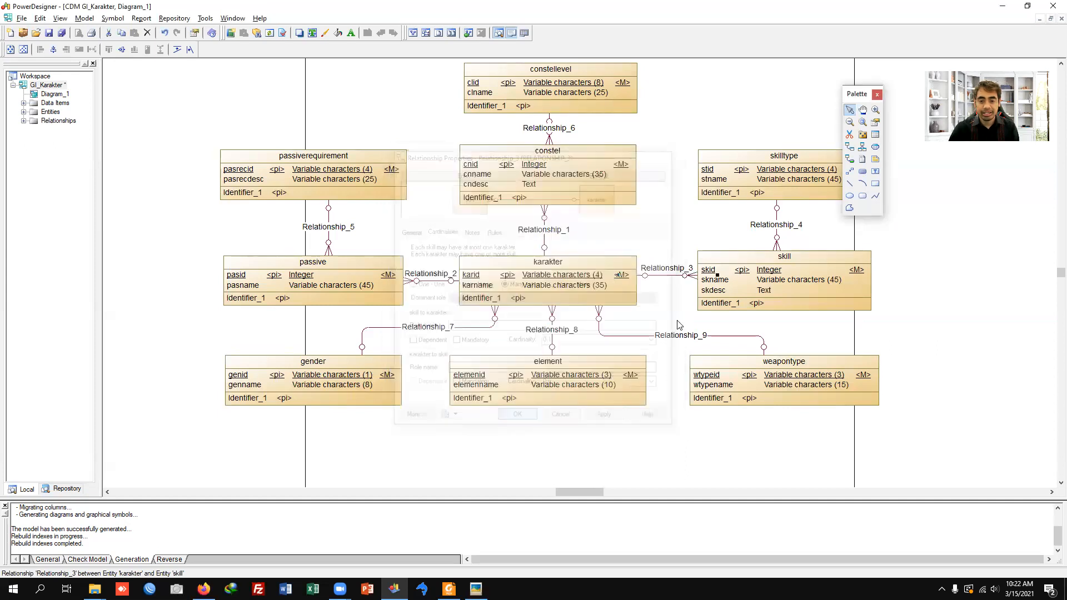
Step: Move the passiverequirement, passive and gender entities together slightly farther left, away from karakter
left_click_drag(179, 158, 434, 441)
left_click(333, 177, "shift")
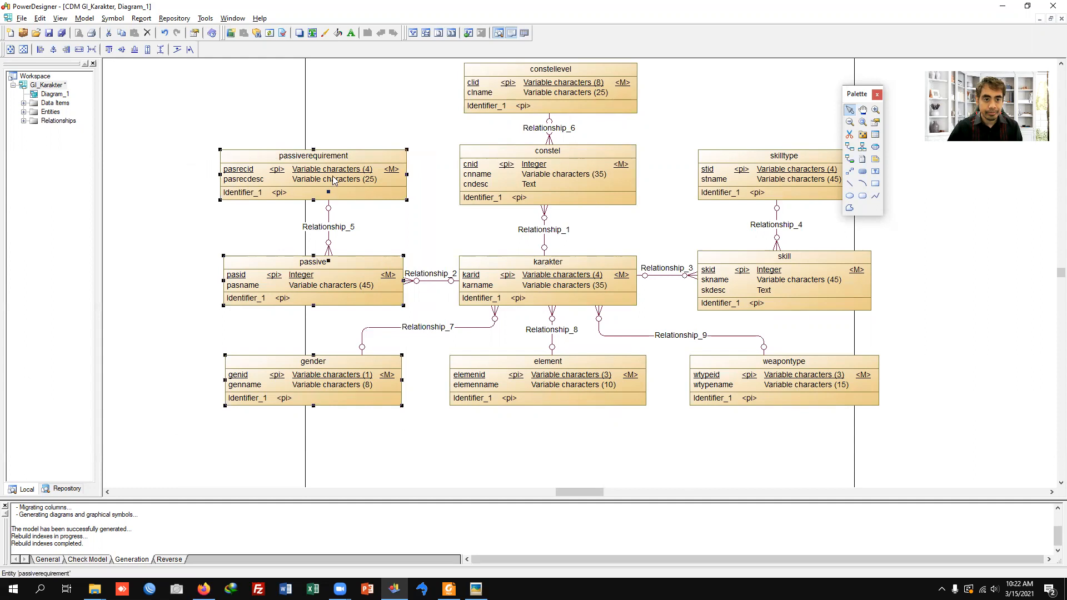
key("Left")
key("Left")
key("Left")
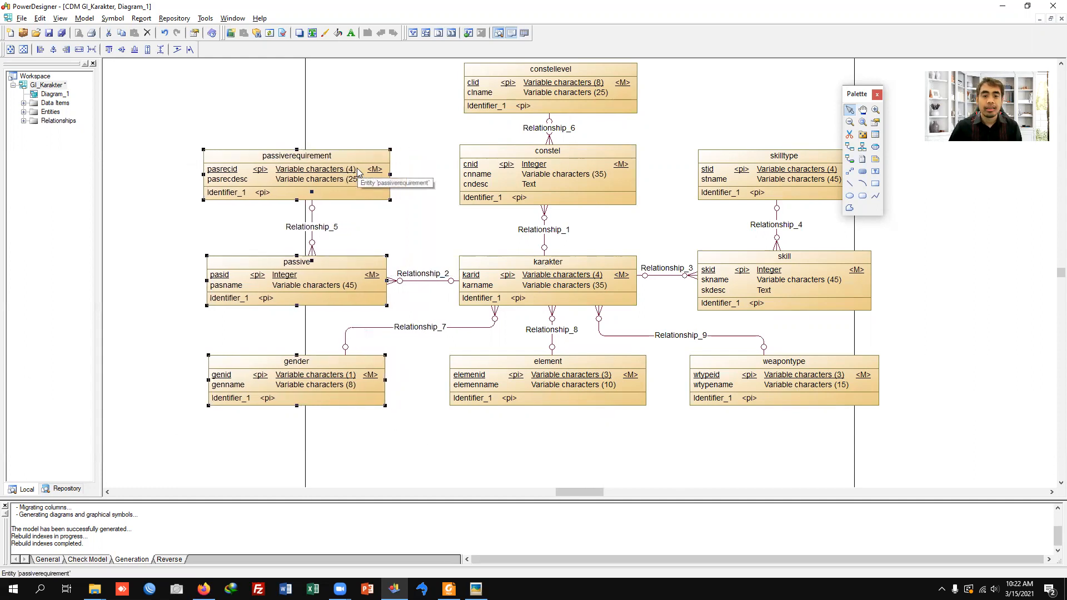
left_click(436, 222)
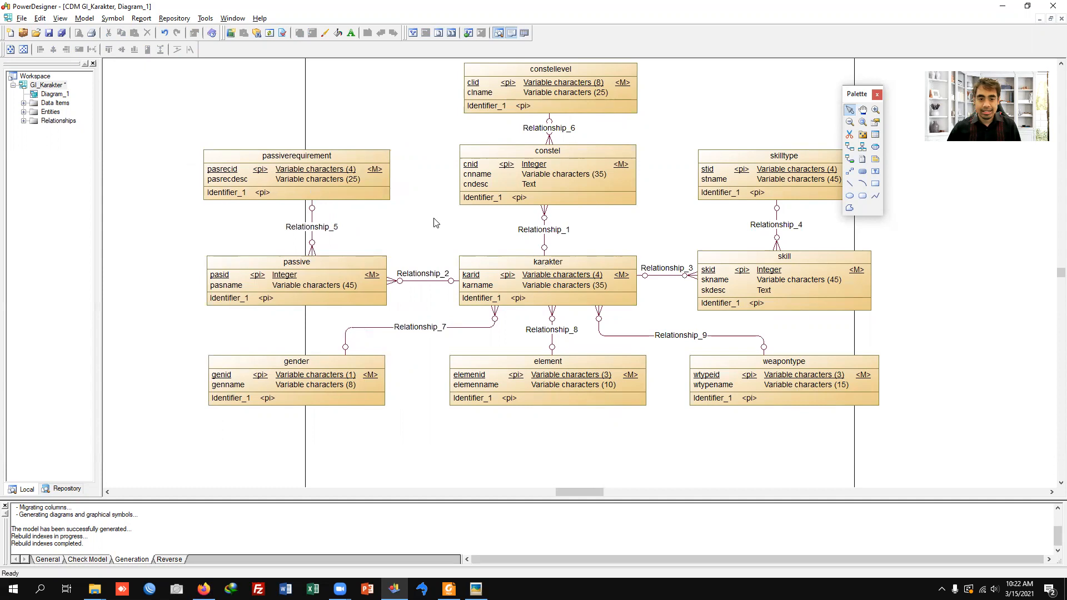
Step: Name the passive–karakter relationship "punya passive" and the skill–karakter relationship "berskill"
double_click(433, 285)
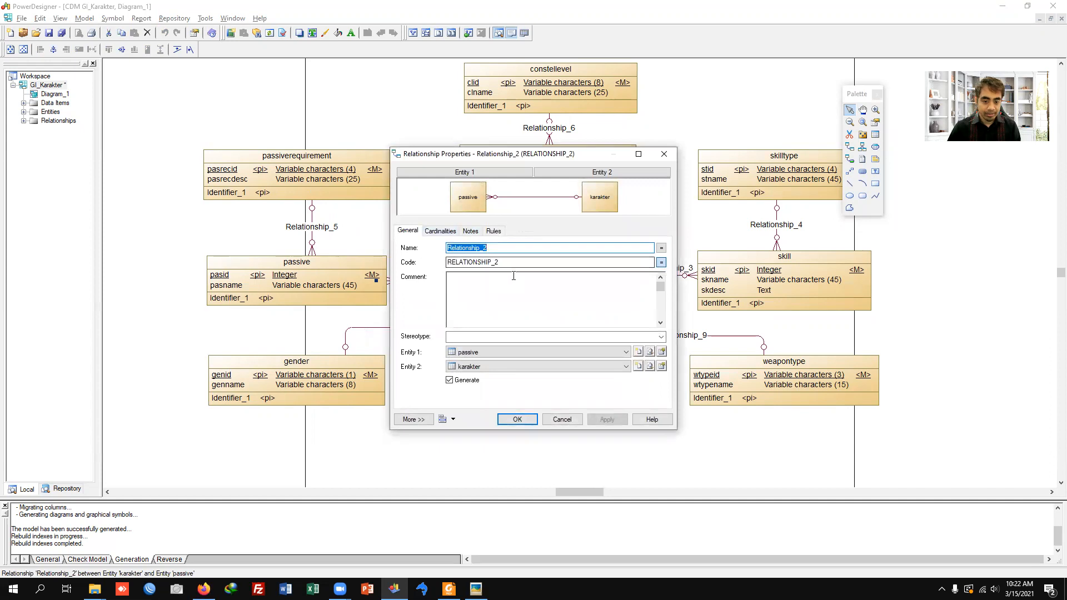
type("punya")
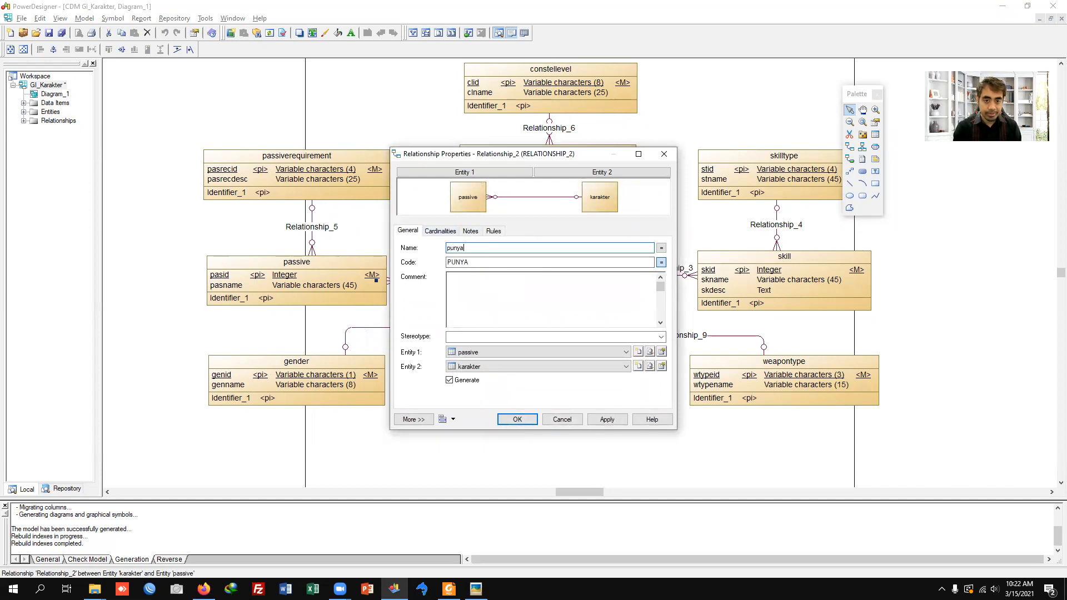
type(" passive")
key("Return")
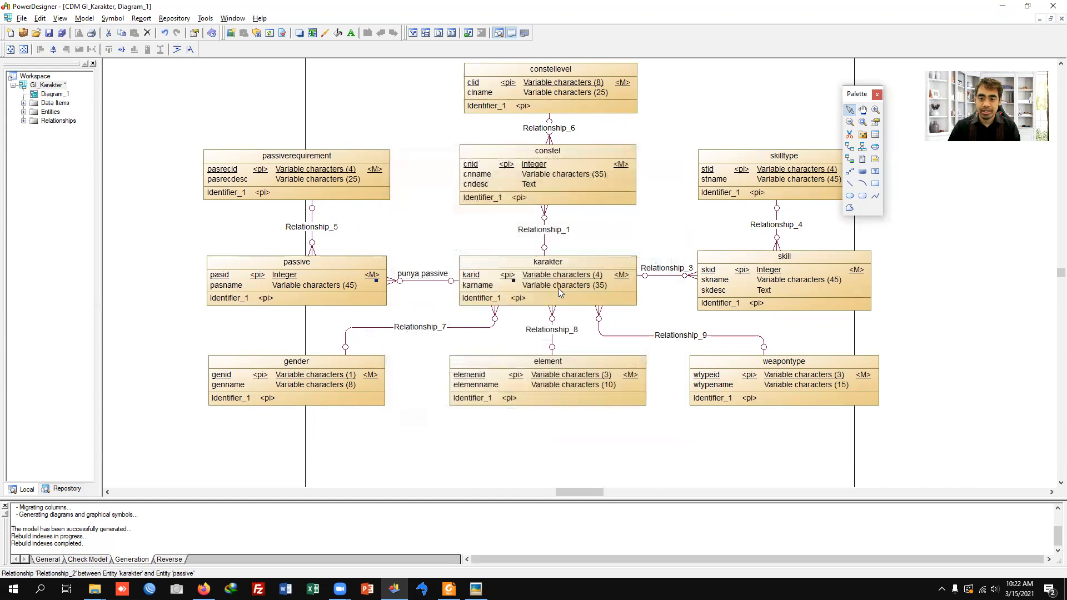
double_click(673, 279)
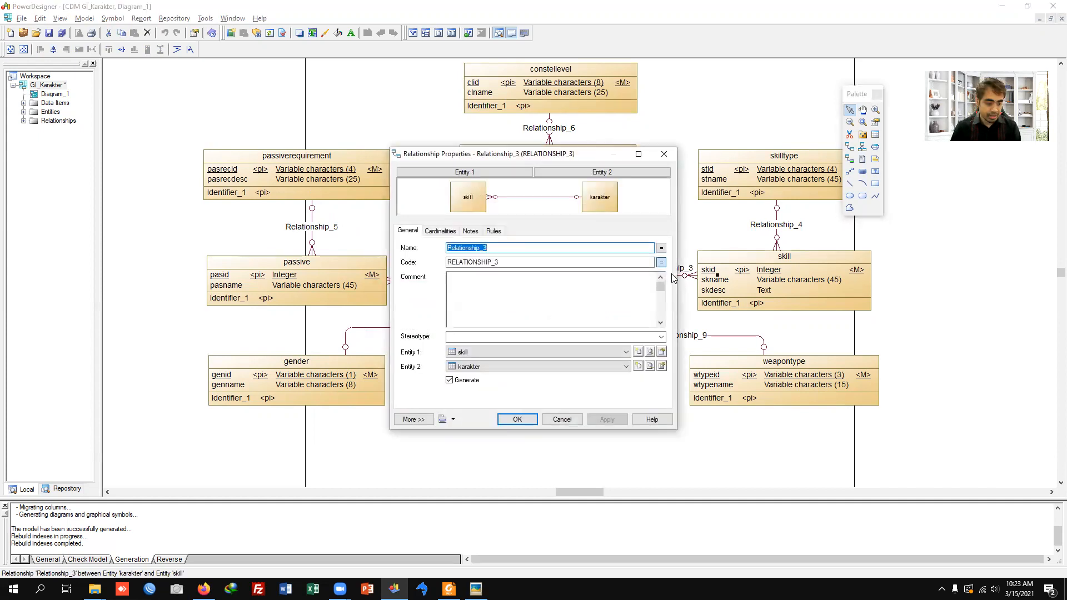
type("bner")
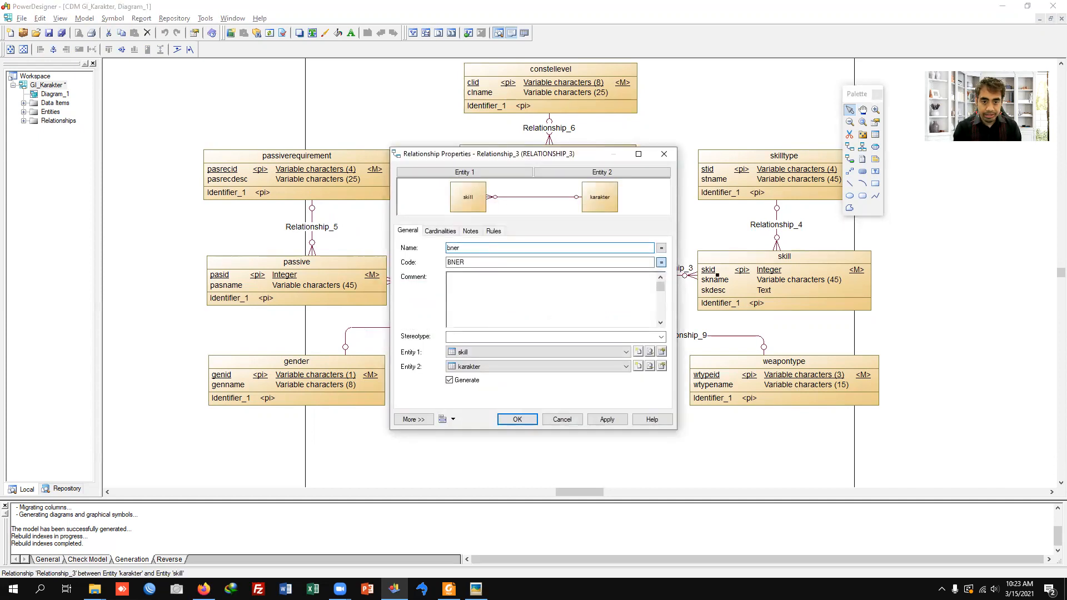
type("kill")
key("Return")
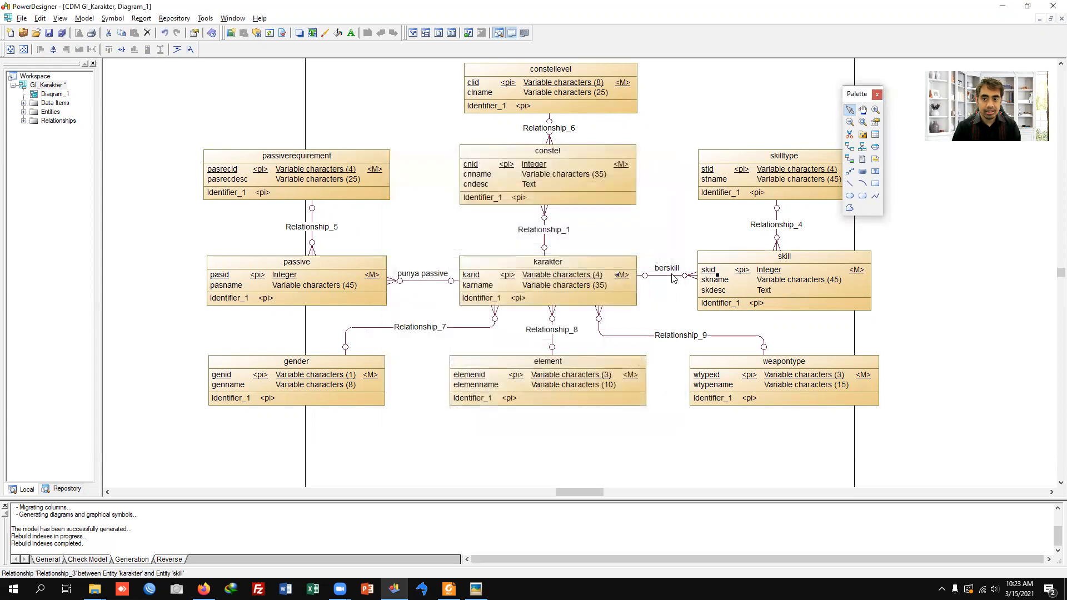
Step: Name the skilltype–skill relationship "bertipe skill" and the weapontype–karakter relationship "bertipe senjata"
double_click(777, 234)
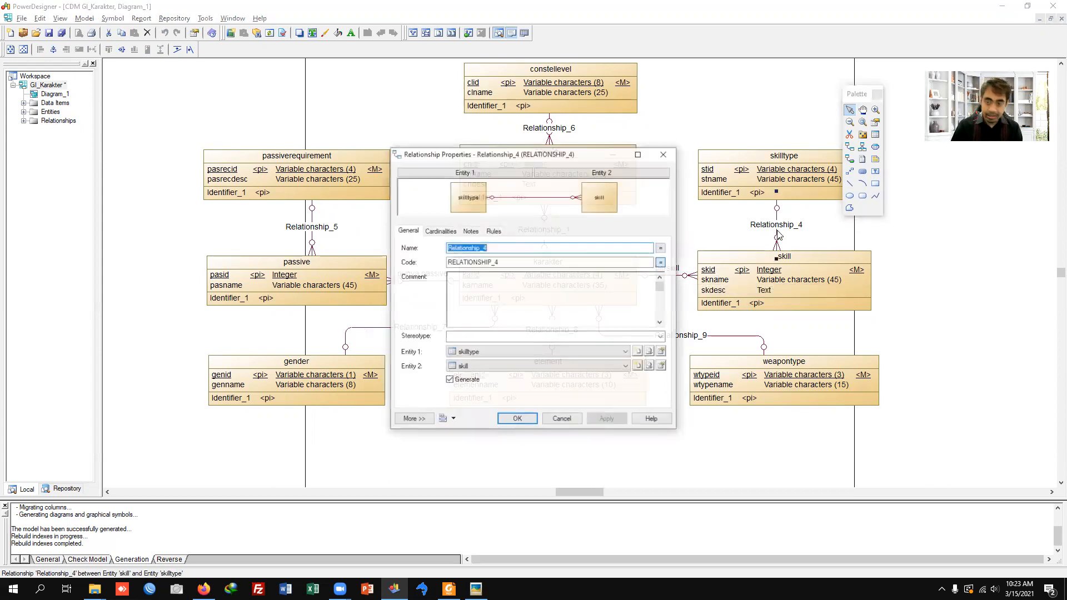
type("bertipe skill")
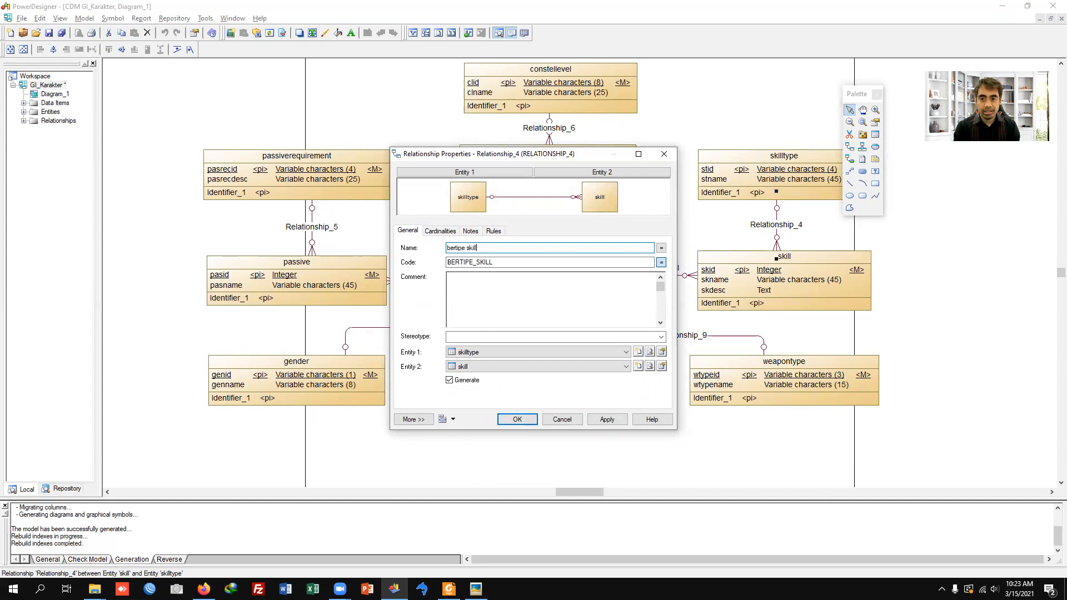
key("Return")
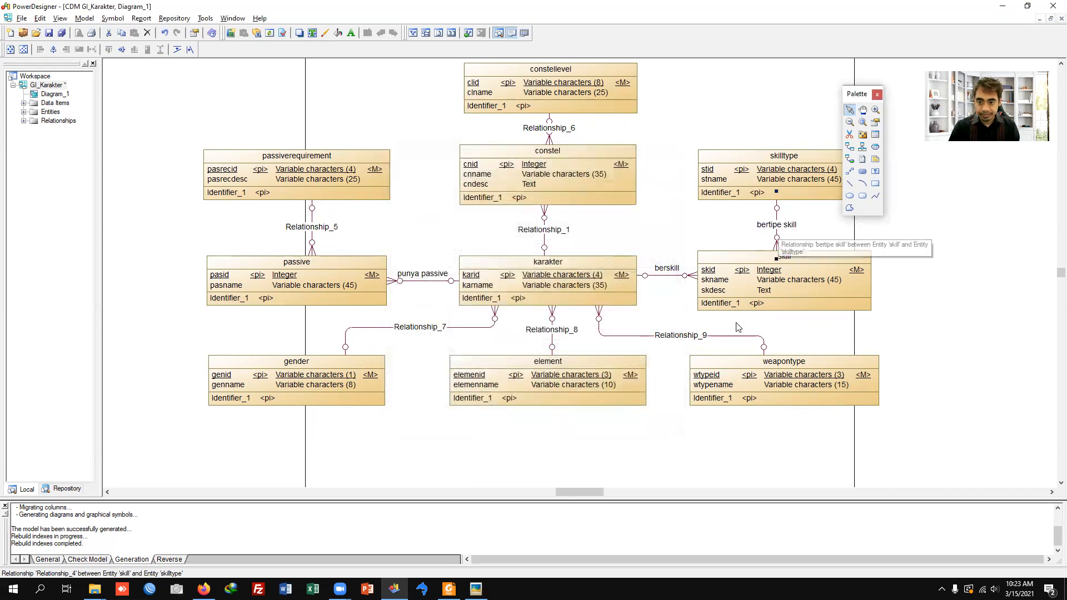
left_click(720, 336)
double_click(719, 337)
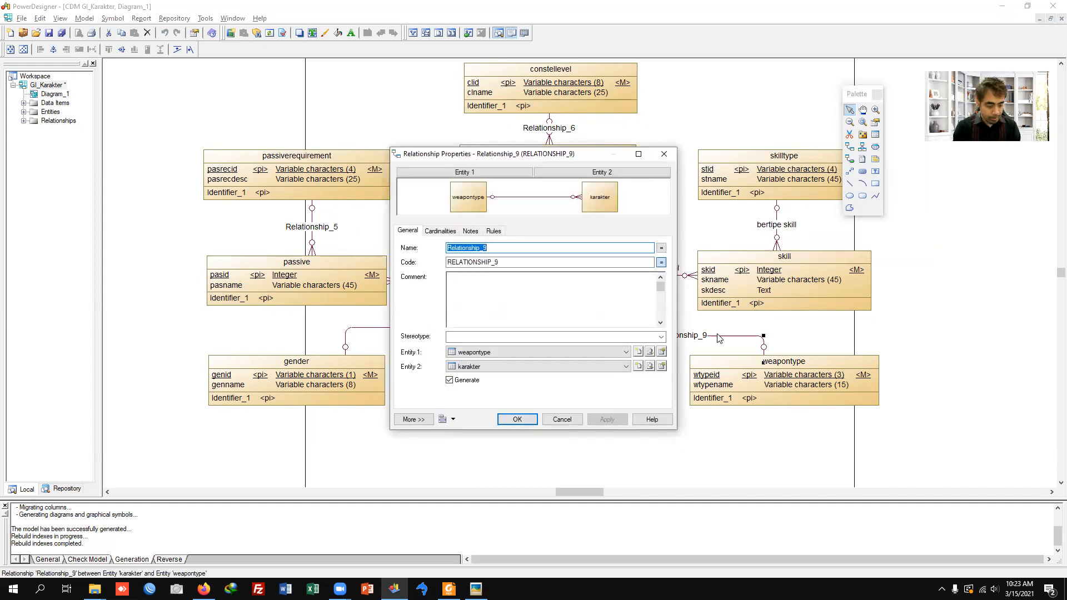
type("bertipe senjata")
key("Return")
Step: Name the element–karakter relationship "berelemen" and the gender–karakter relationship "bergender"
left_click(553, 337)
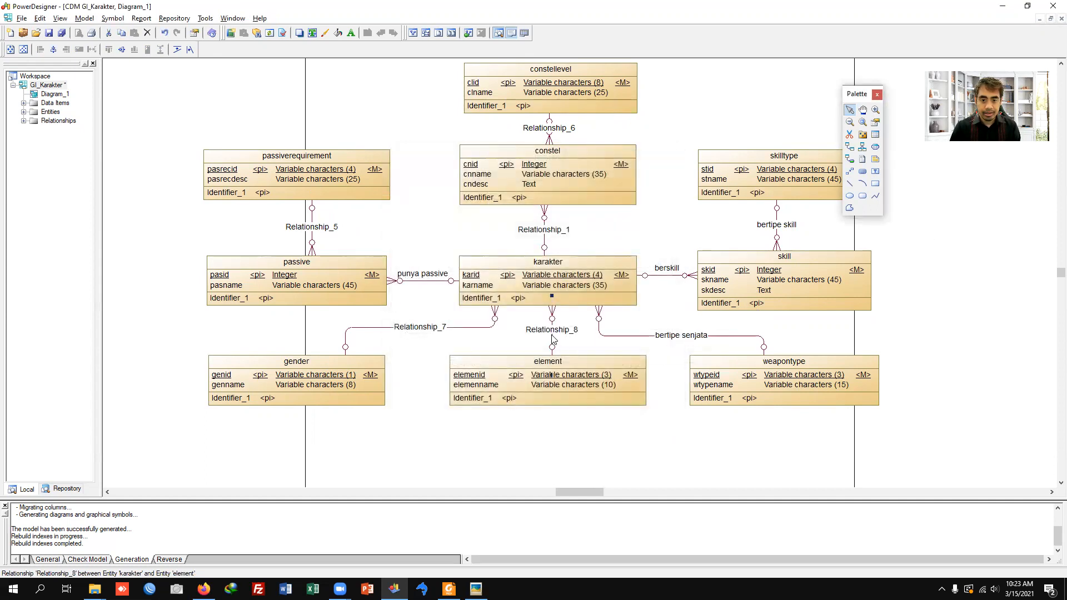
double_click(553, 339)
type("bere")
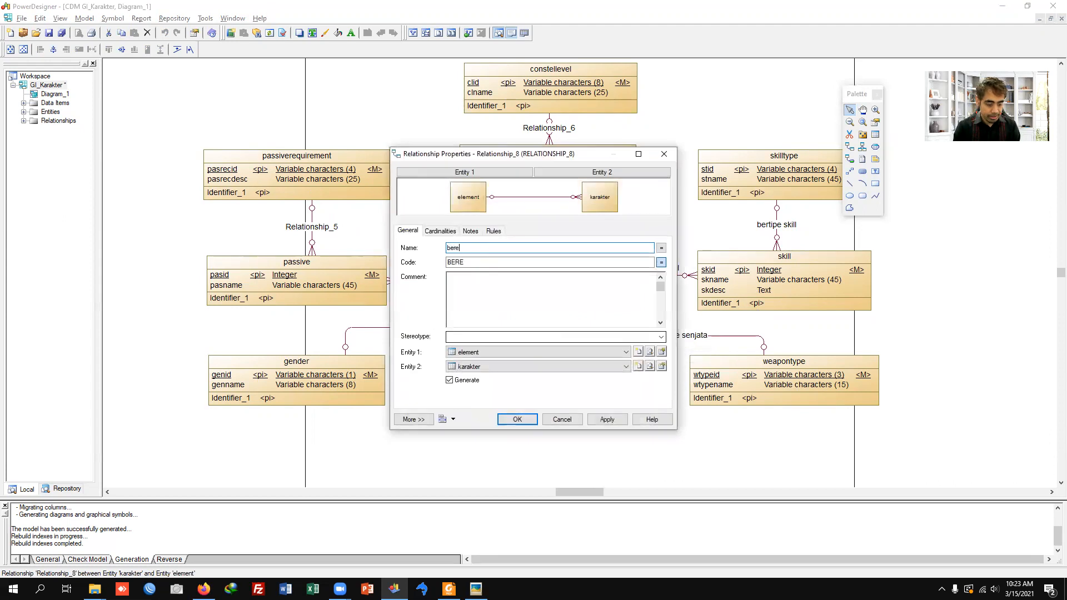
type("lemen")
key("Return")
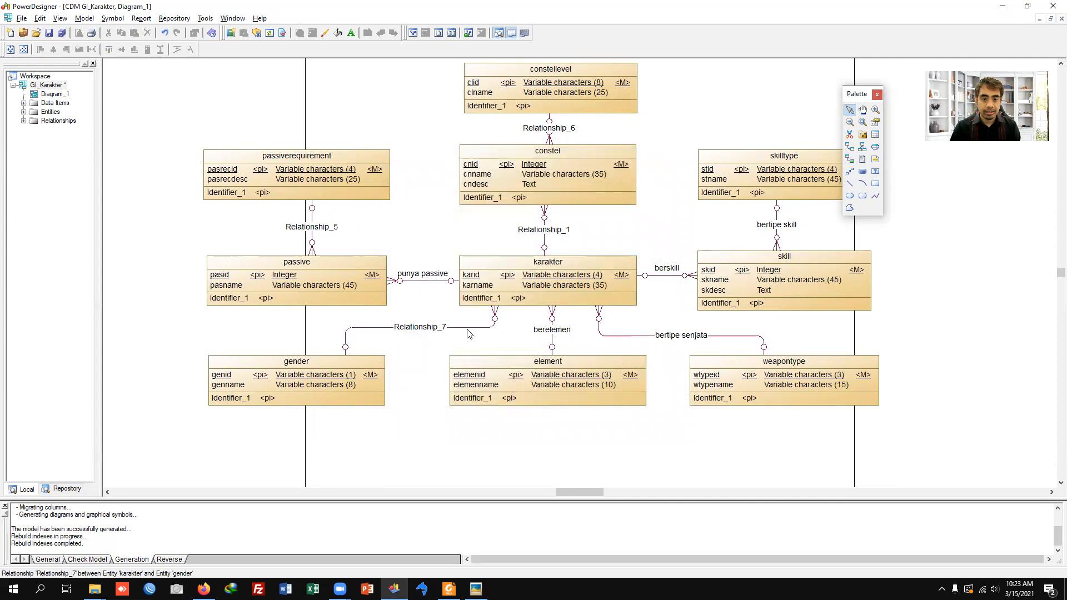
double_click(470, 328)
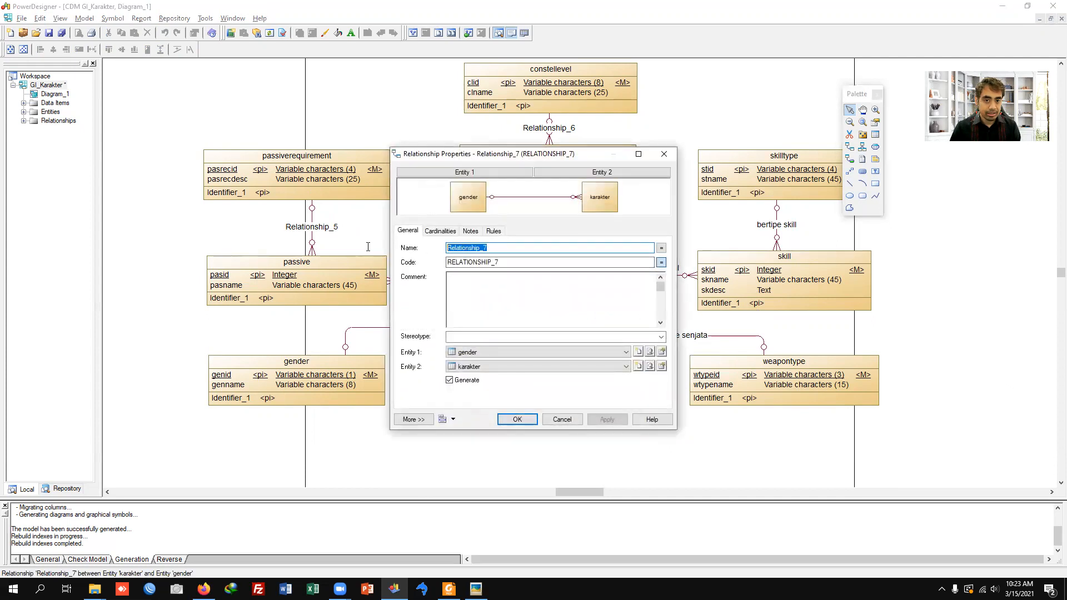
type("bergender")
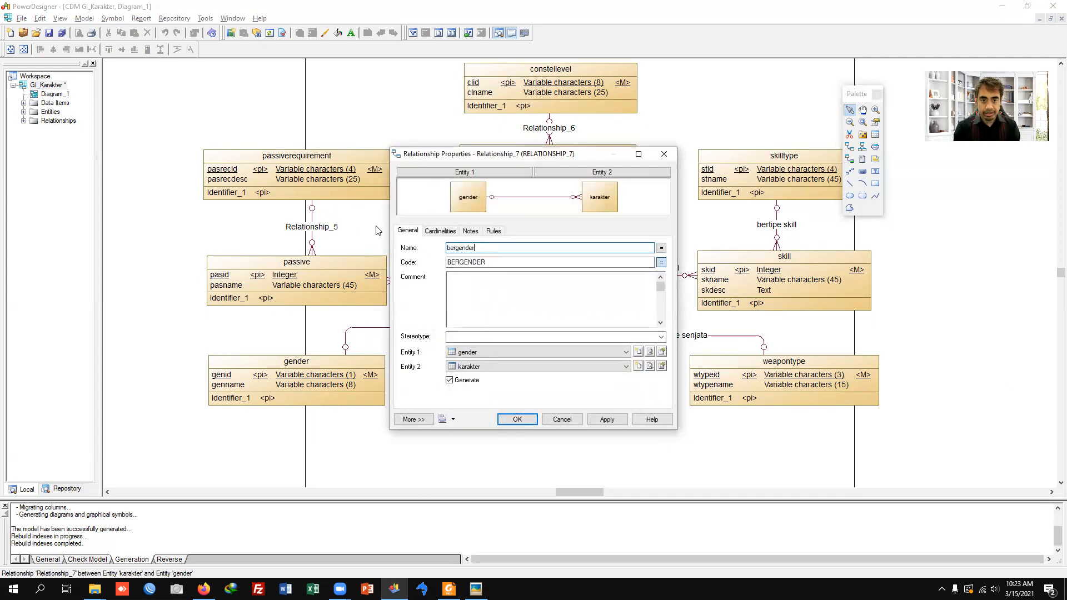
key("Return")
Step: Name the relationship between constel and karakter "constellasi"
left_click(545, 217)
double_click(545, 217)
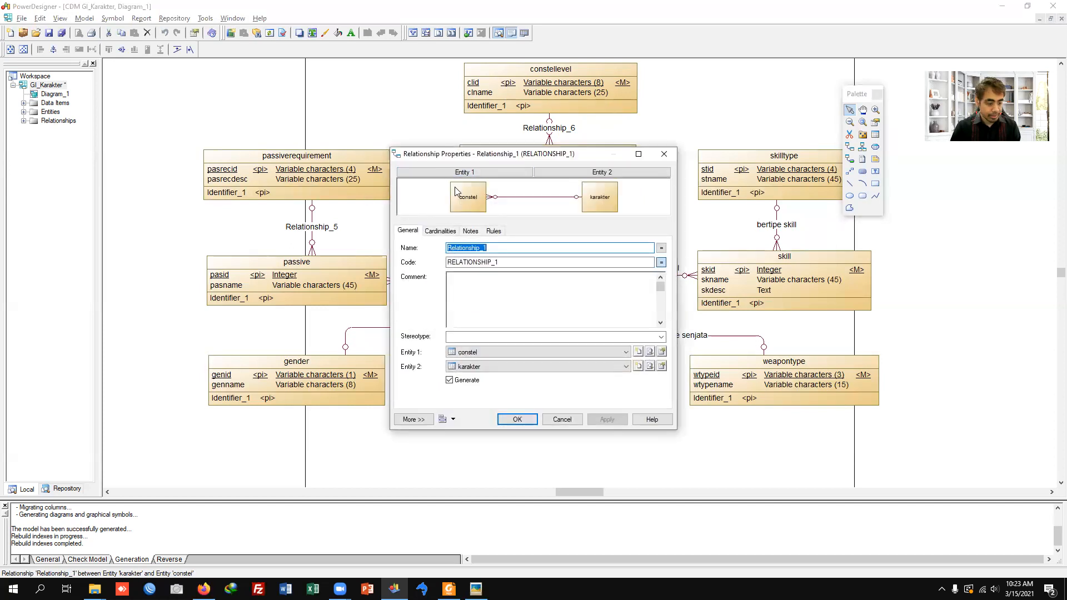
type("const")
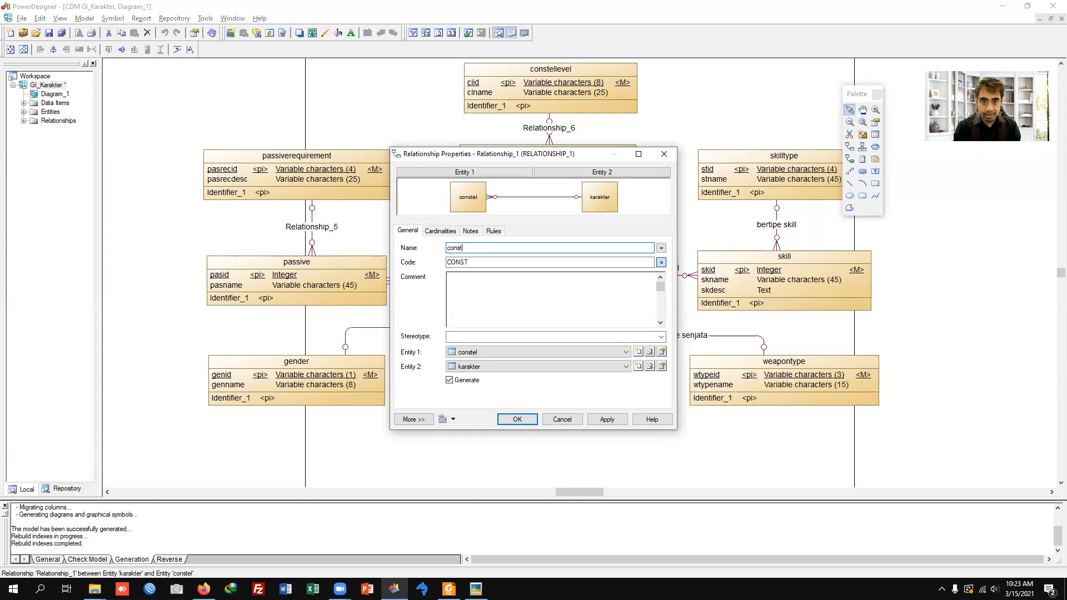
type("ellasi")
key("Return")
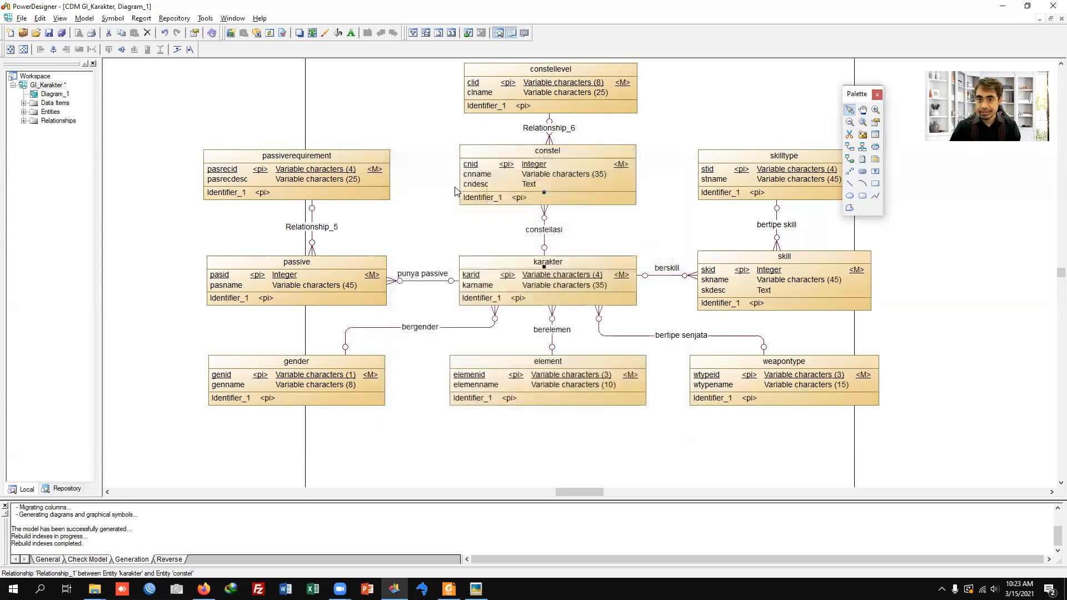
Step: Name the constellevel–constel relationship "level constell" and the passiverequirement–passive relationship "syarat passive"
double_click(551, 126)
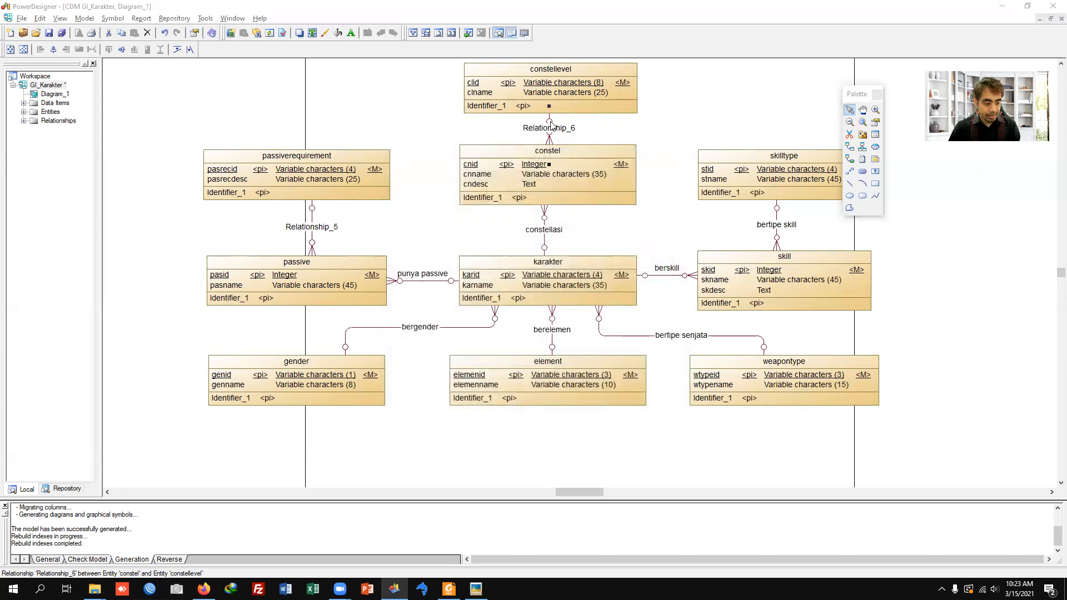
type("level cons")
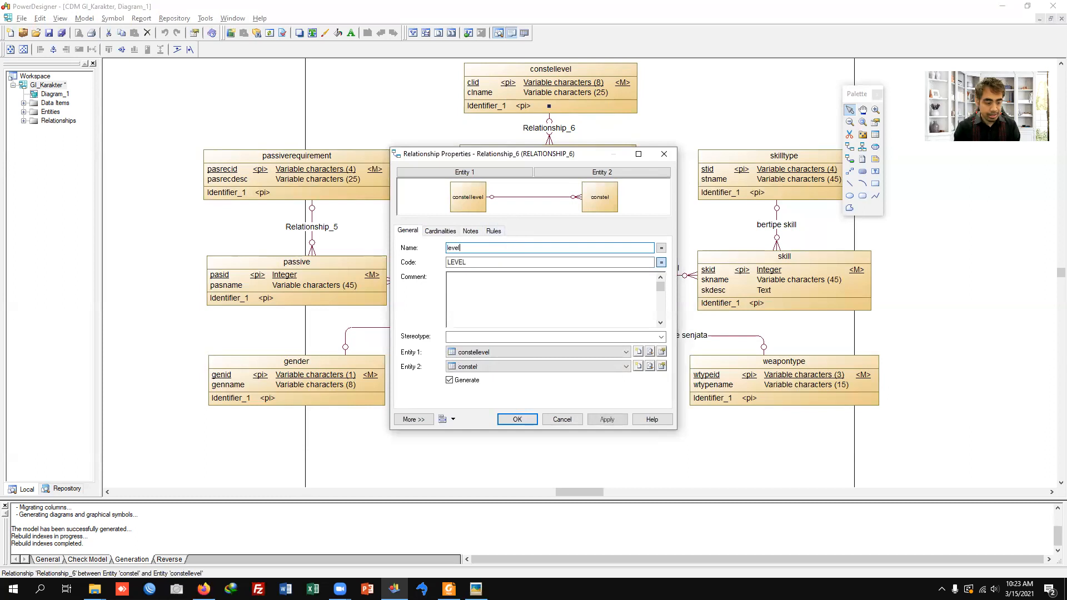
key("Return")
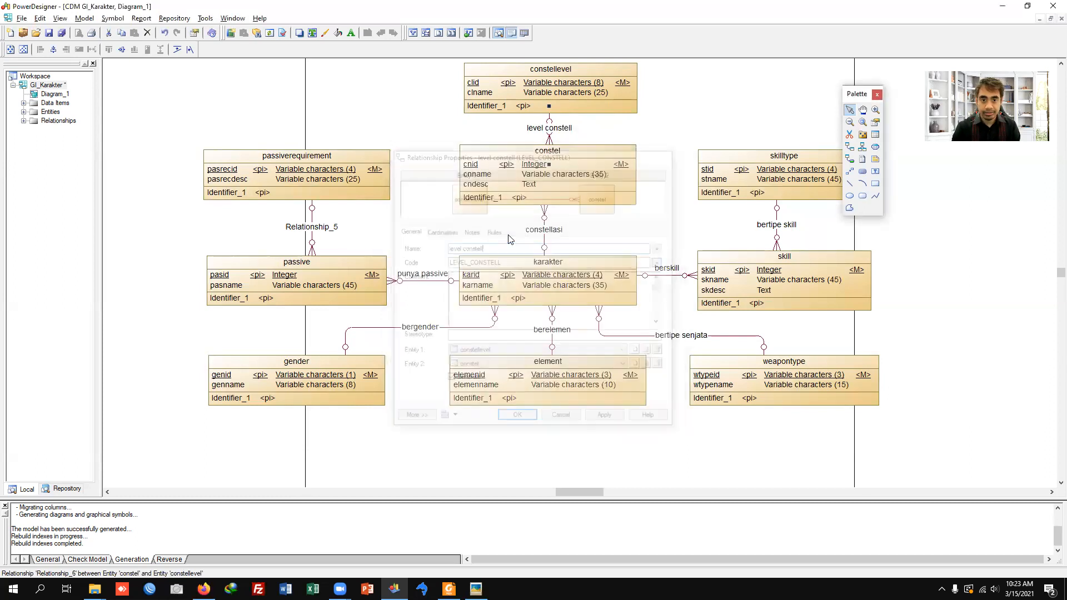
double_click(313, 244)
type("syarat pa")
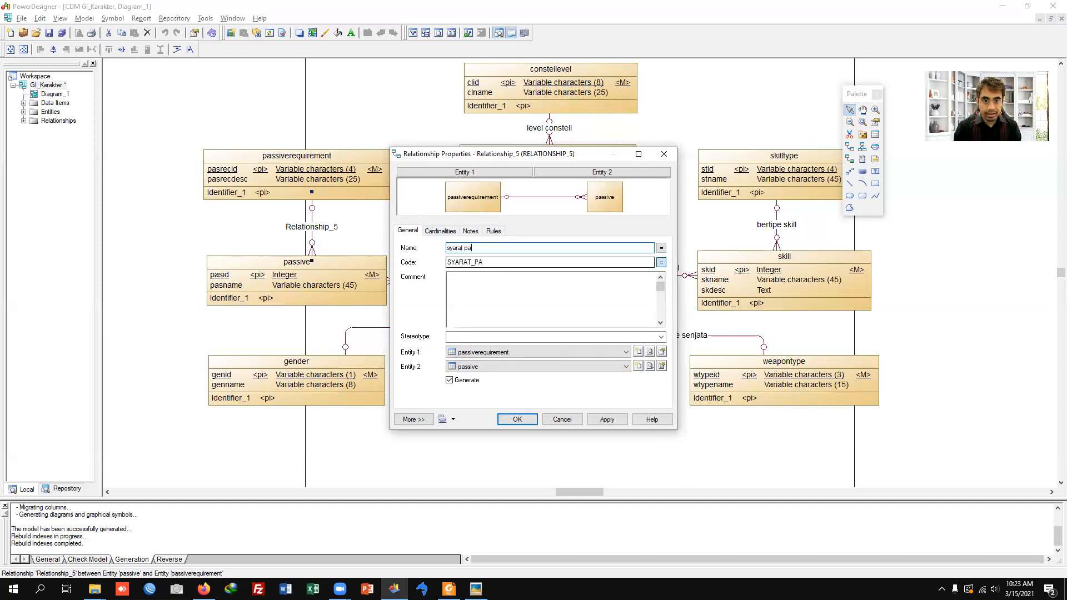
key("Return")
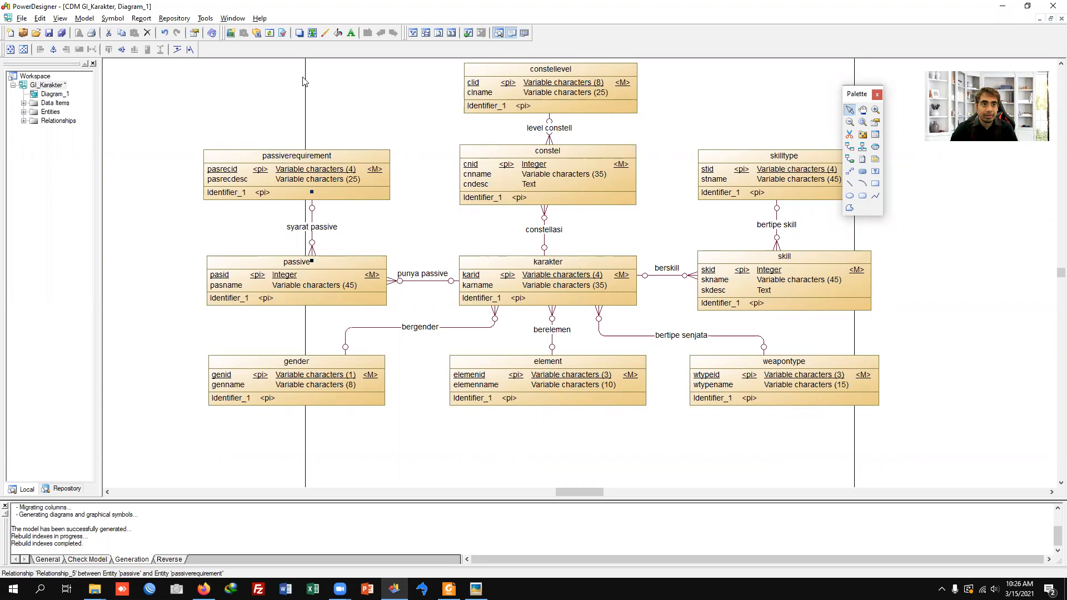
Step: Generate a new physical data model from the GI_Karakter conceptual model with MySQL 5.0 as the DBMS
left_click(206, 19)
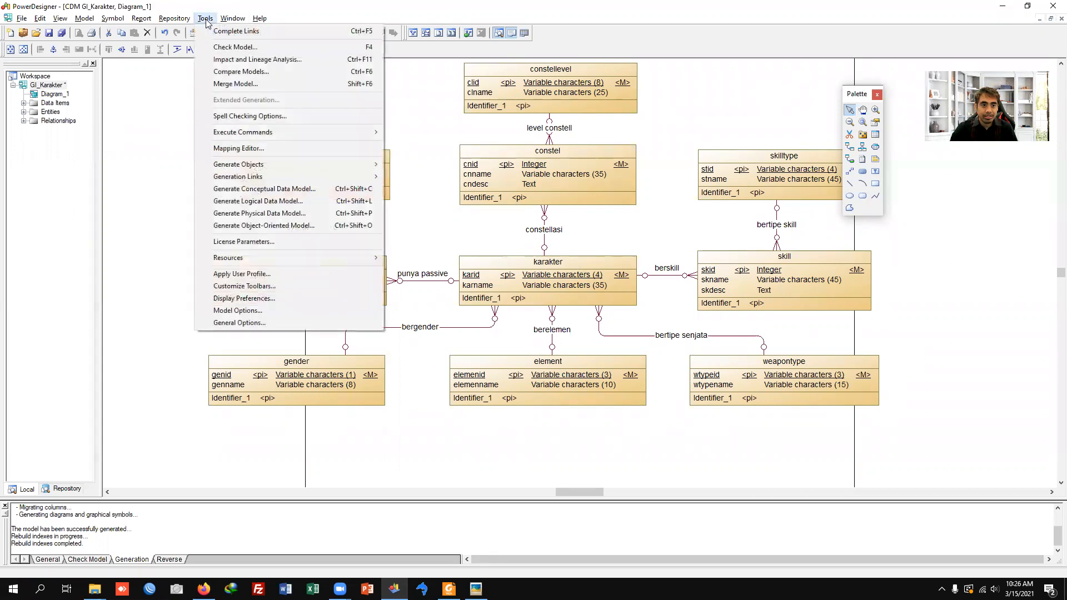
left_click(240, 214)
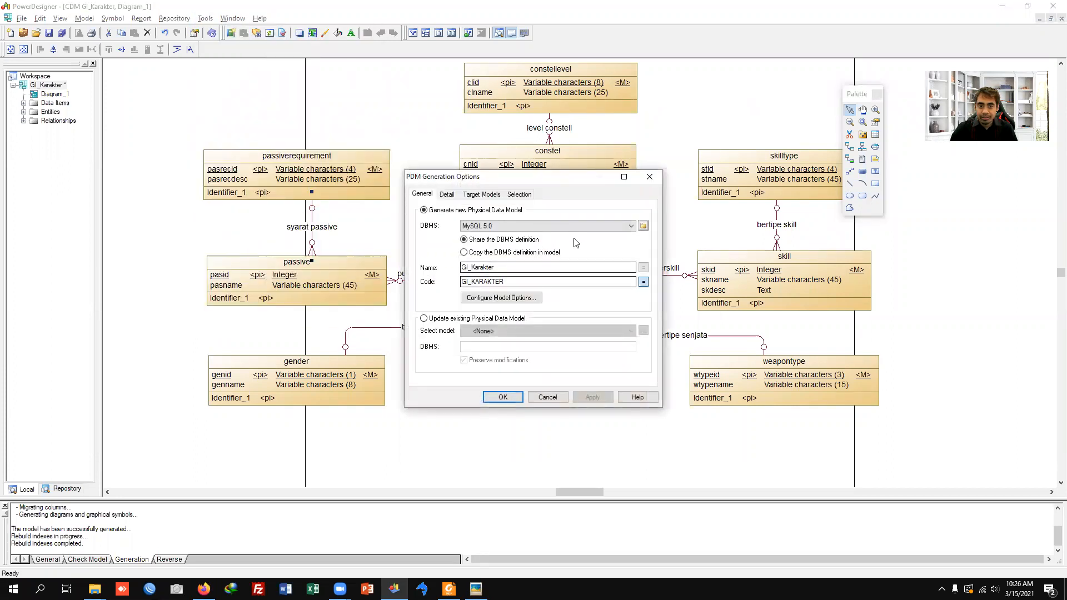
left_click(487, 229)
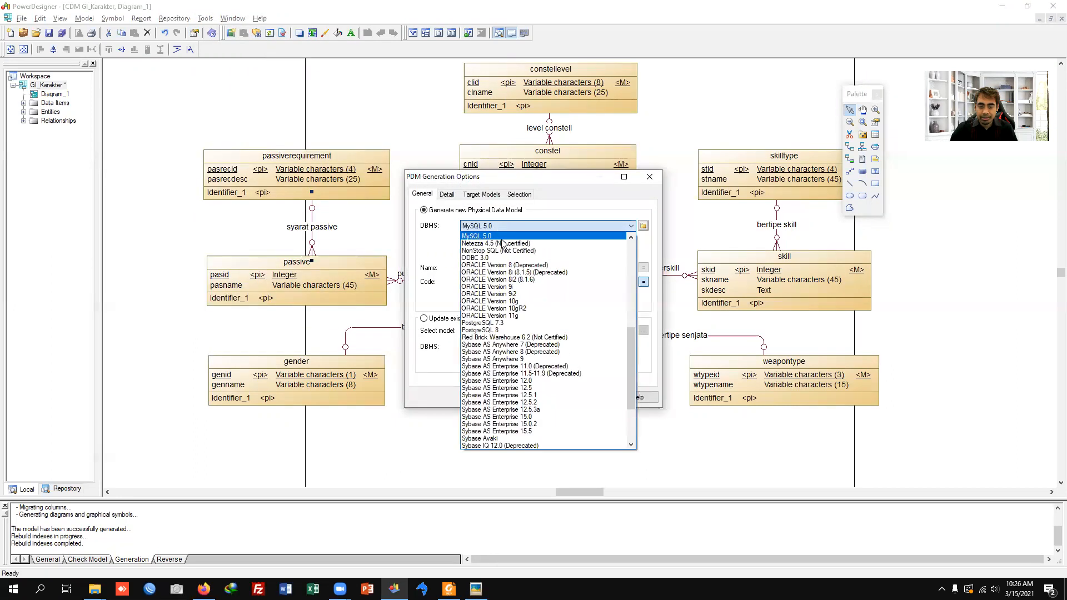
left_click(503, 236)
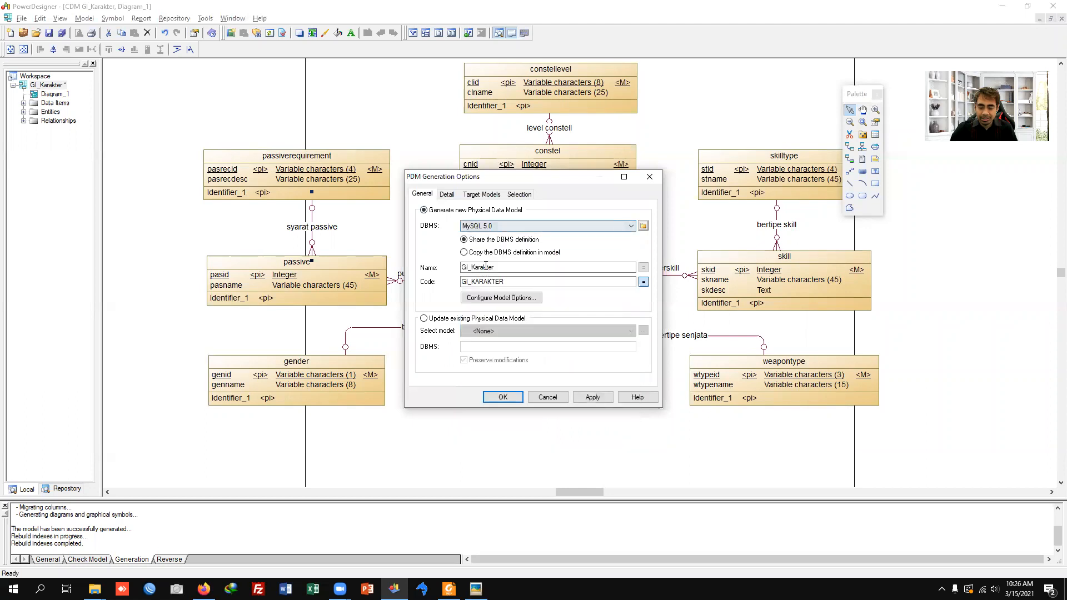
left_click(504, 398)
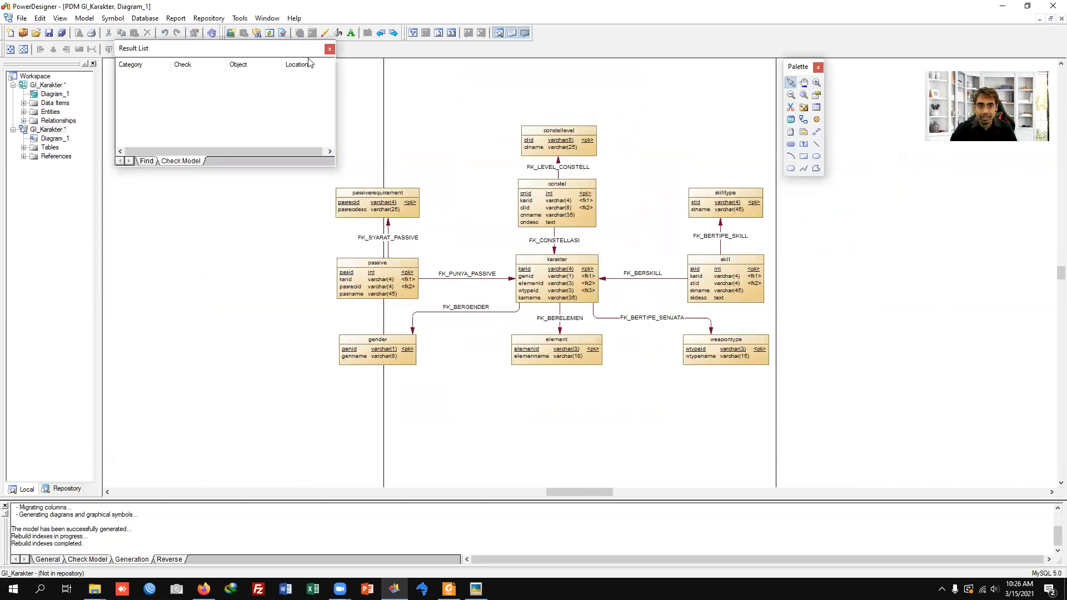
Step: Move the passiverequirement, passive and gender tables and the skilltype, skill and weapontype tables inward, closer to karakter in the physical diagram
left_click(330, 49)
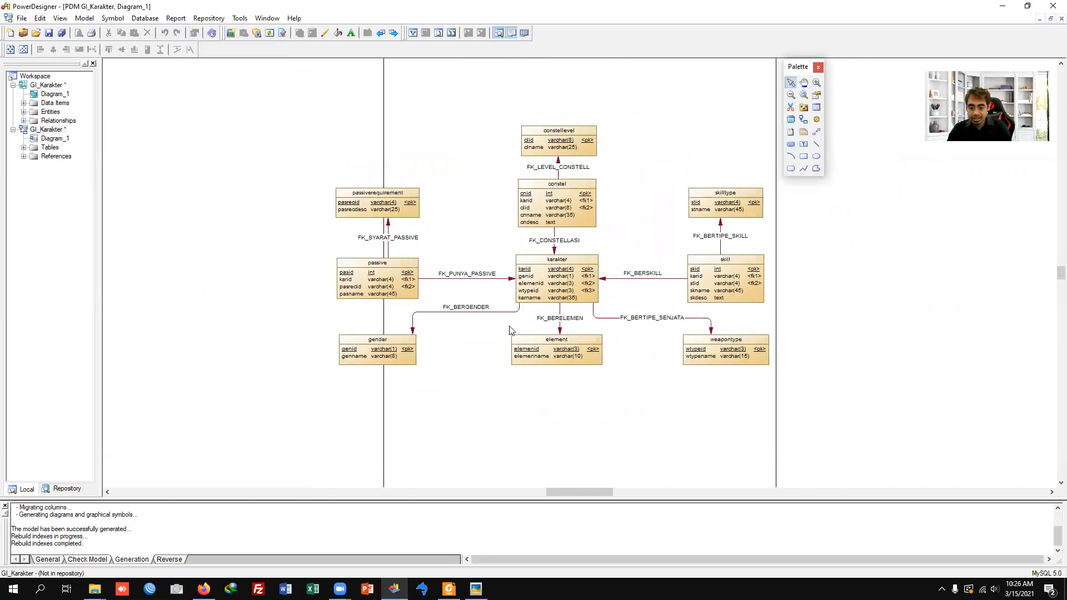
scroll(522, 302, "up", 1)
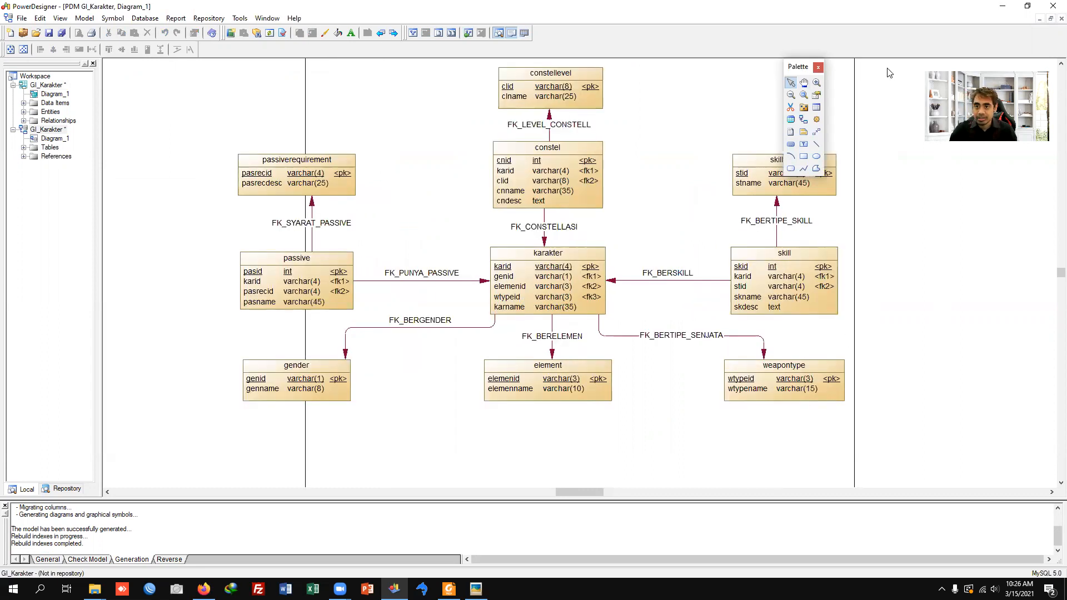
left_click_drag(890, 73, 890, 73)
left_click_drag(194, 153, 432, 417)
left_click_drag(339, 195, 399, 194)
left_click_drag(703, 135, 889, 424)
left_click_drag(807, 192, 755, 189)
left_click(644, 221)
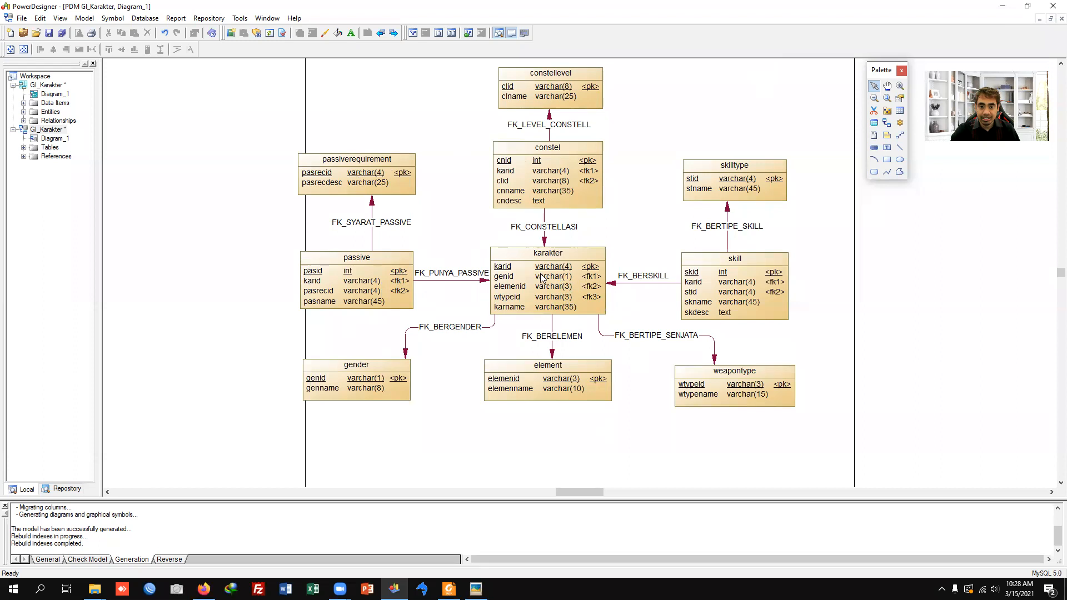
Step: Move the karname column directly below karid in the karakter table, checking the order against the reference image 05ModulGame01(SMBD)_PDM.jpg in Picasa Photo Viewer
double_click(534, 300)
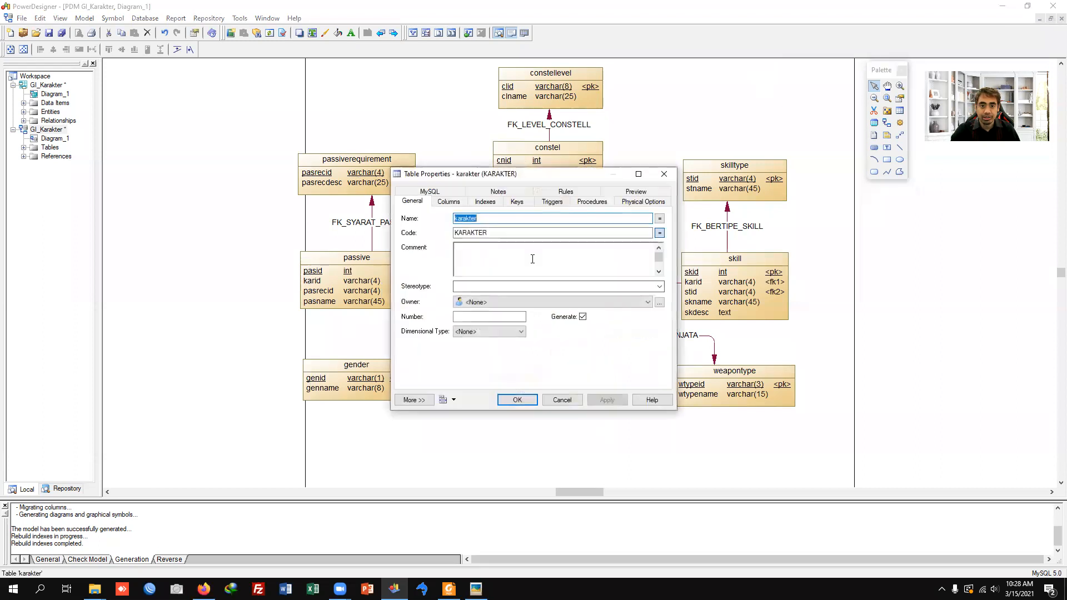
left_click(447, 202)
left_click(459, 276)
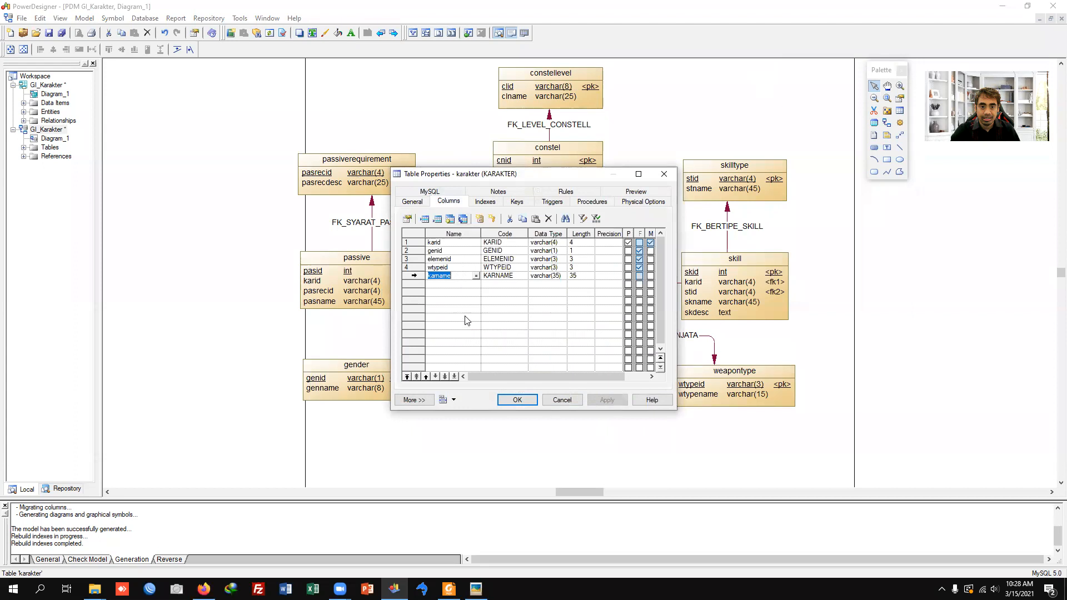
left_click(425, 378)
left_click(426, 378)
left_click(426, 377)
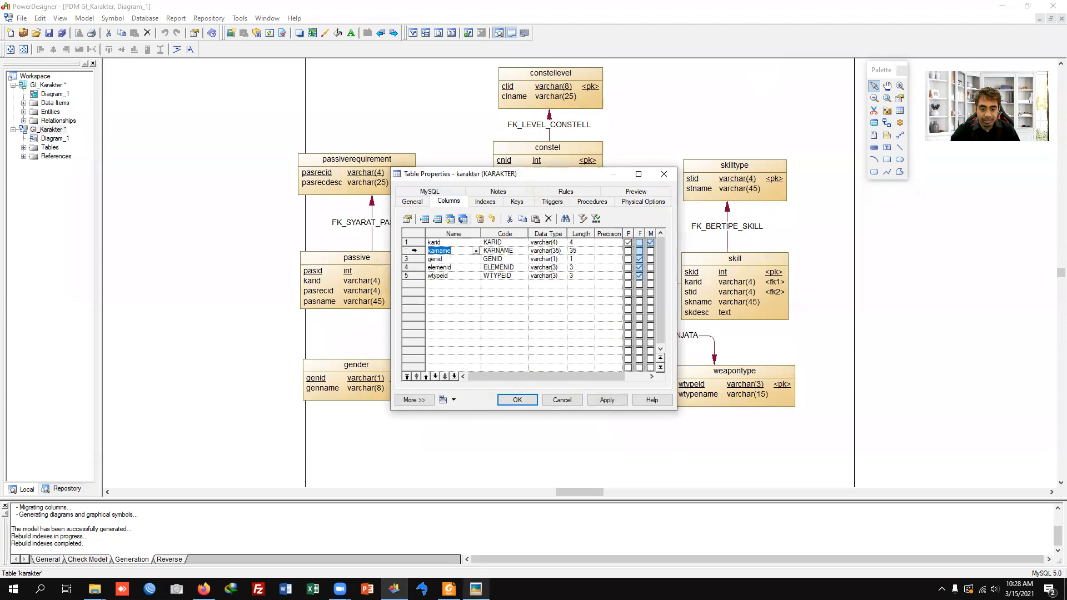
left_click(476, 589)
key("Right")
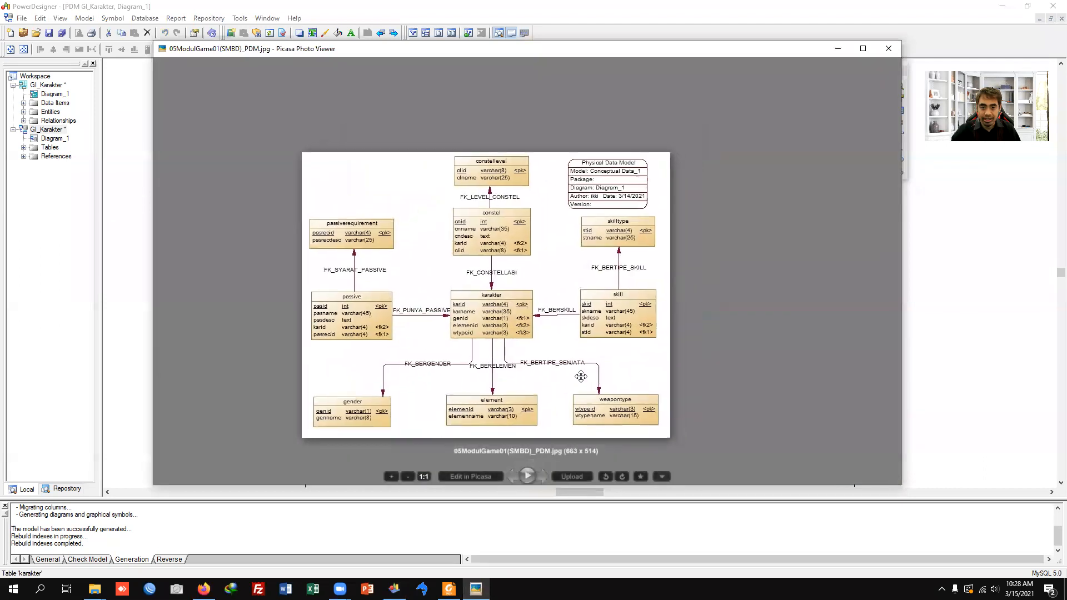
scroll(580, 210, "up", 3)
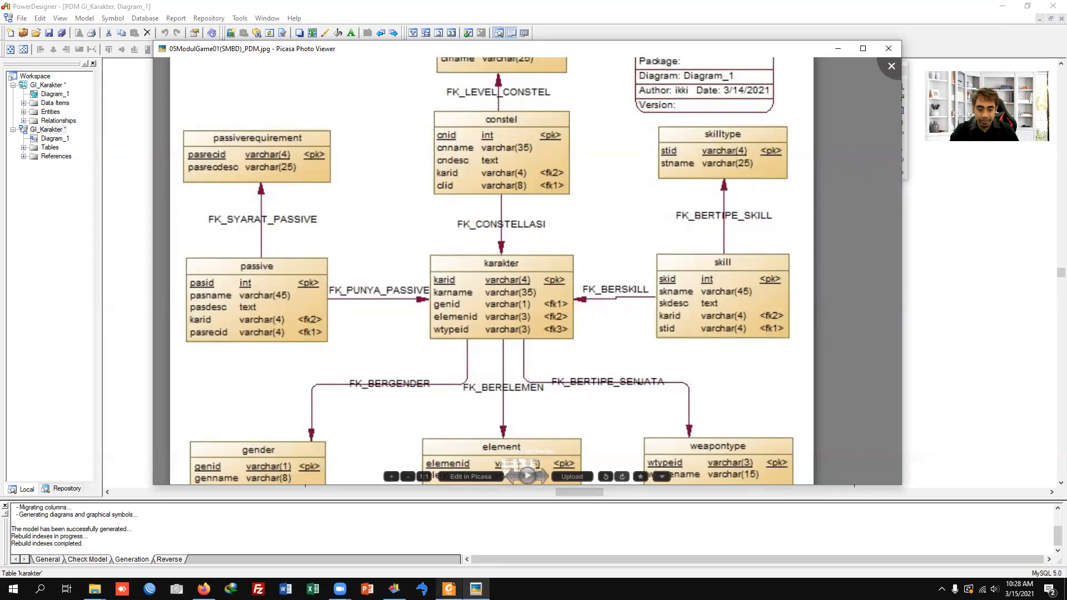
left_click(402, 564)
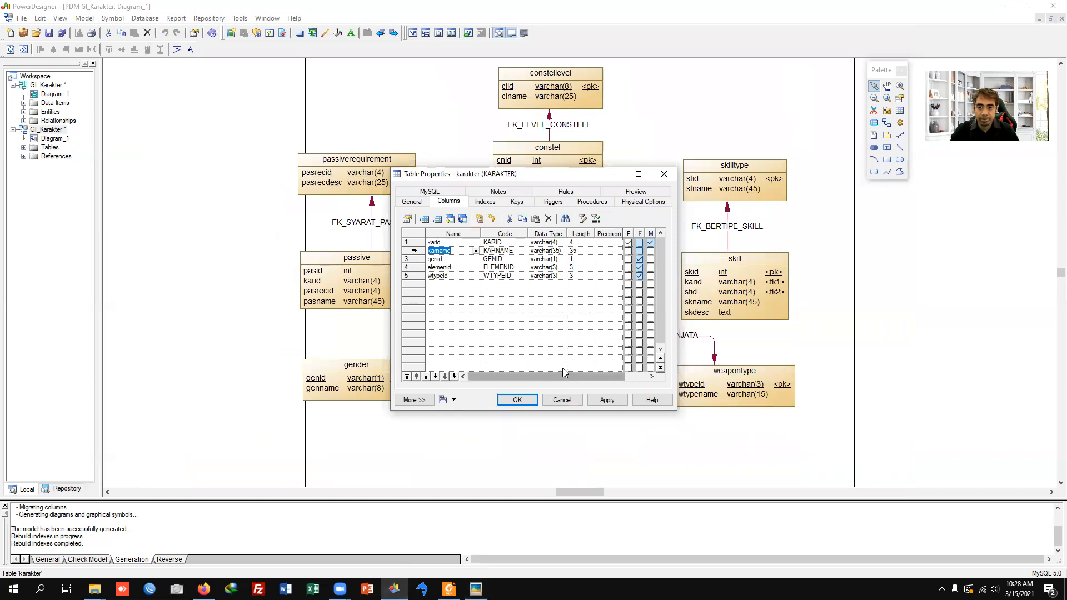
left_click(509, 401)
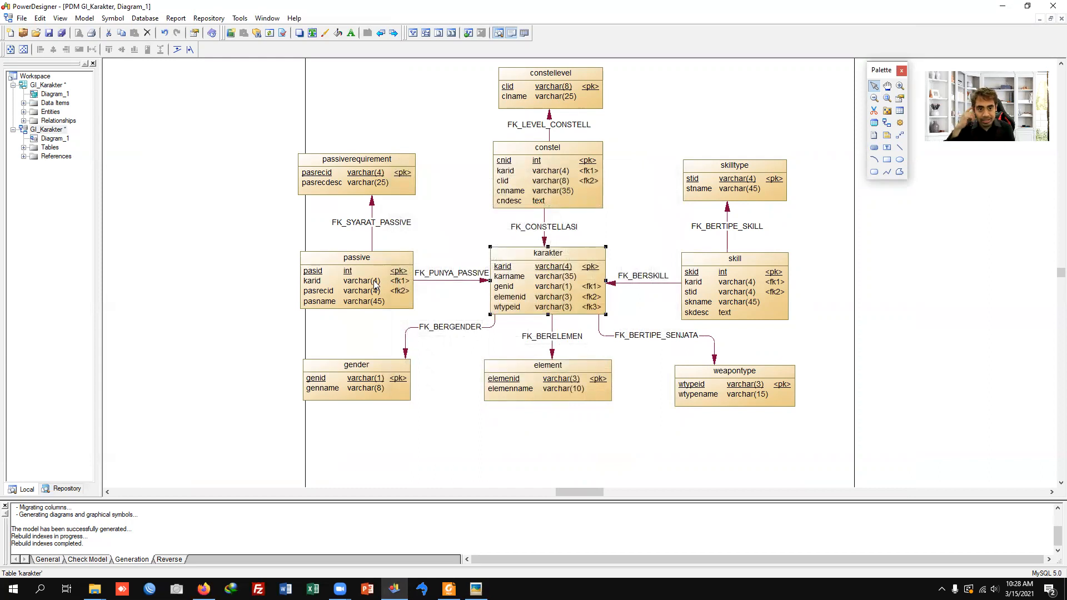
Step: Compare the passive table's columns with the reference physical model image in Picasa Photo Viewer
key("alt+Tab")
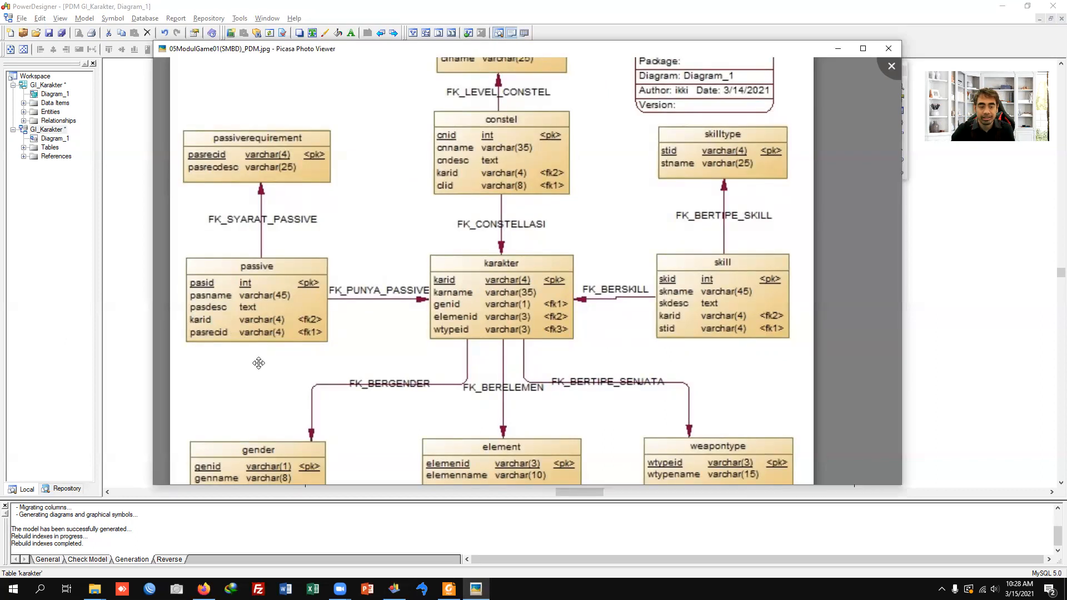
key("alt+Tab")
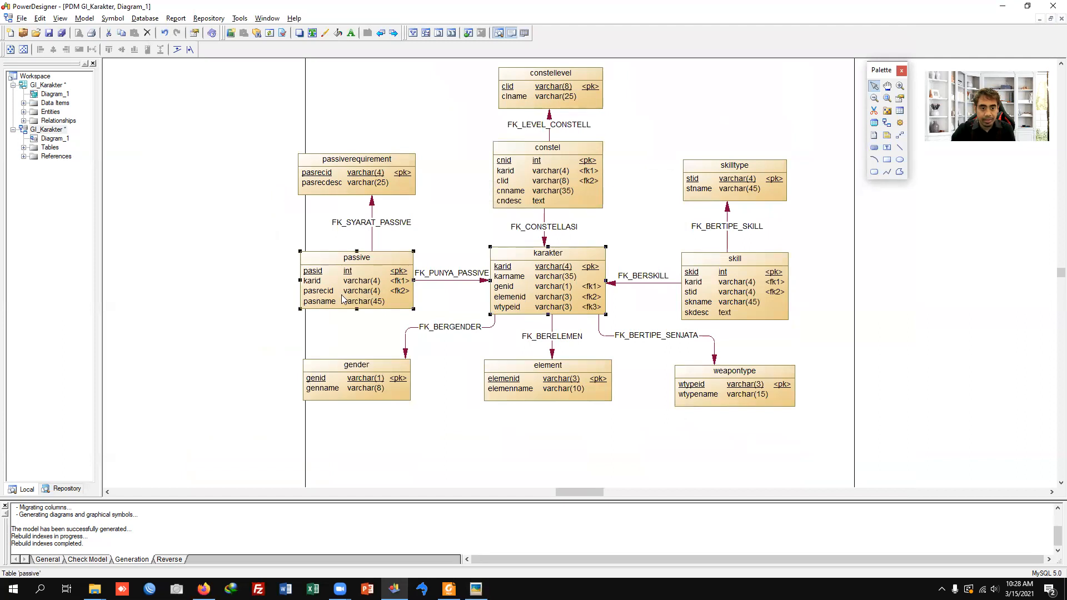
double_click(343, 299)
left_click(564, 401)
key("alt+Tab")
key("alt+Tab")
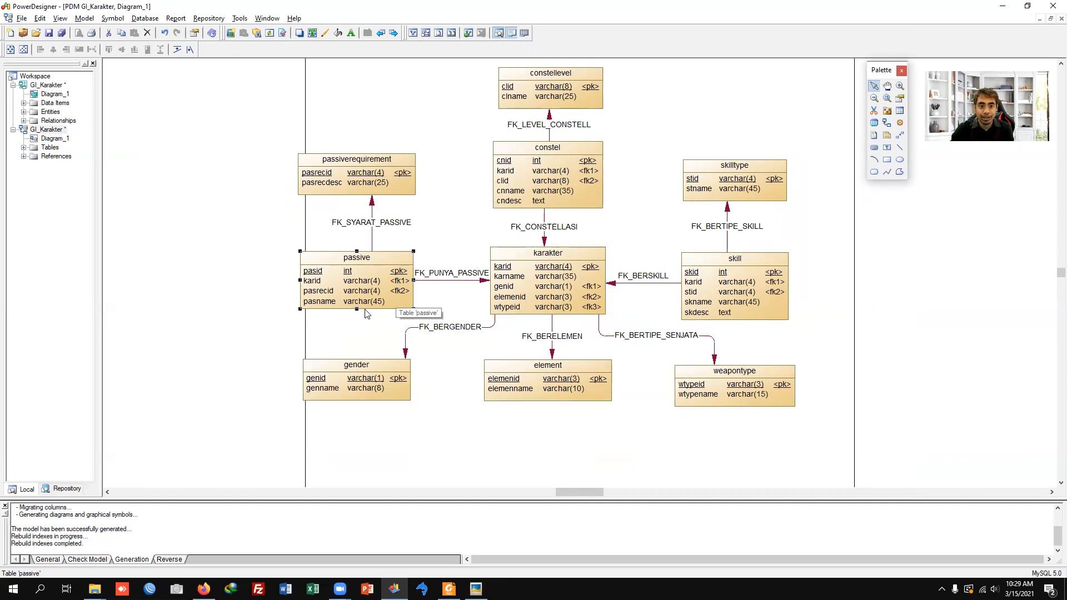
Step: Add a passdesc attribute with the Text data type to the passive entity in the GI_Karakter conceptual diagram
double_click(34, 95)
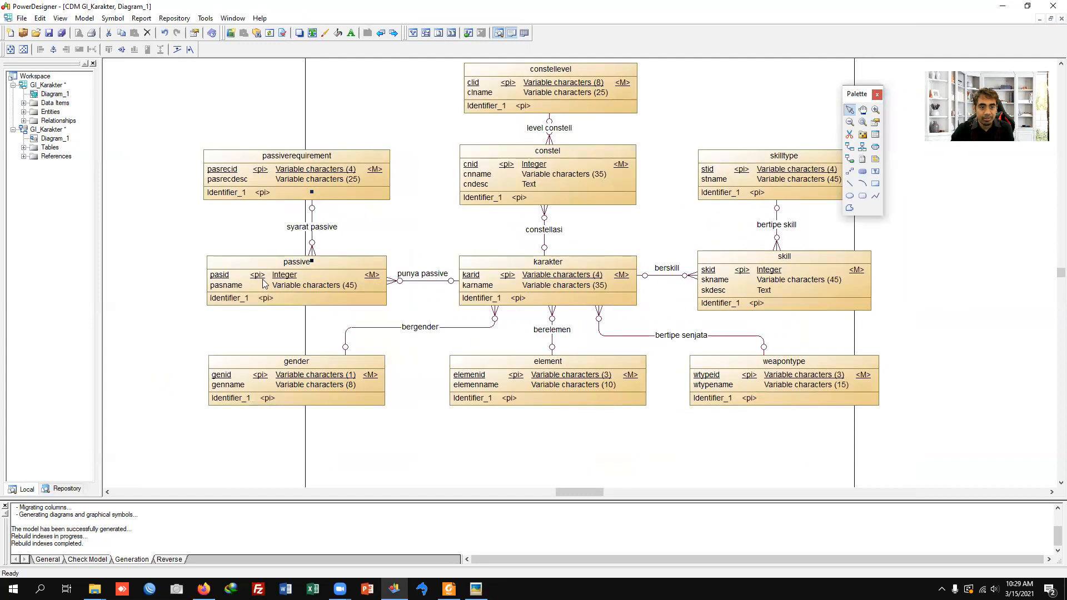
double_click(263, 283)
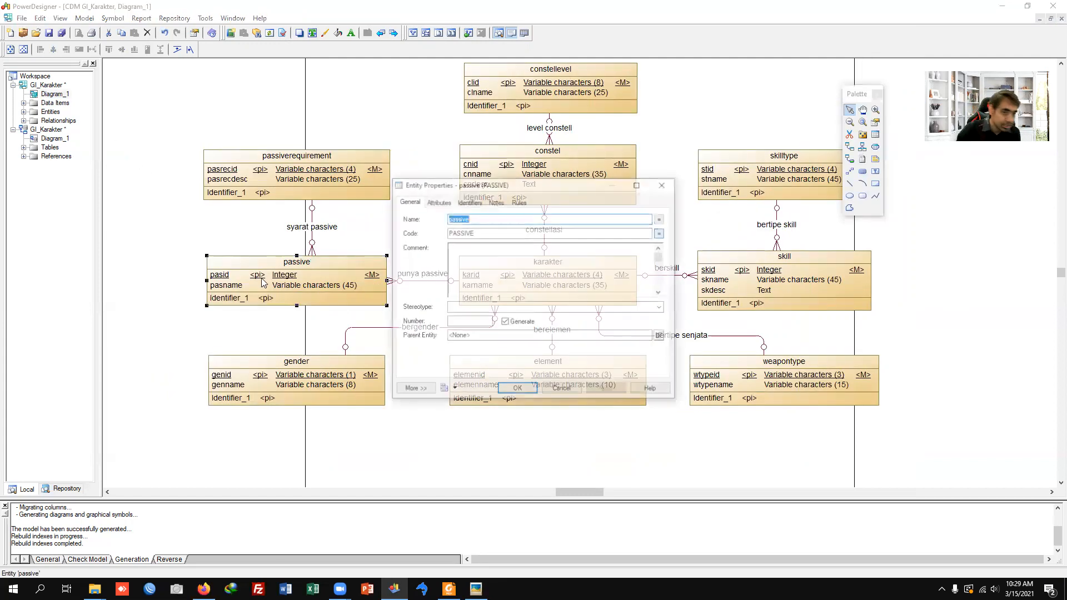
left_click(439, 202)
left_click(459, 259)
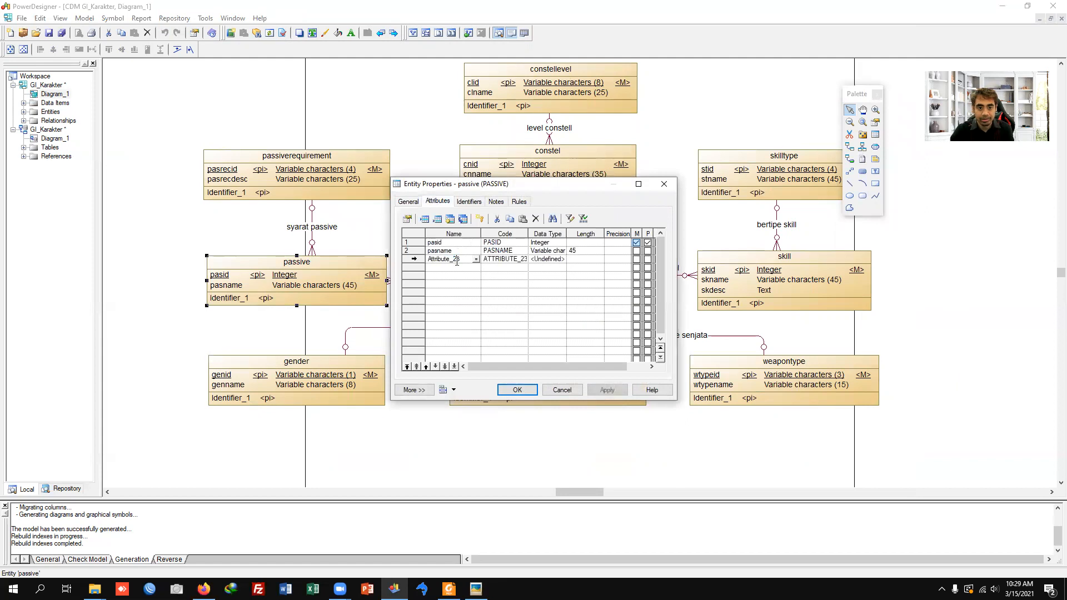
type("P")
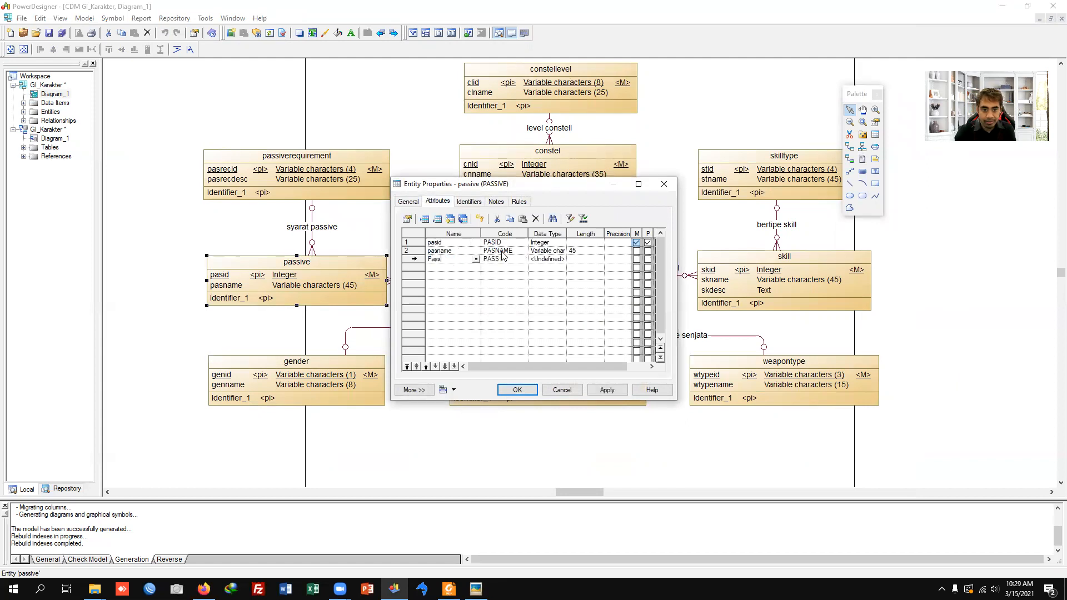
type("ass")
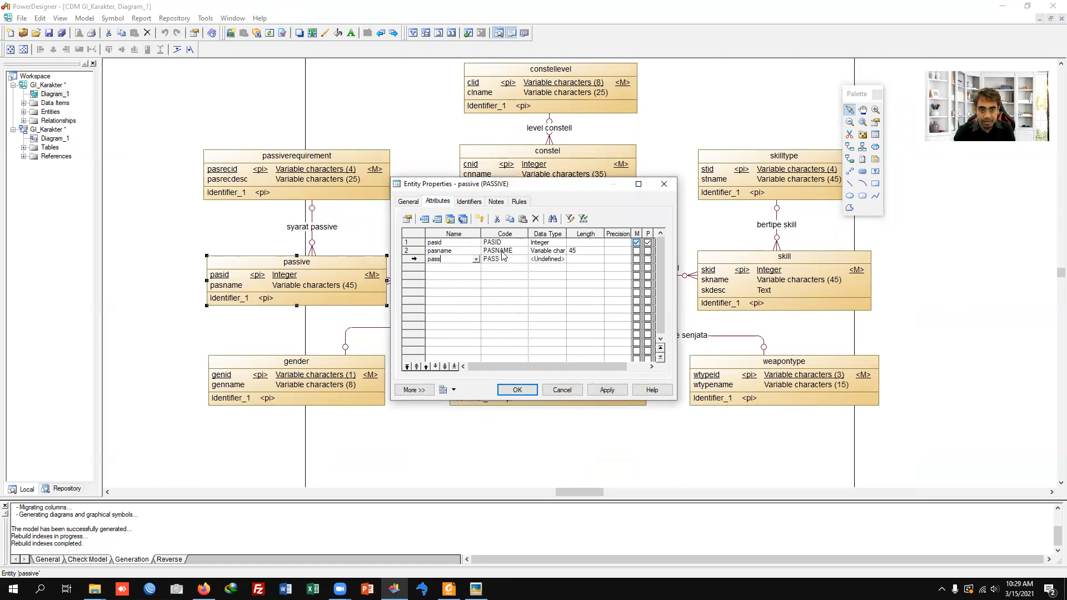
left_click(555, 259)
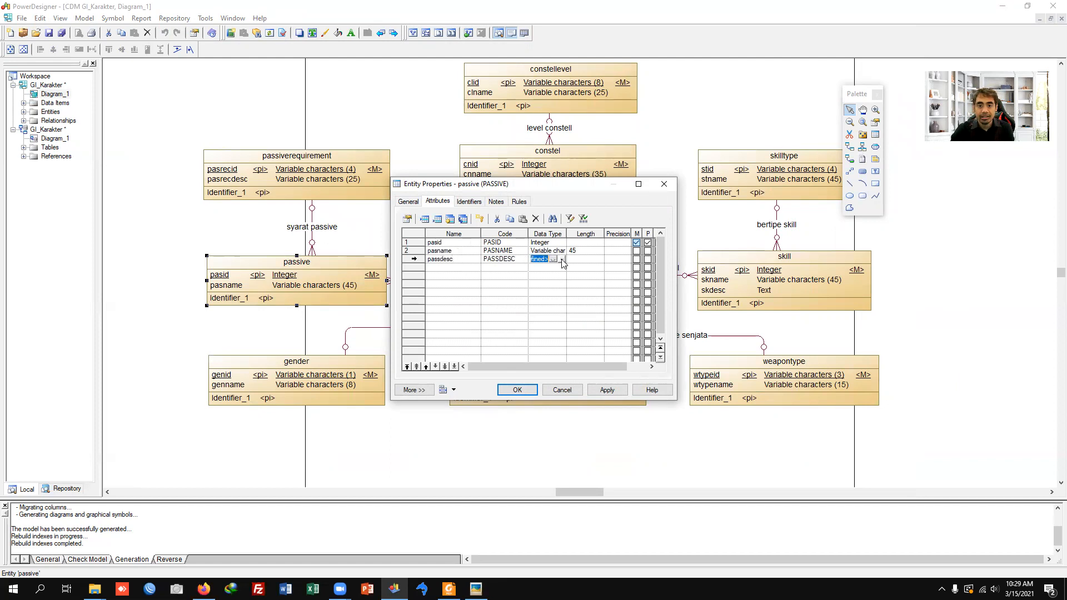
left_click(562, 259)
left_click(514, 260)
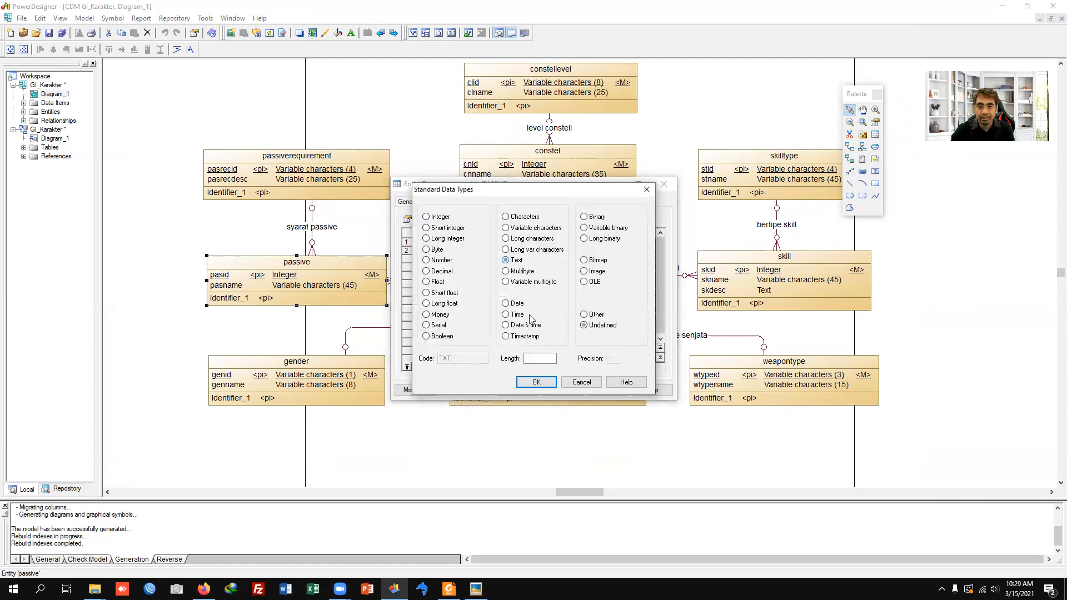
left_click(537, 382)
left_click(519, 390)
Step: Update the existing GI_Karakter physical data model from the conceptual model, preserving modifications, and merge the changes
left_click(205, 18)
left_click(276, 212)
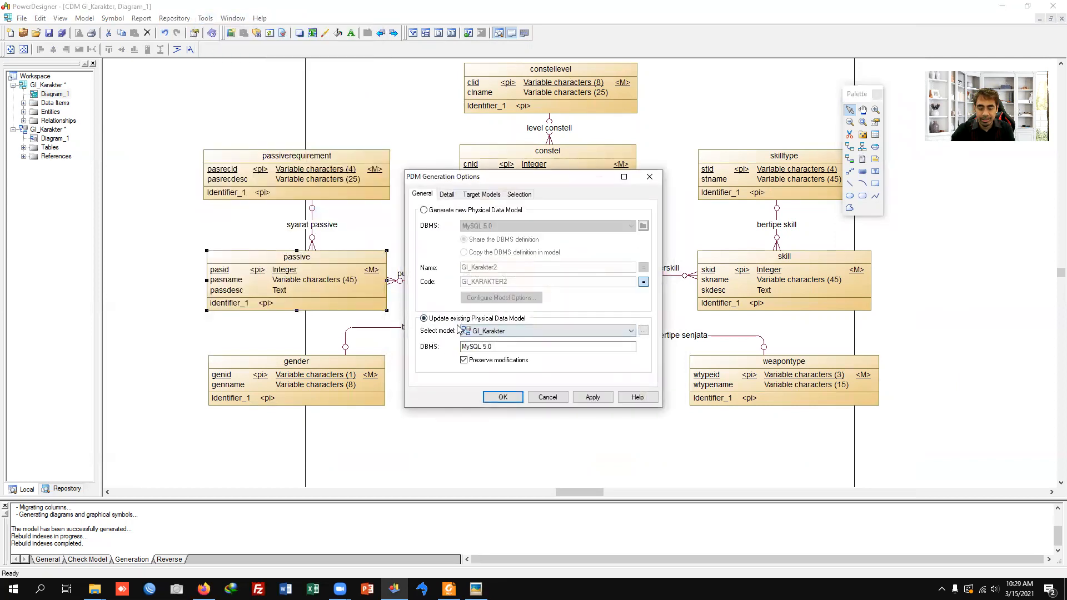
left_click(501, 399)
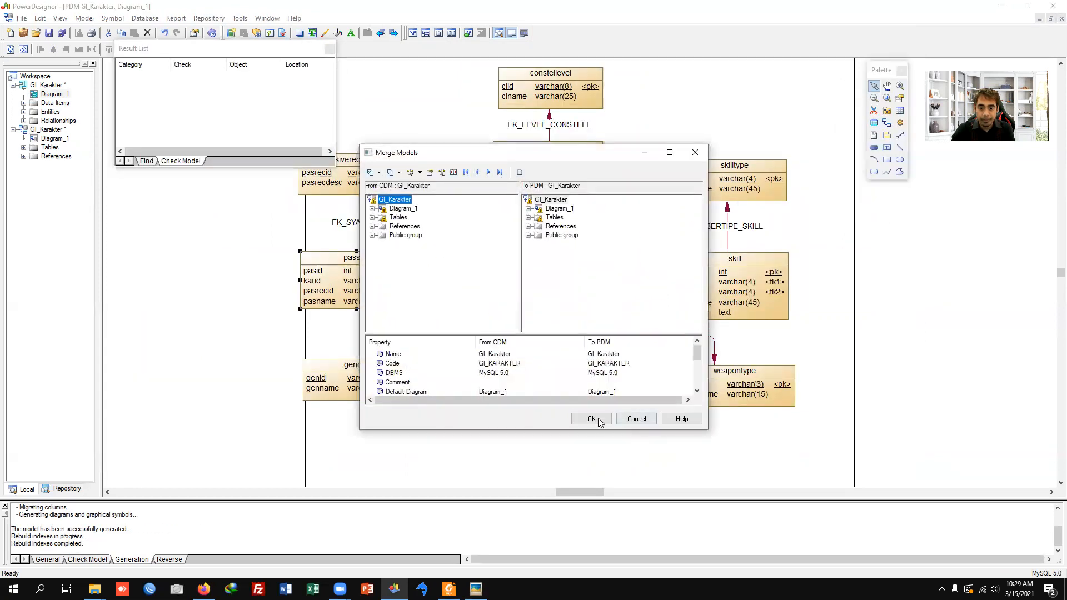
left_click(591, 419)
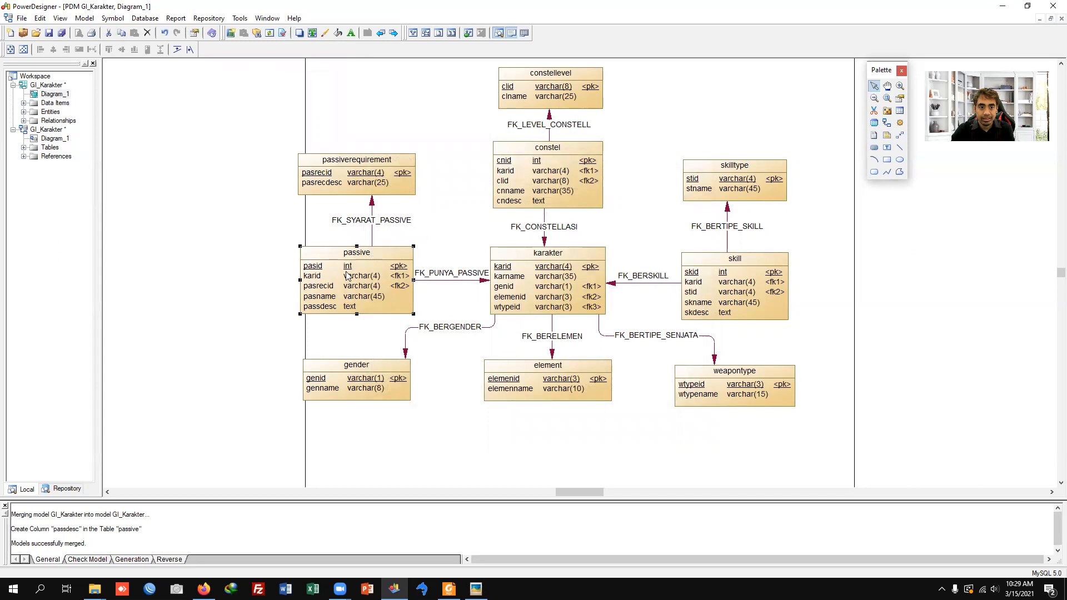
Step: Move the karid column below passdesc in the passive table's column list
double_click(355, 301)
left_click(449, 202)
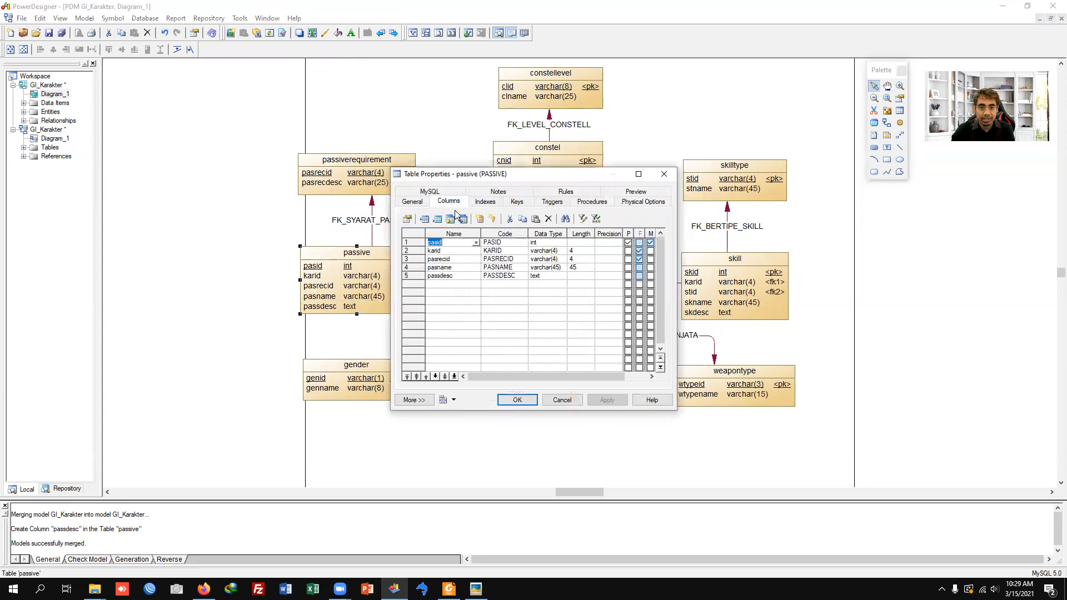
left_click(450, 269)
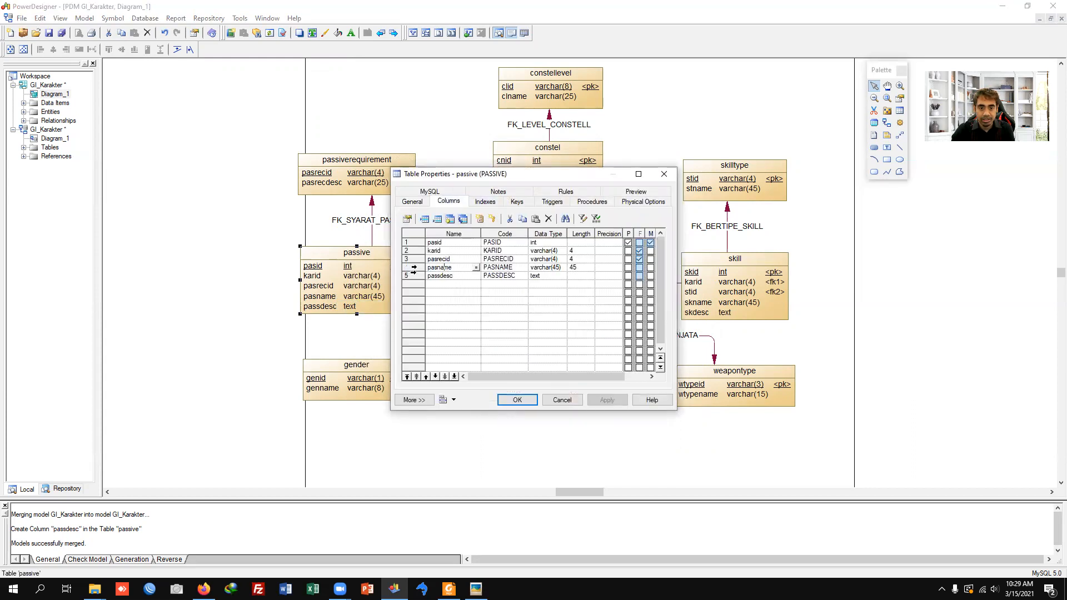
left_click(413, 271)
key("Up")
key("Up")
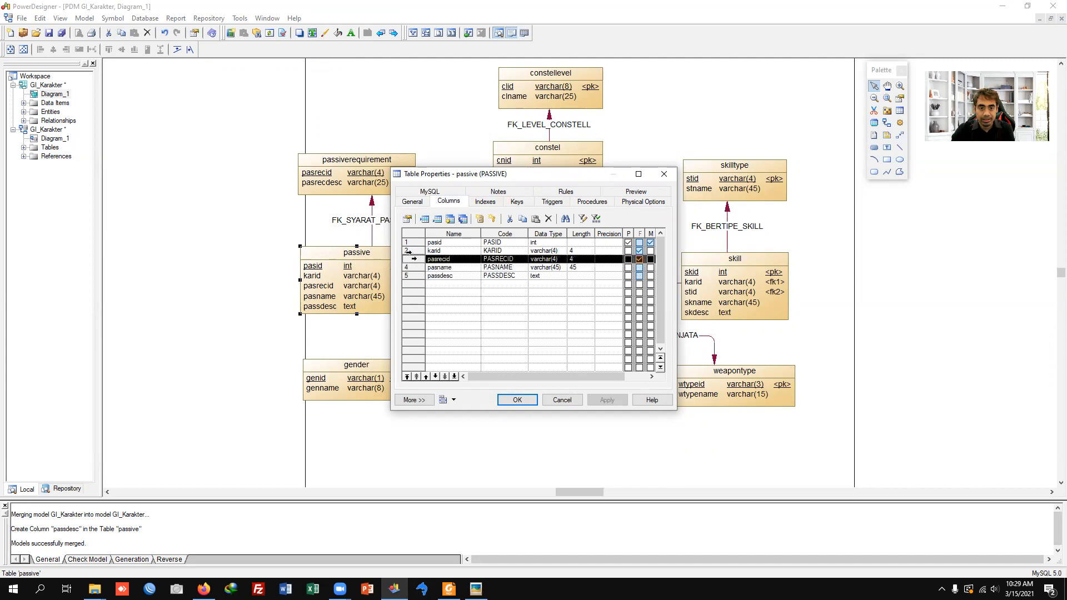
left_click(437, 376)
left_click(436, 377)
left_click(437, 376)
Step: Move the pasrecid column below karid as the last column of the passive table and apply the new order
left_click(413, 251)
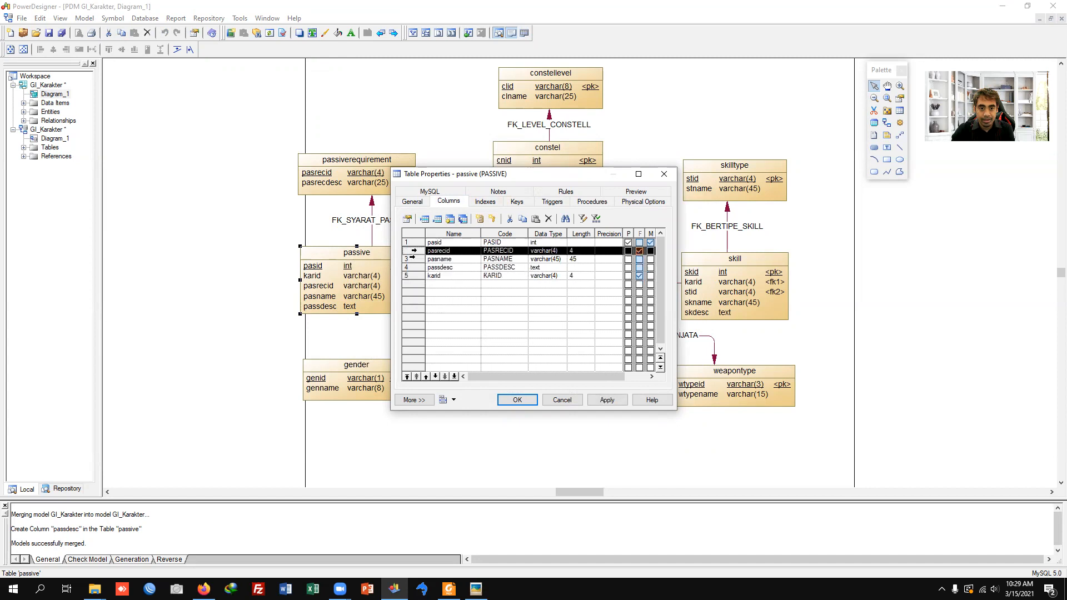
left_click(437, 377)
left_click(436, 377)
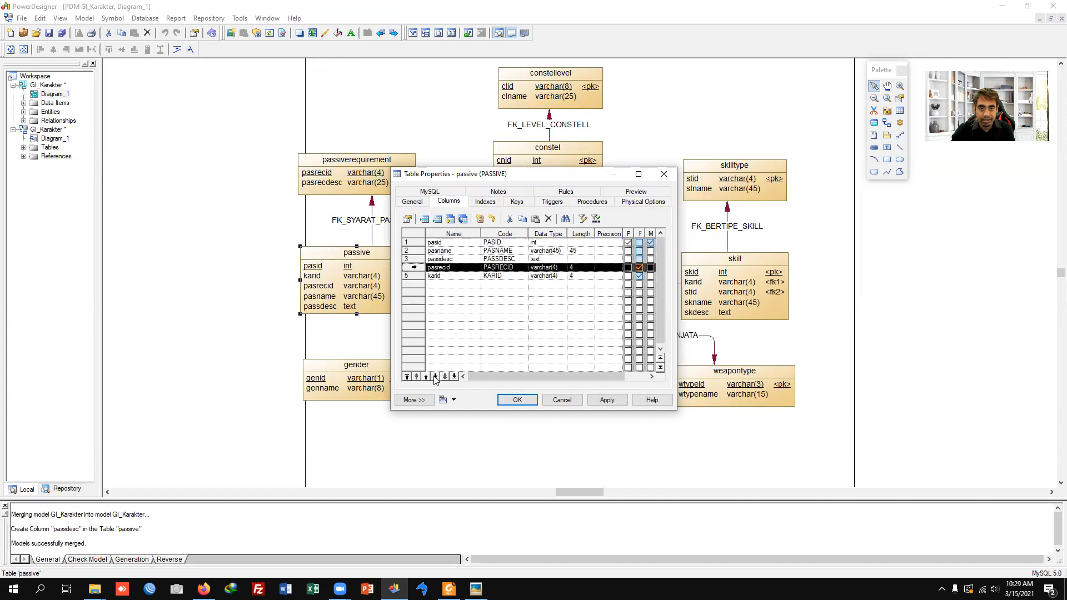
left_click(437, 376)
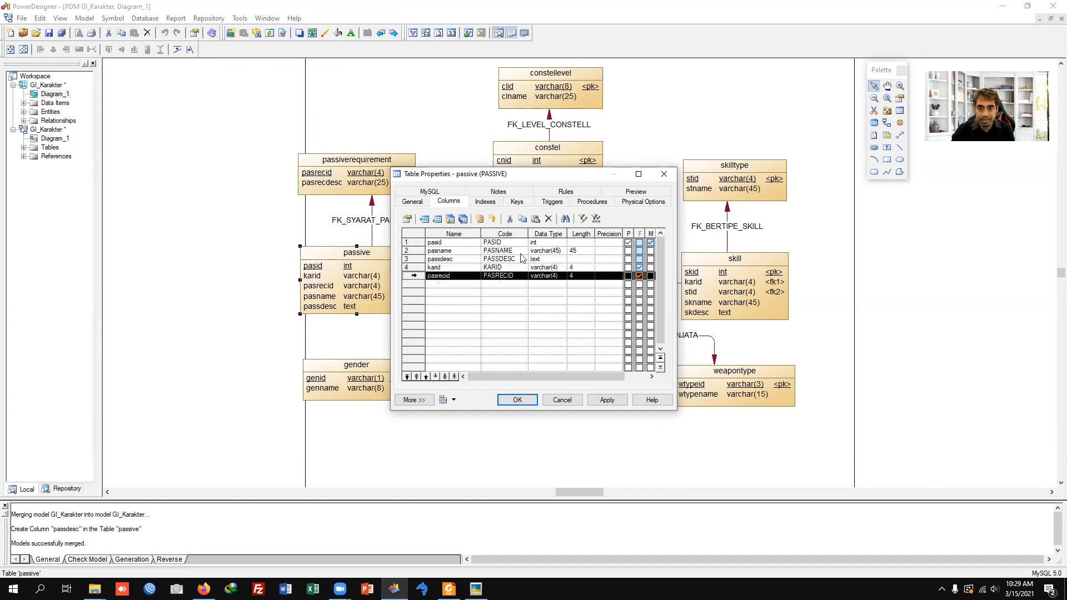
left_click(524, 400)
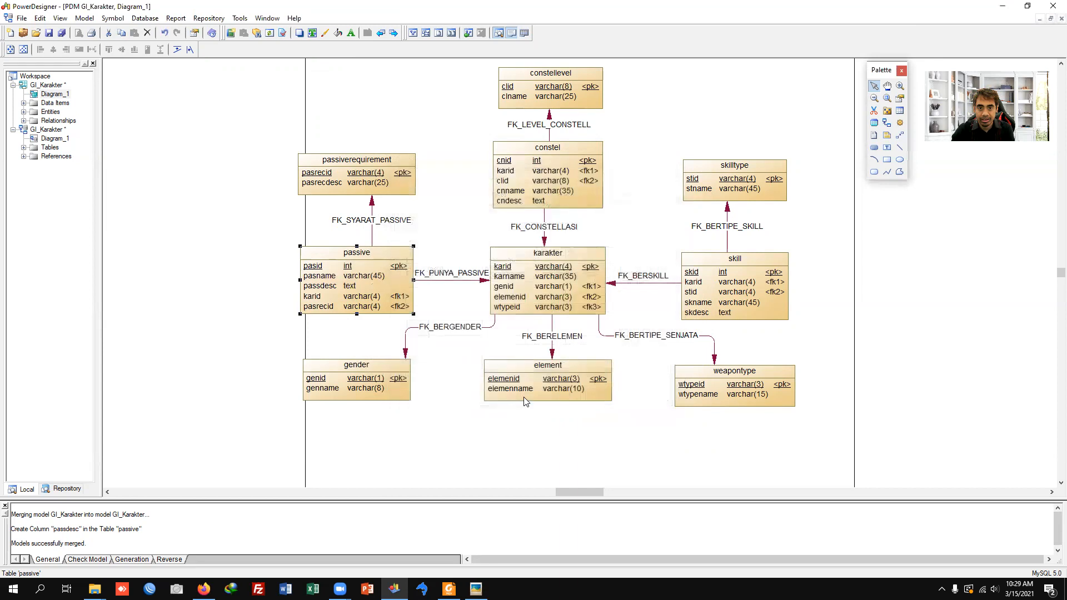
Step: Reorder the constel table's columns so that the foreign keys karid and clid come last, after cndesc
double_click(547, 179)
left_click(448, 202)
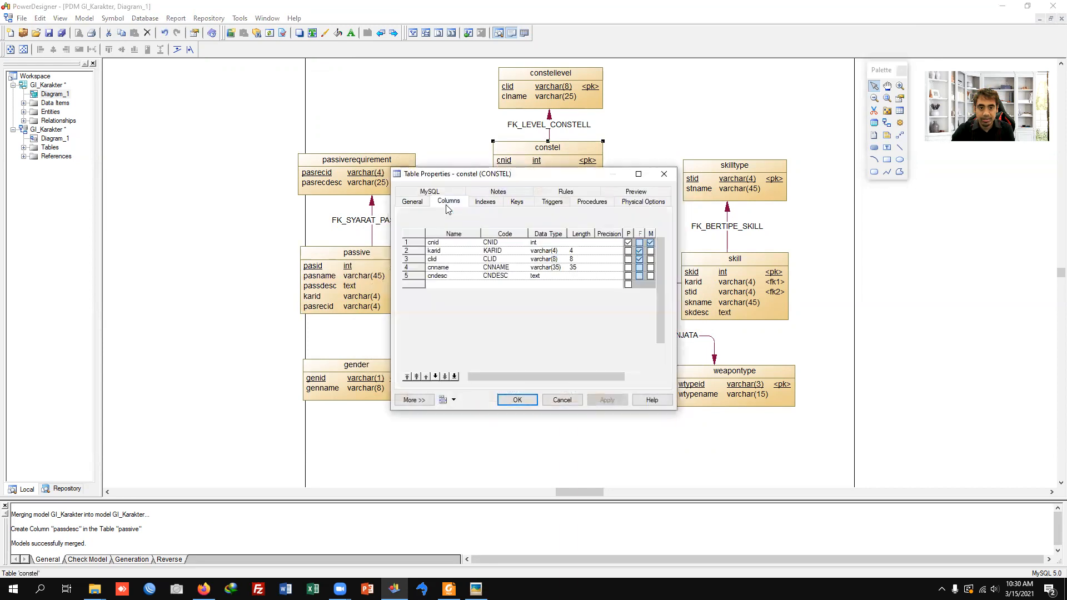
left_click(418, 251)
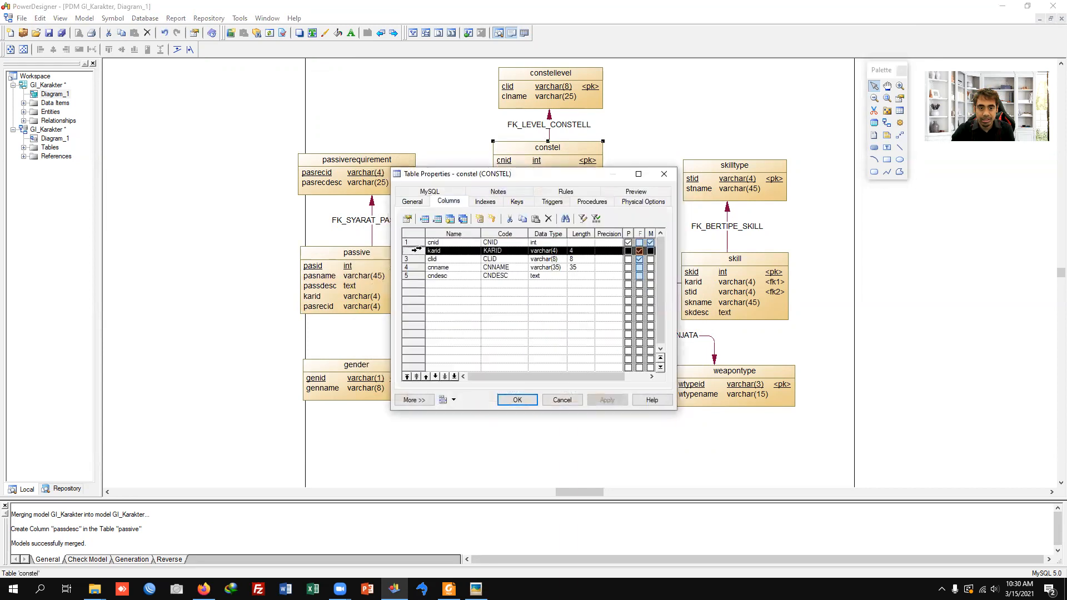
left_click(435, 377)
left_click(436, 377)
left_click(436, 377)
left_click(415, 251)
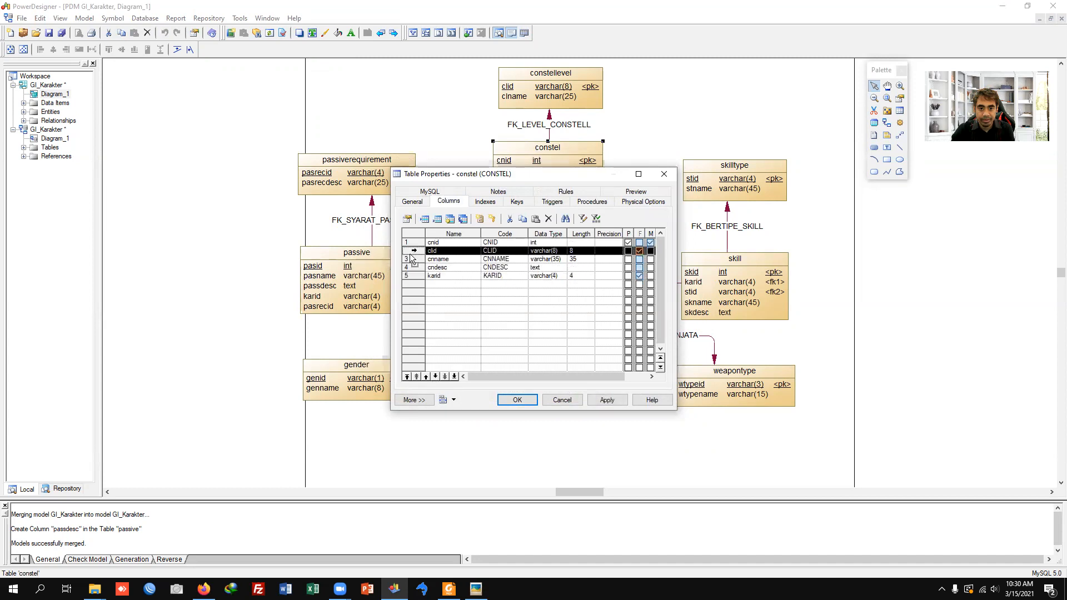
left_click(436, 377)
left_click(436, 377)
left_click(436, 377)
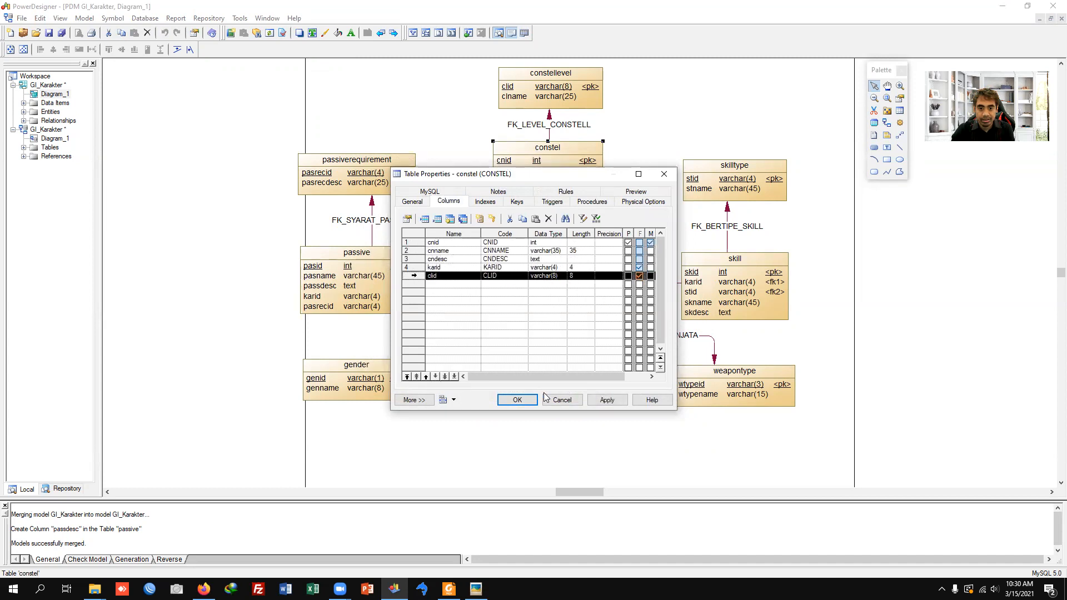
left_click(516, 400)
Step: Reorder the skill table's columns so that skname and skdesc come directly after skid, before the foreign keys karid and stid
double_click(740, 299)
left_click(448, 201)
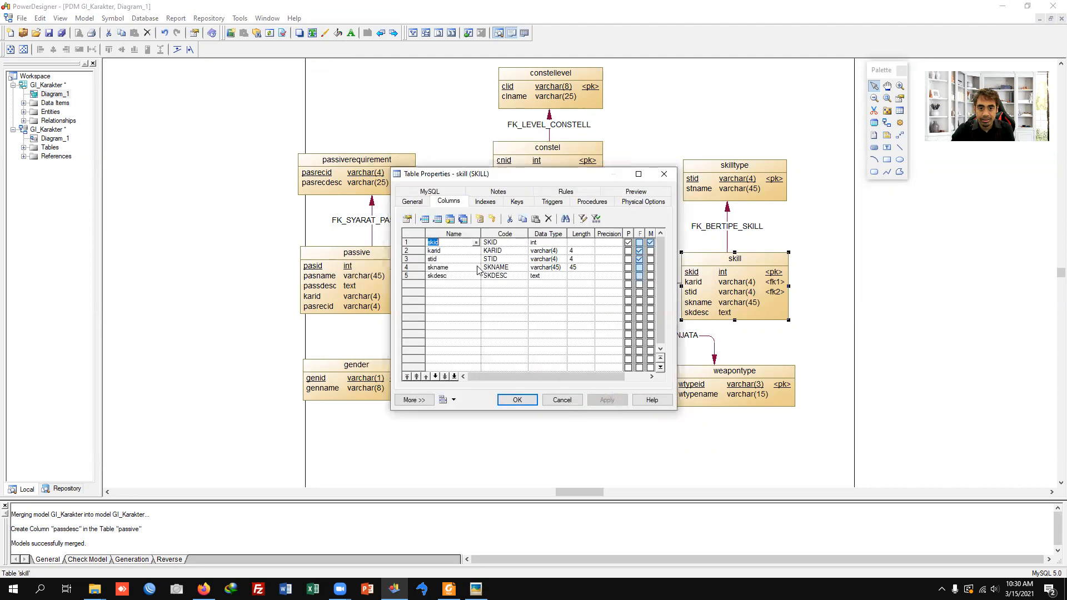
left_click(409, 268)
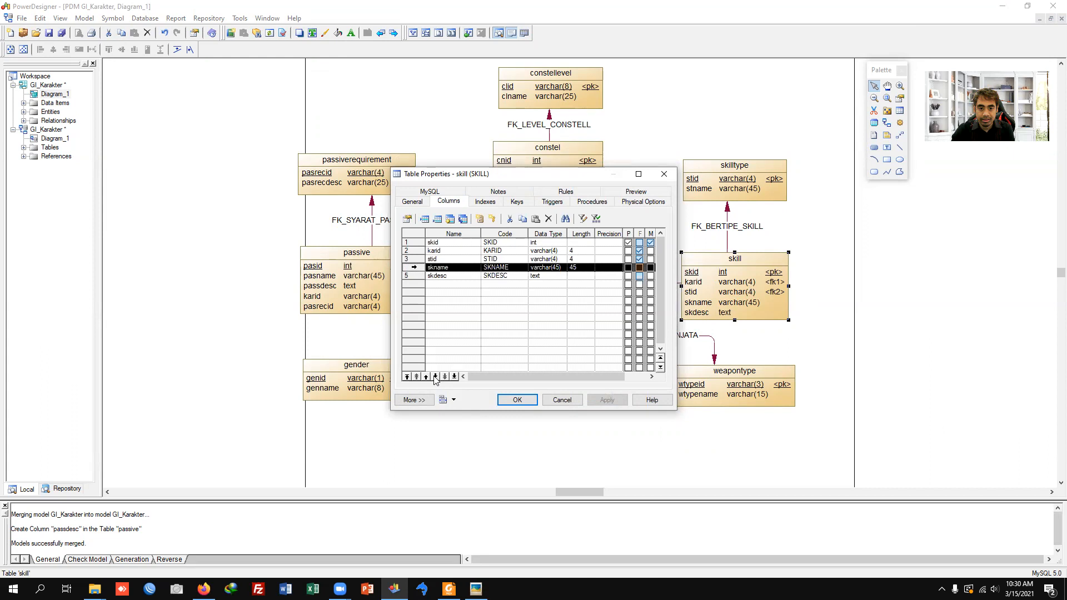
left_click(426, 377)
left_click(426, 377)
left_click(410, 275)
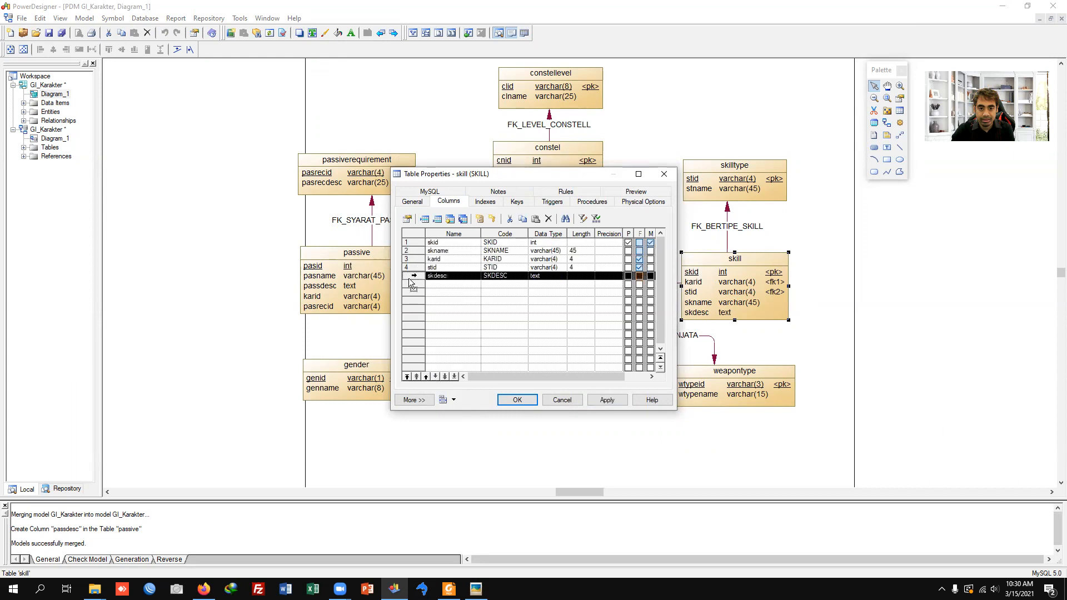
left_click(426, 377)
left_click(427, 376)
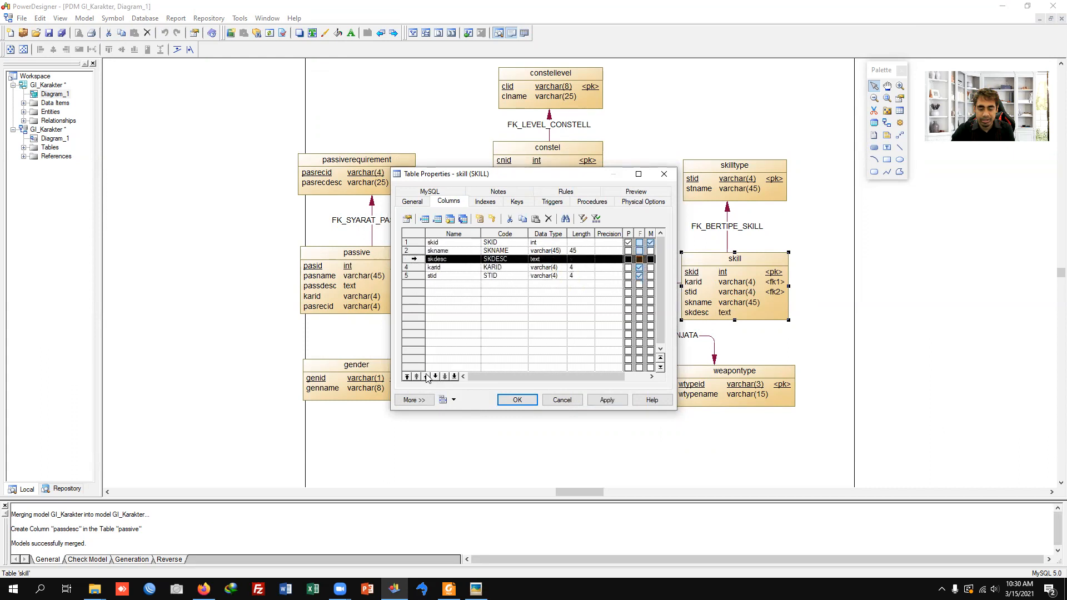
left_click(517, 399)
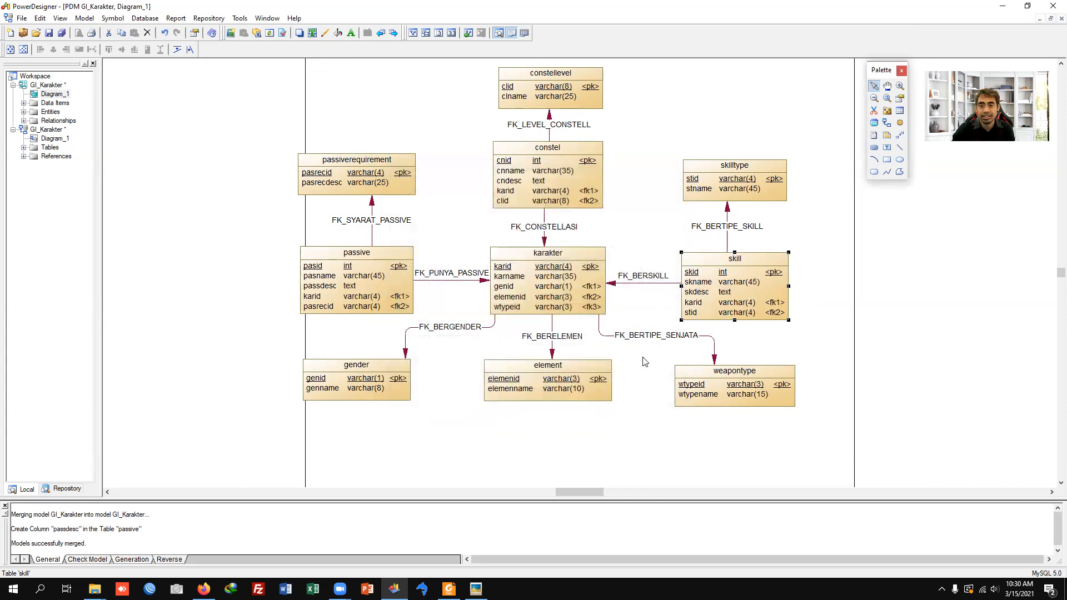
left_click(636, 236)
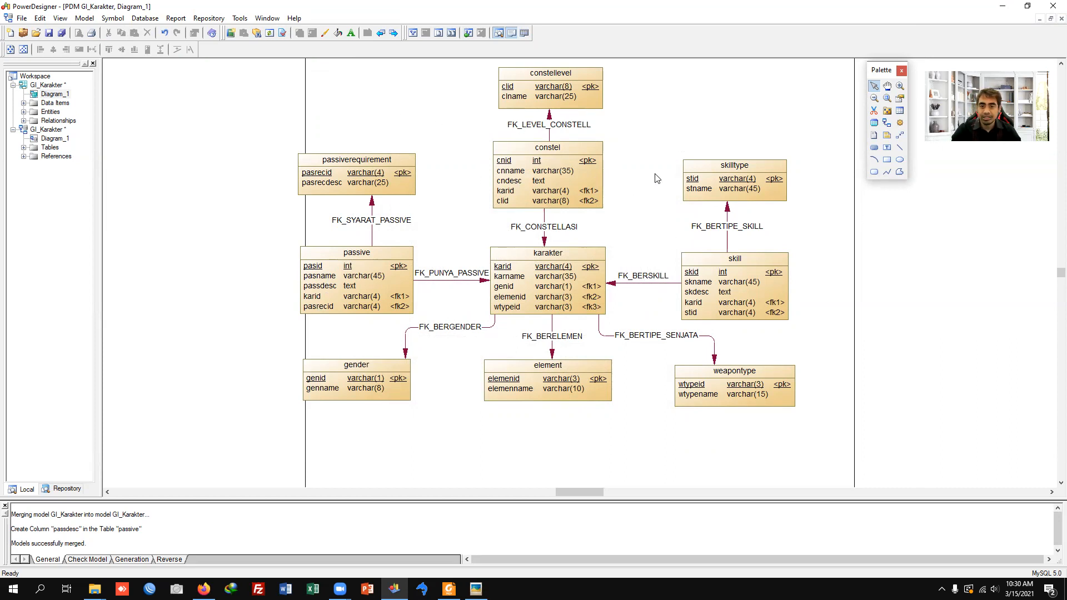
Step: Set up database generation with indexes and foreign keys excluded, and preview the SQL script
left_click(146, 19)
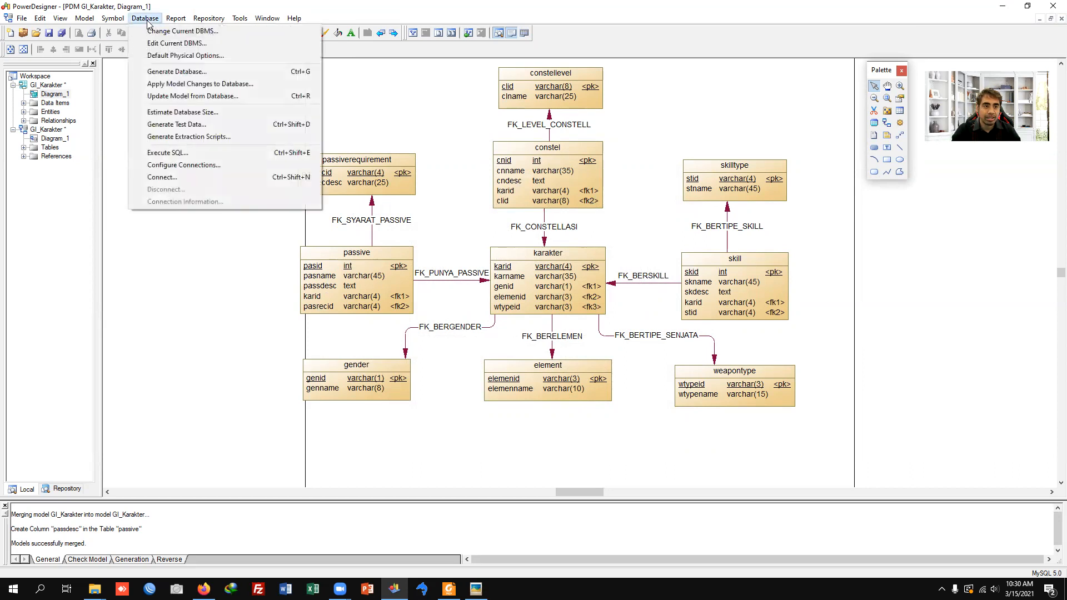
left_click(215, 71)
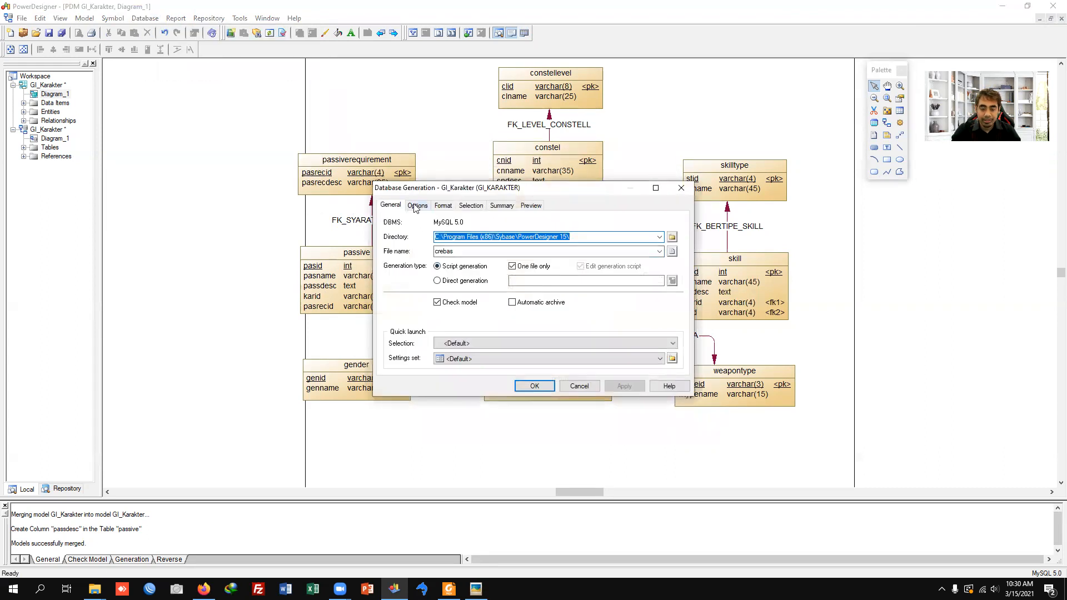
left_click(417, 206)
left_click(412, 280)
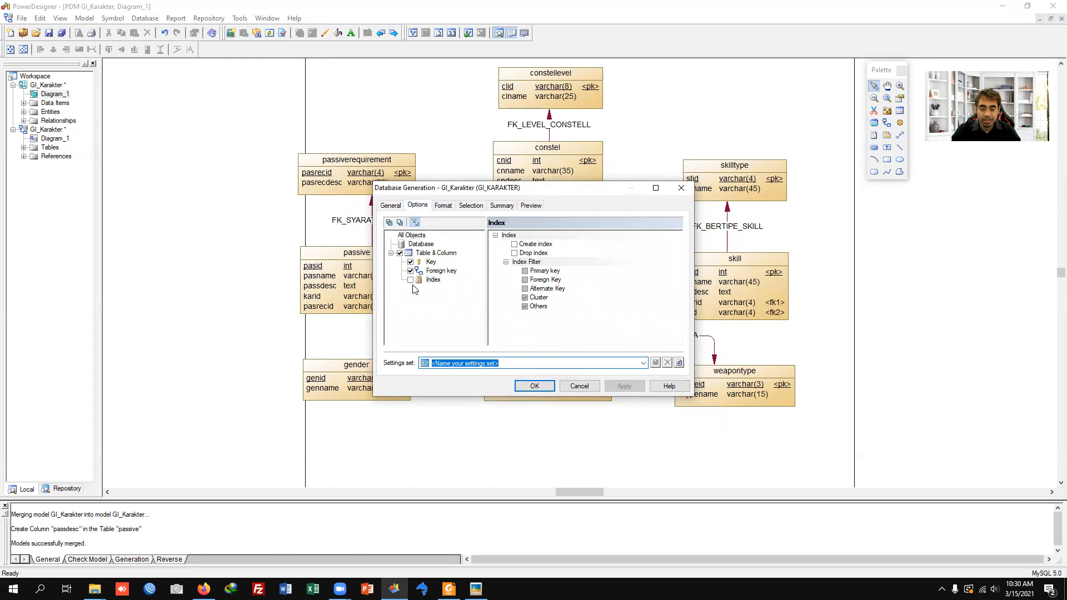
left_click(411, 272)
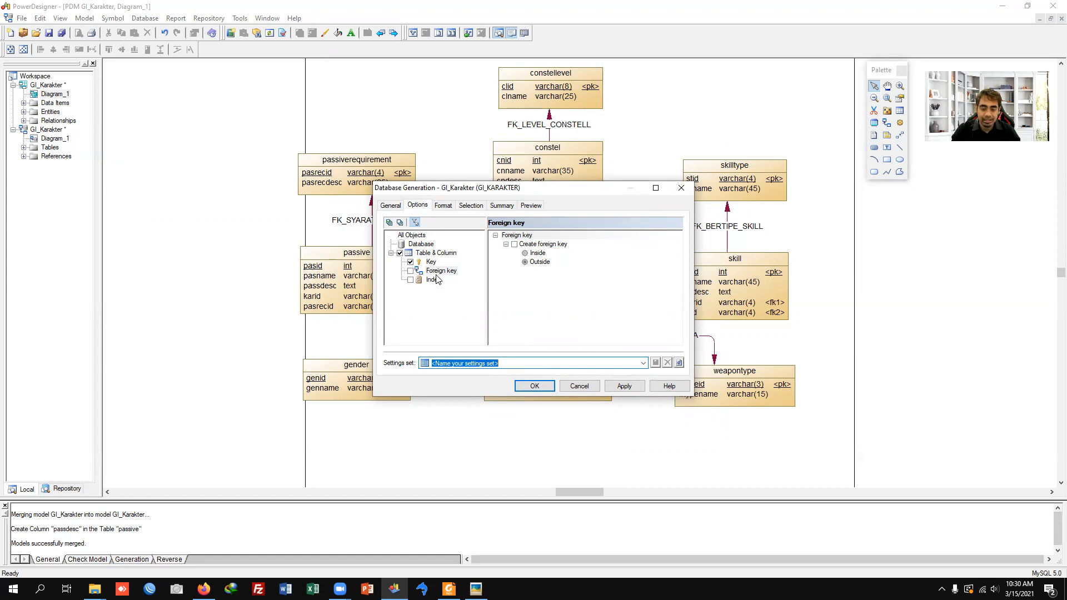
left_click(532, 206)
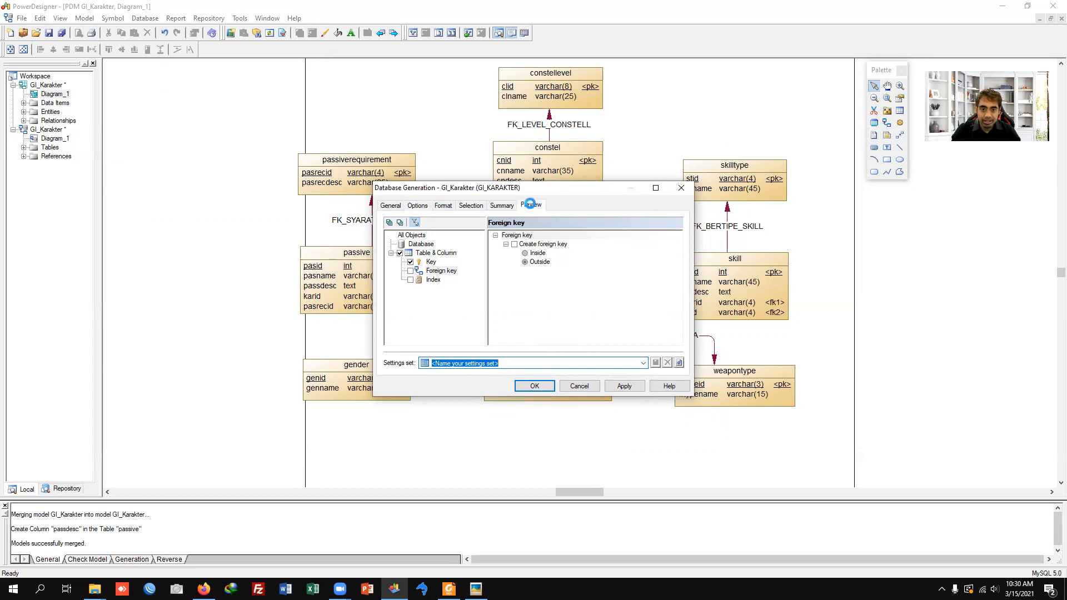
scroll(557, 301, "down", 15)
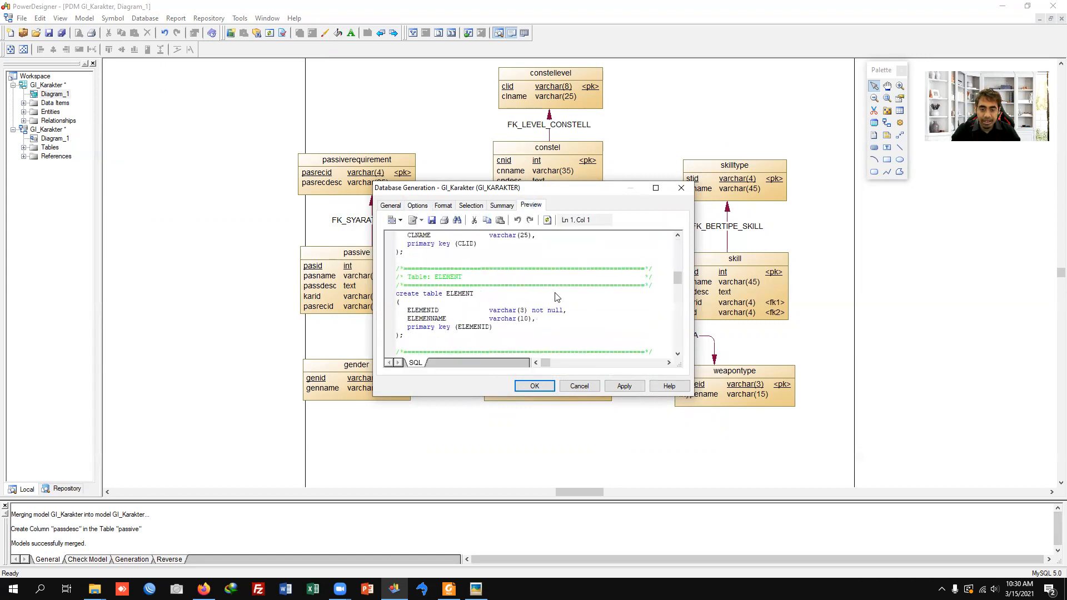
scroll(555, 295, "up", 12)
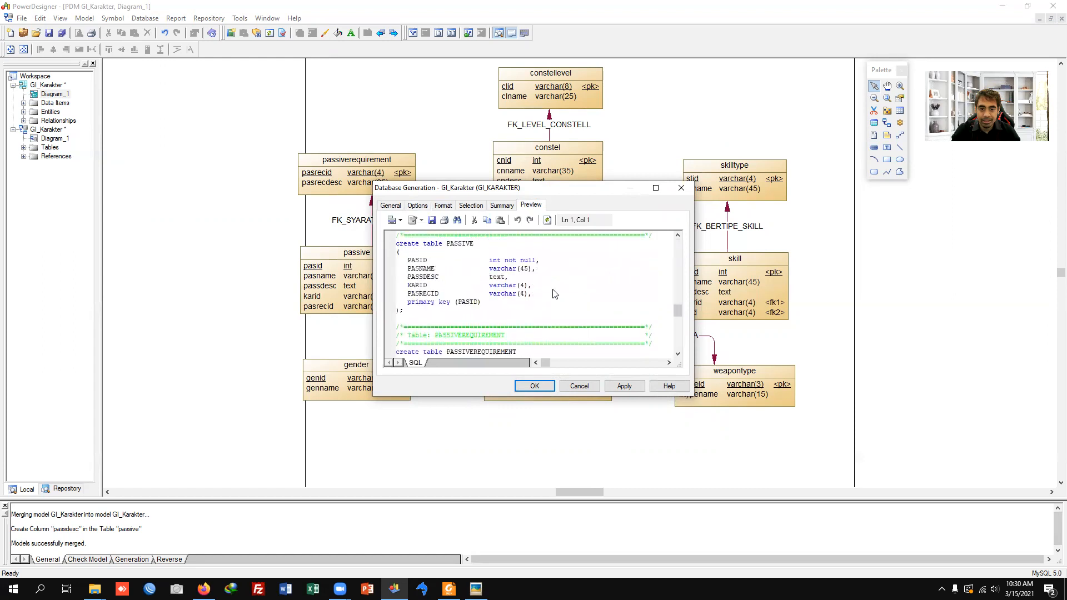
Step: Set the generation script's output directory to D:\zlatihan\ and its file name to crebas1
left_click(391, 206)
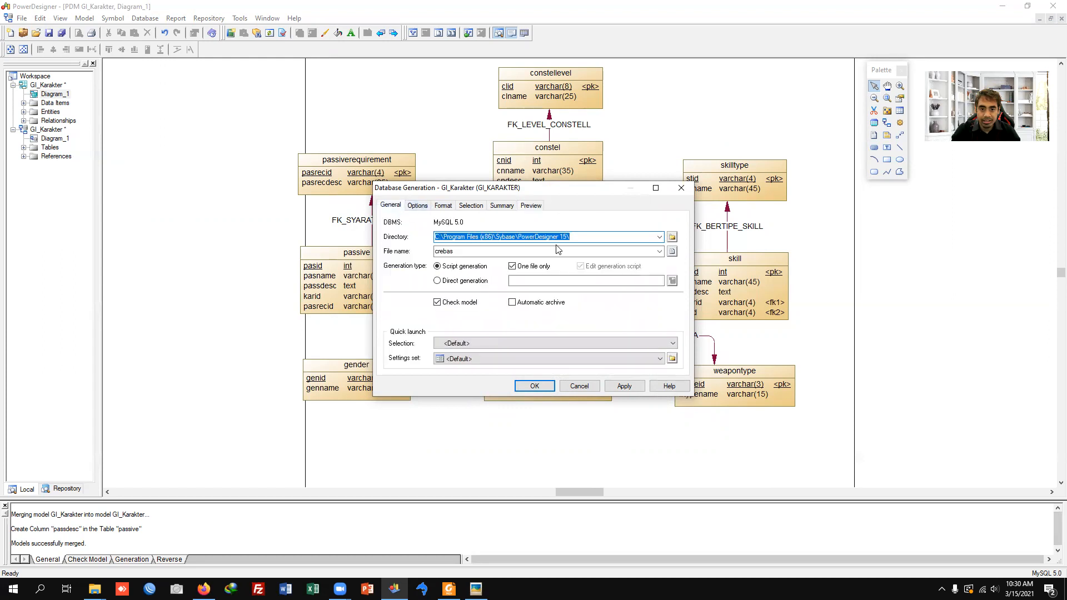
left_click(672, 237)
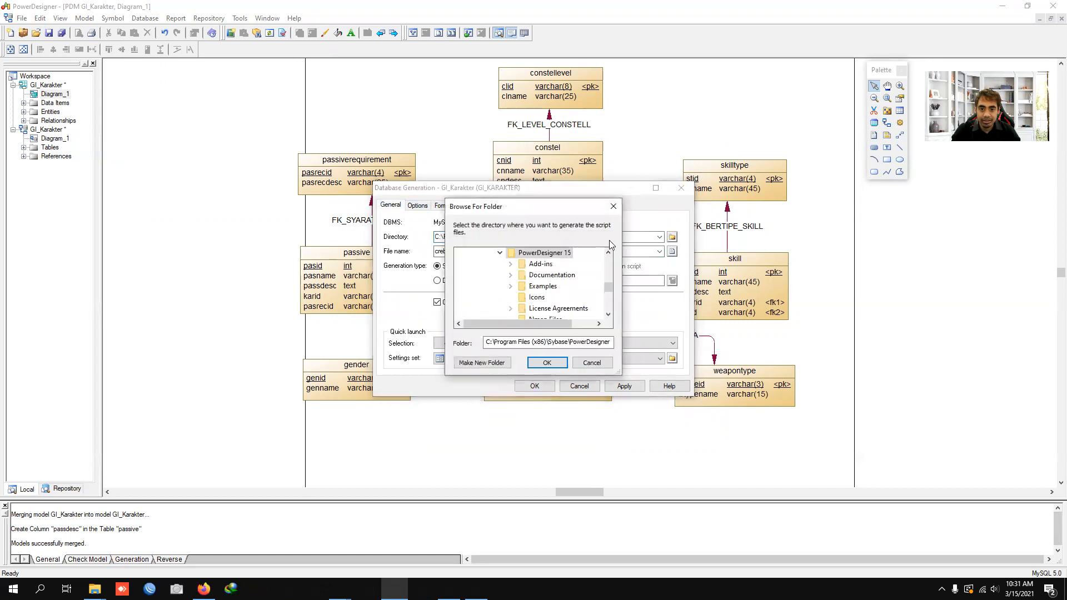
left_click_drag(611, 286, 609, 312)
left_click(470, 264)
scroll(489, 278, "down", 6)
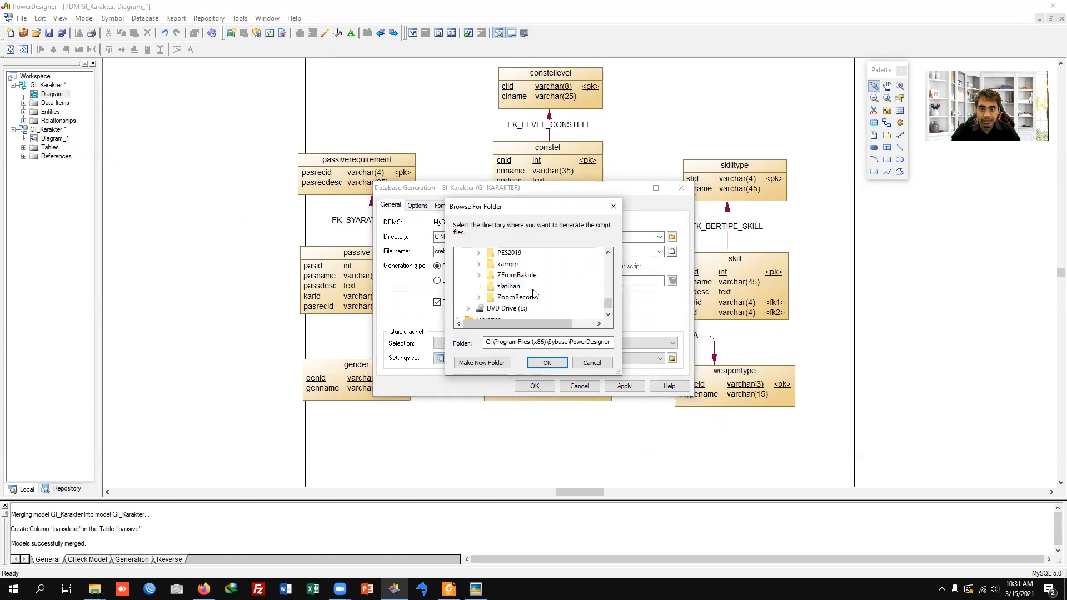
left_click(509, 286)
left_click(547, 363)
double_click(469, 252)
left_click(519, 252)
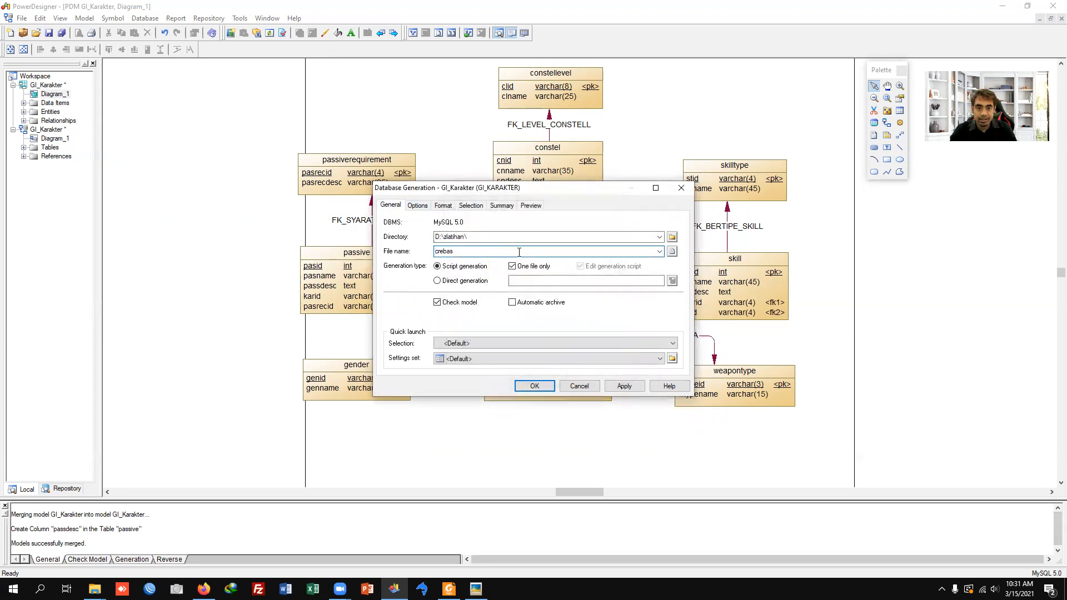
type("1")
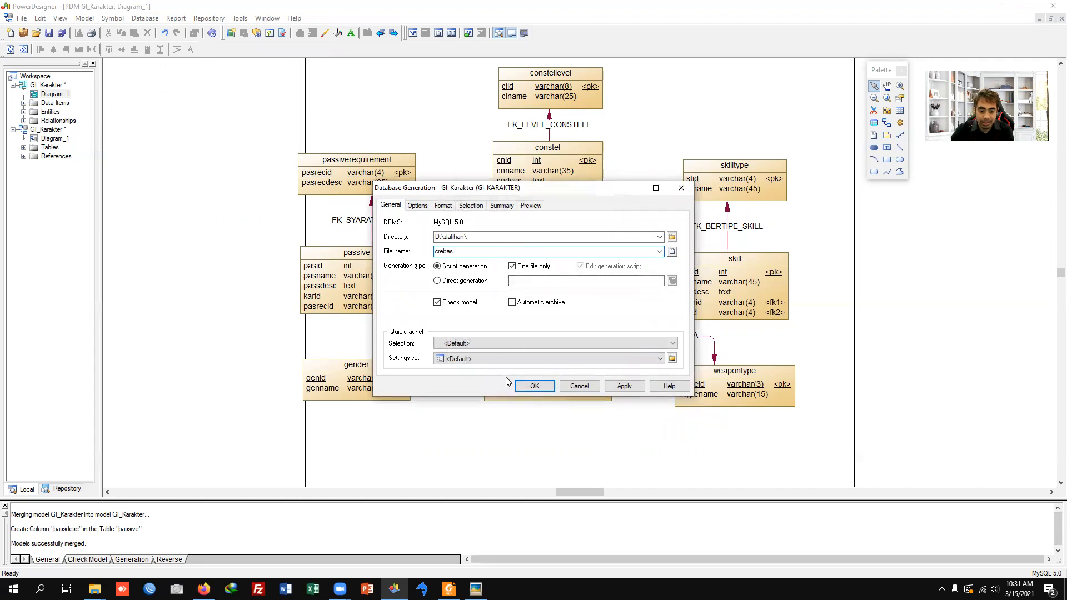
key("Return")
Step: Open D:\zlatihan in File Explorer and permanently delete anggota1.csv, Book1.csv and Book2.xls
key("super+e")
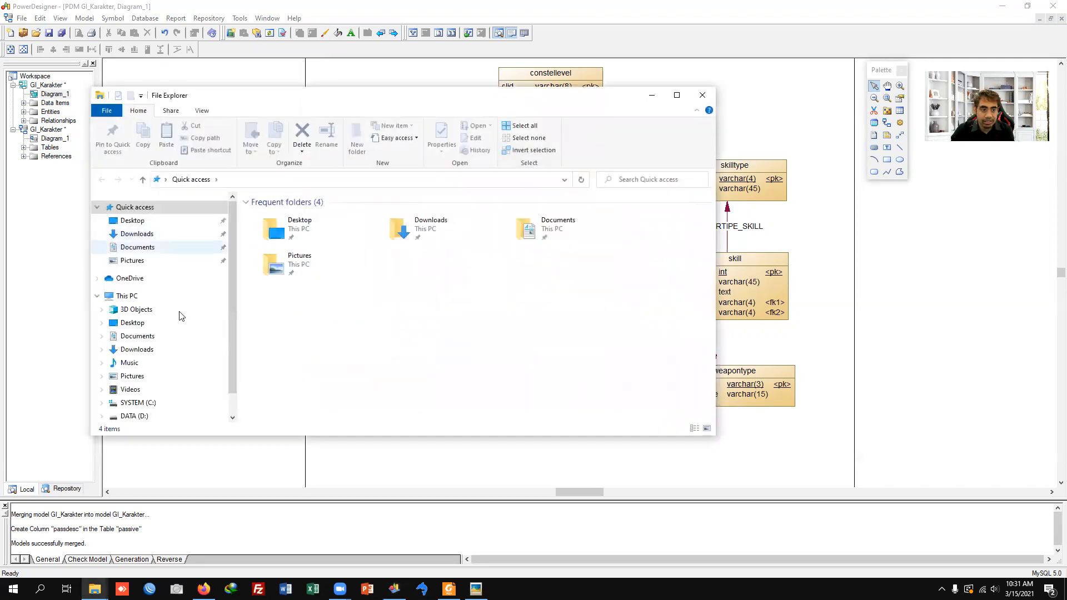
scroll(118, 395, "down", 1)
left_click(129, 395)
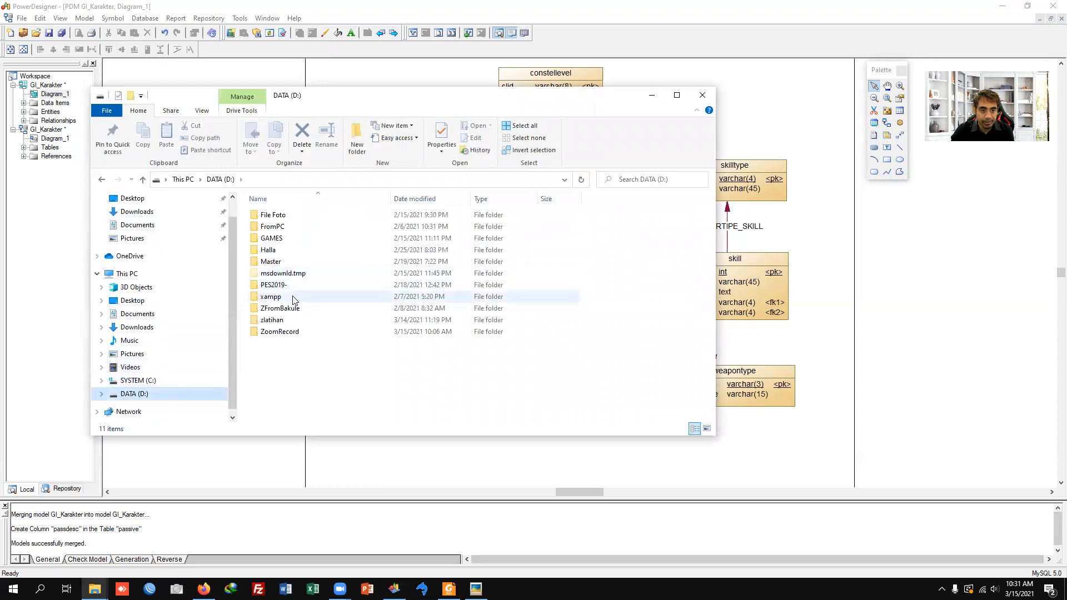
double_click(273, 321)
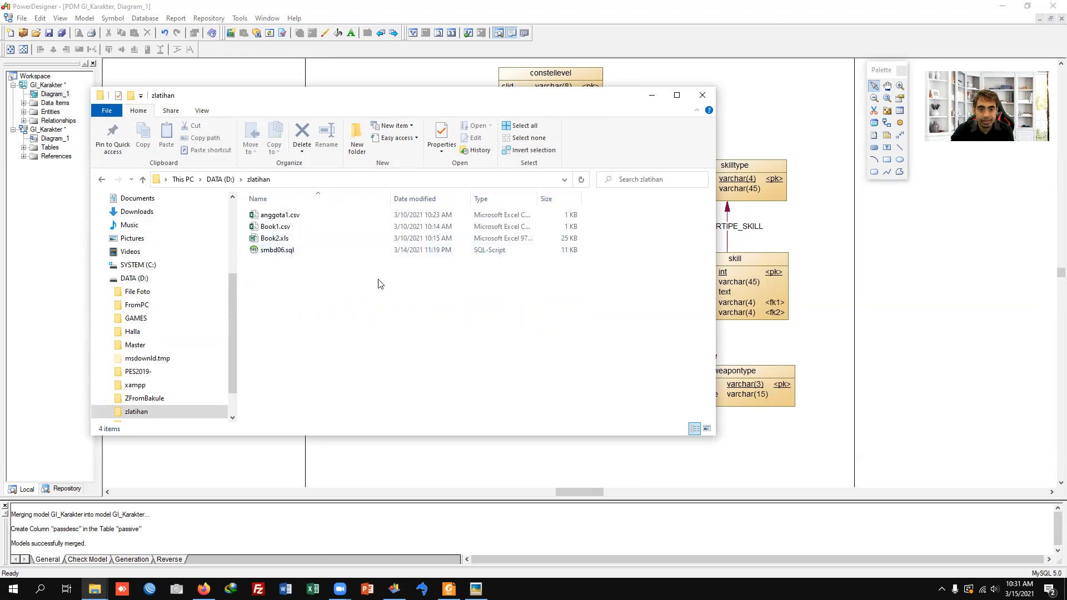
left_click(312, 240)
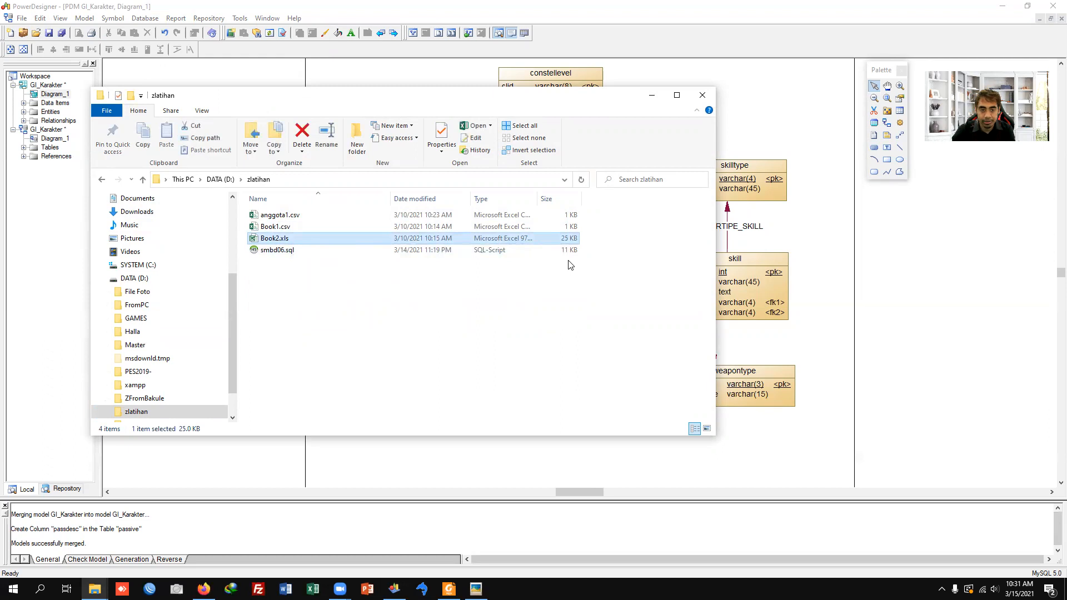
key("shift+Up")
key("shift+Up")
key("shift+Delete")
key("Return")
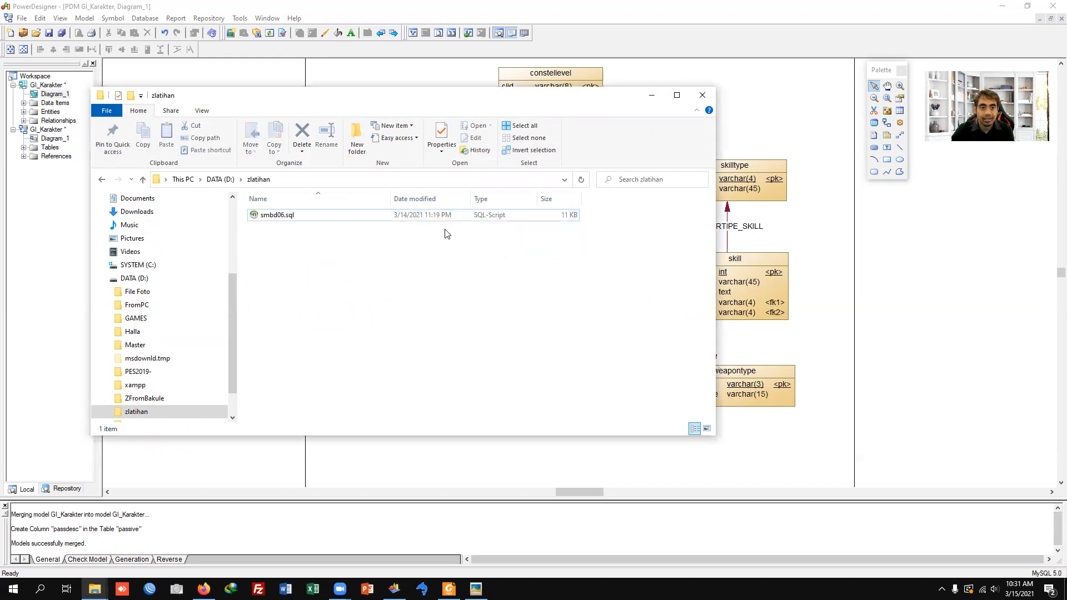
Step: Return to PowerDesigner and generate the crebas1 database script with the configured settings
left_click(824, 342)
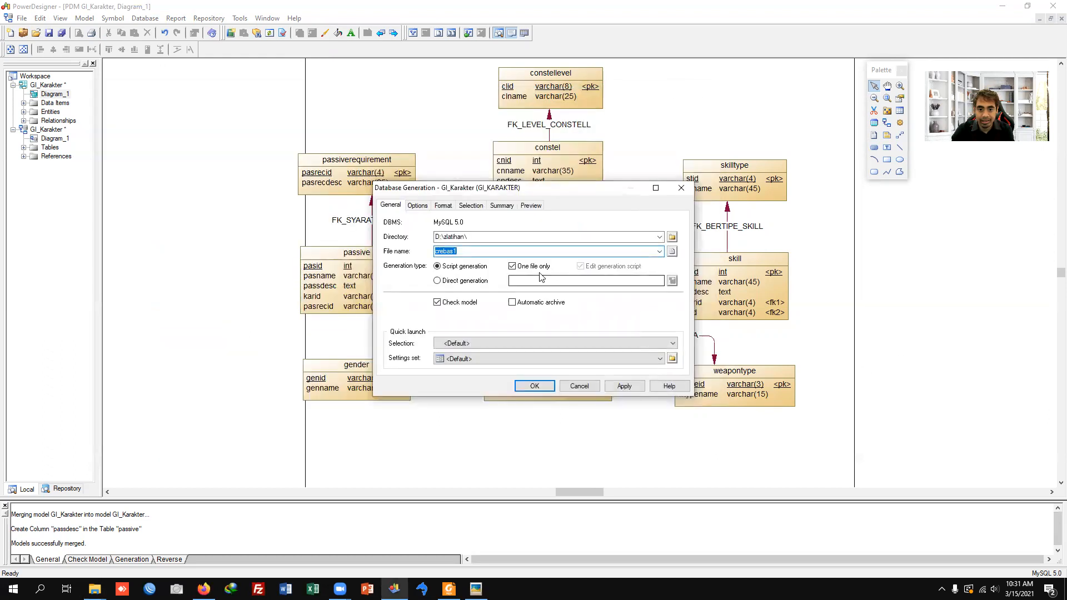
left_click(534, 387)
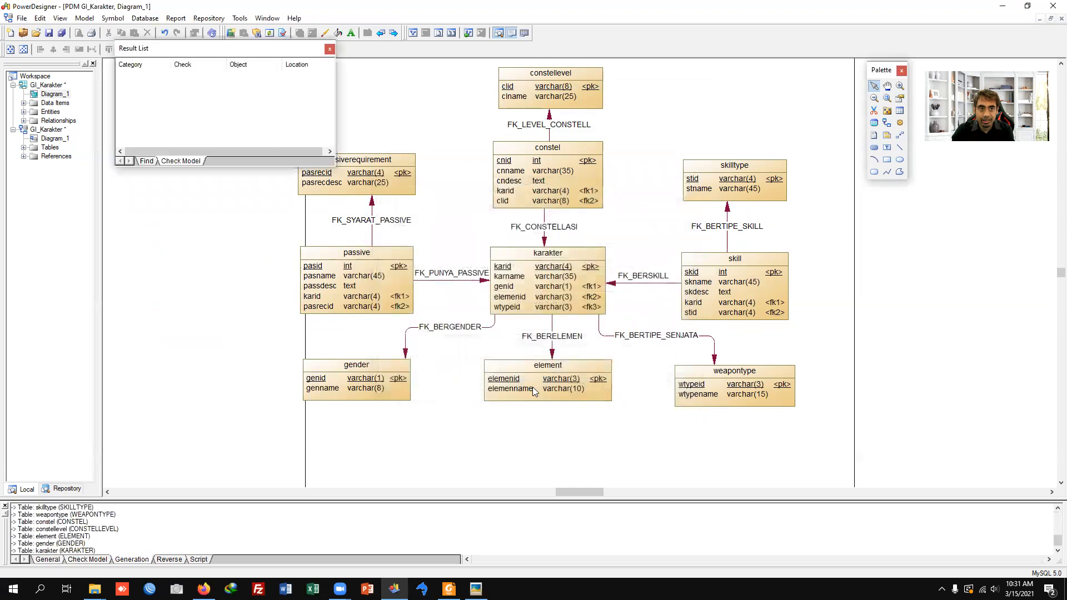
left_click(628, 364)
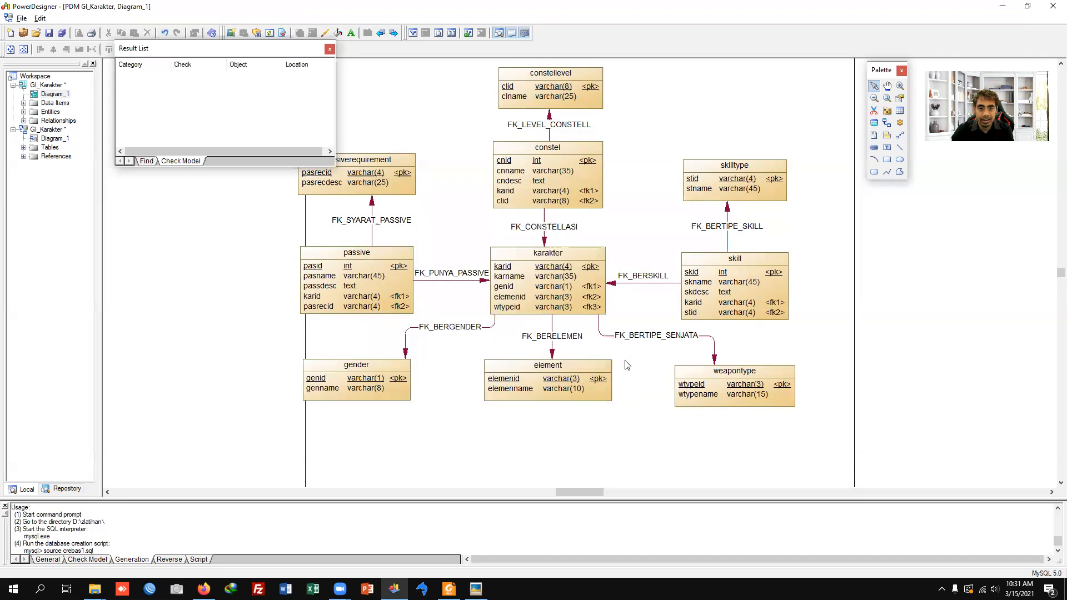
Step: Open crebas1.sql from the zlatihan folder in Notepad, review its create table statements and close it
key("alt+Tab")
right_click(289, 215)
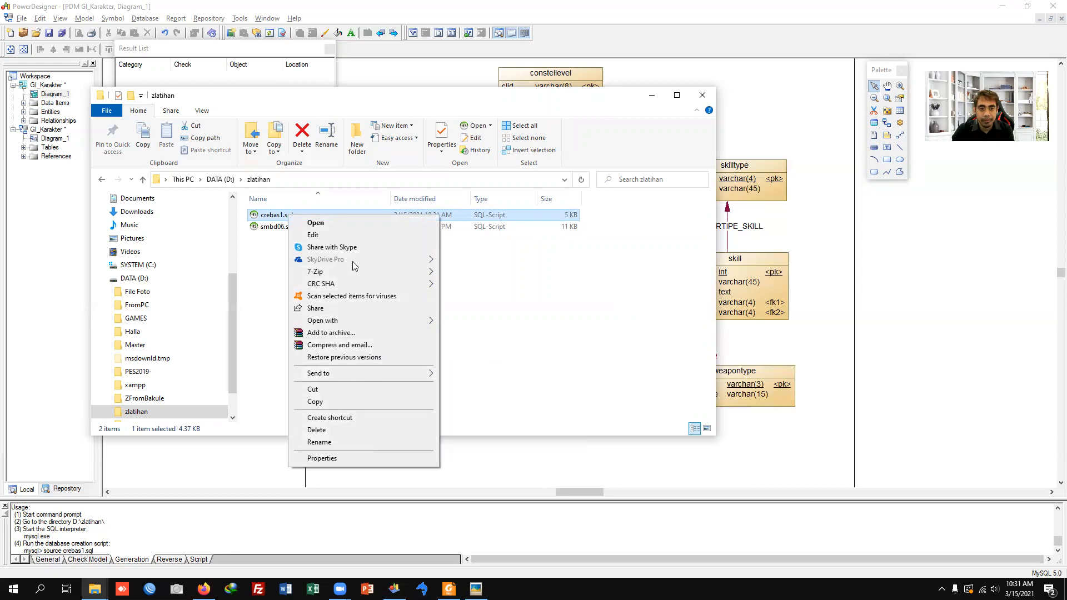
left_click(344, 235)
scroll(649, 293, "down", 2)
scroll(650, 293, "down", 20)
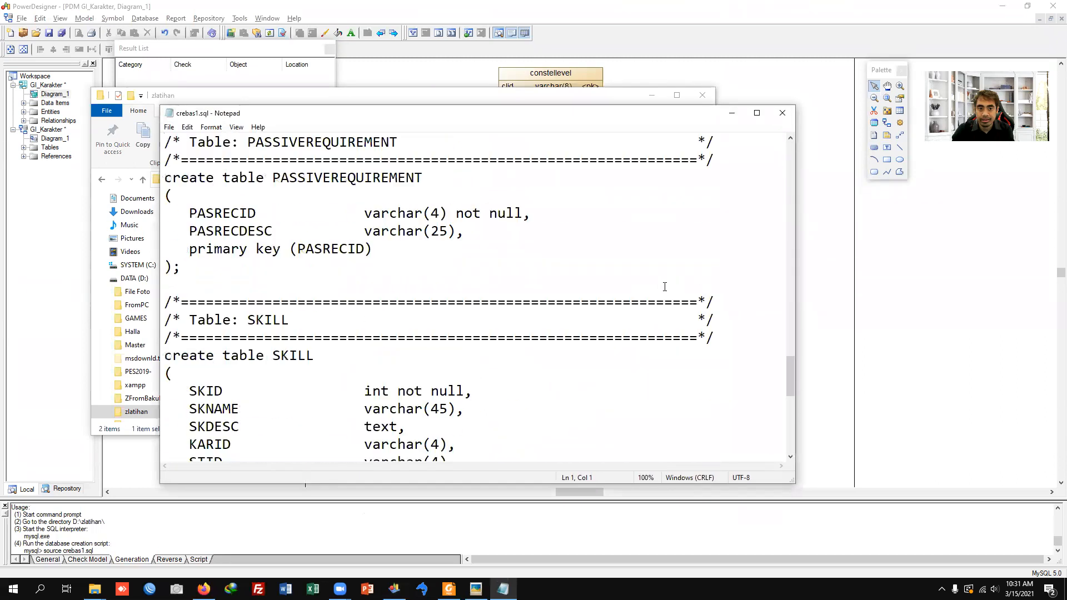
left_click(782, 113)
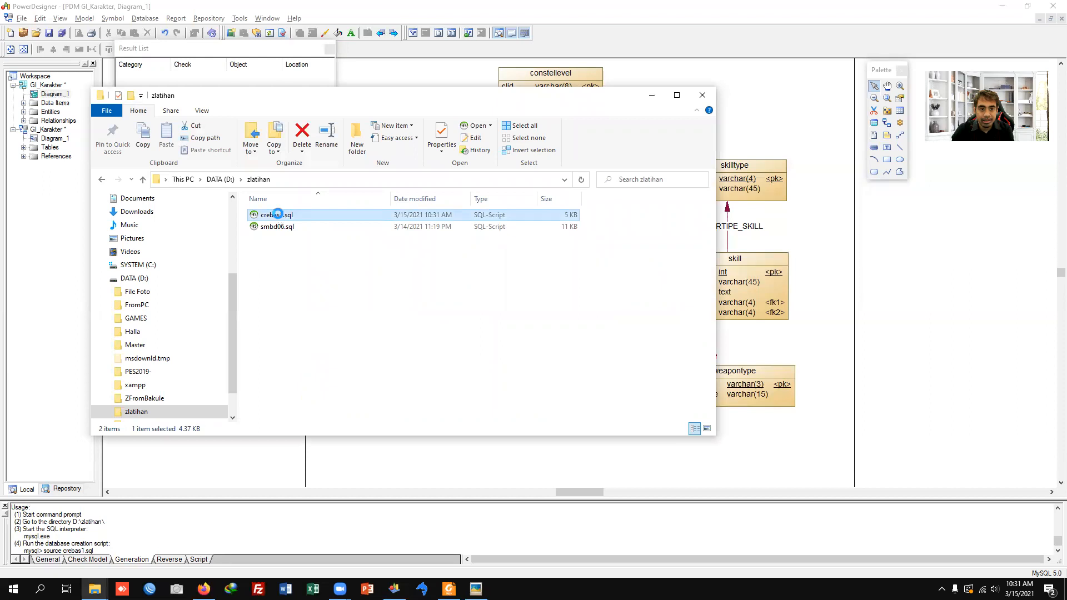
Step: Reopen crebas1.sql for editing and add auto_increment to the CNID column of the CONSTEL table
right_click(278, 214)
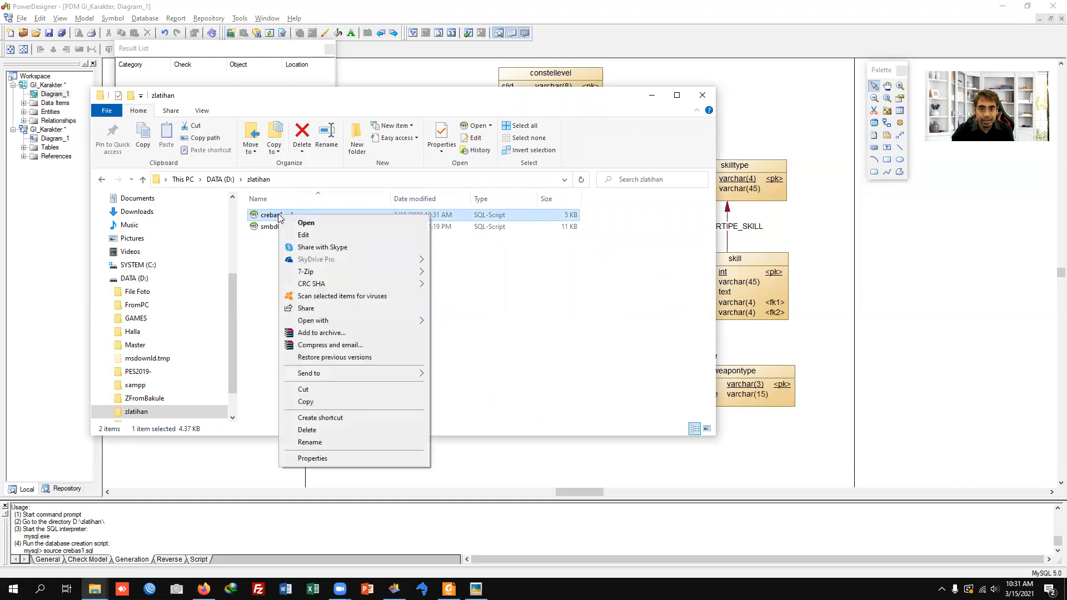
left_click(304, 235)
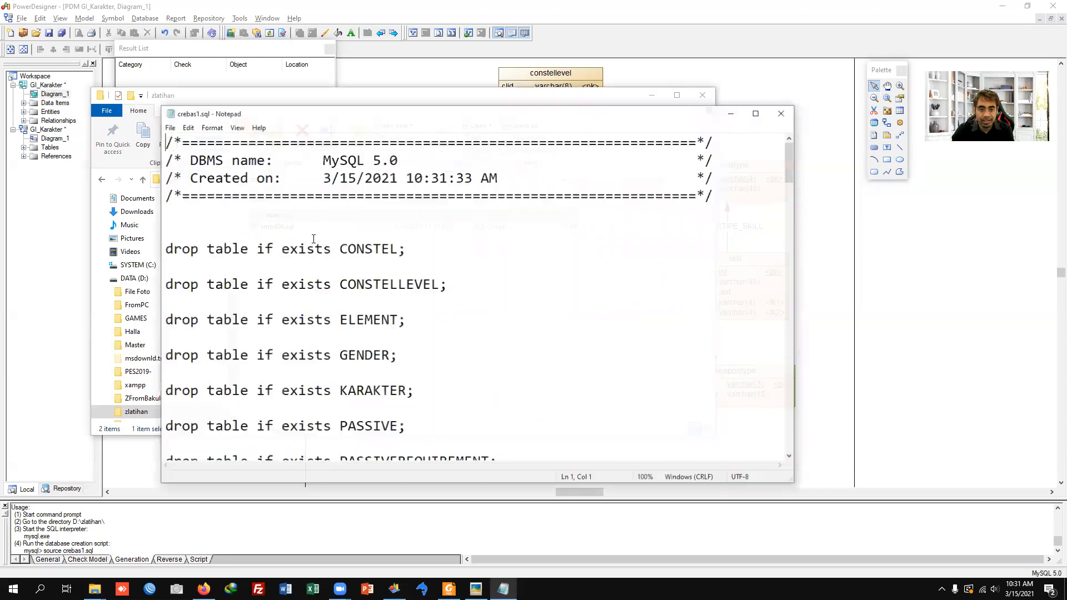
scroll(488, 258, "down", 8)
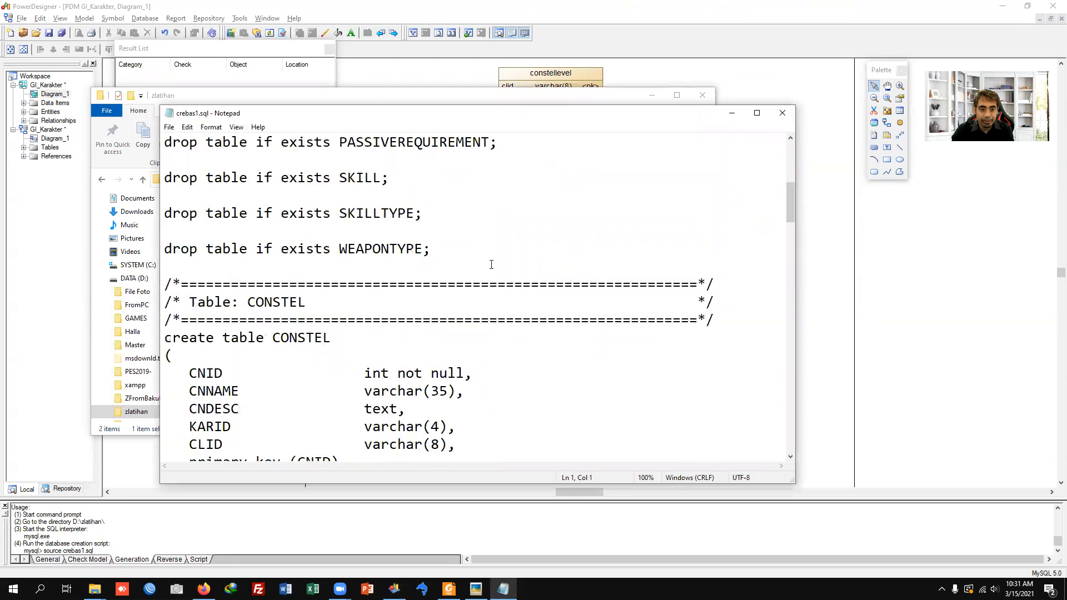
type("auto_increment")
Step: Copy auto_increment from the CNID column definition and append it to the PASID column of the PASSIVE table
key("shift+Left")
key("shift+Left")
key("shift+Left")
key("shift+Left")
key("shift+Left")
key("shift+Left")
key("shift+Left")
key("shift+Left")
key("shift+Left")
key("shift+Left")
key("shift+Left")
key("shift+Left")
key("shift+Left")
key("shift+Left")
key("shift+Left")
key("ctrl+c")
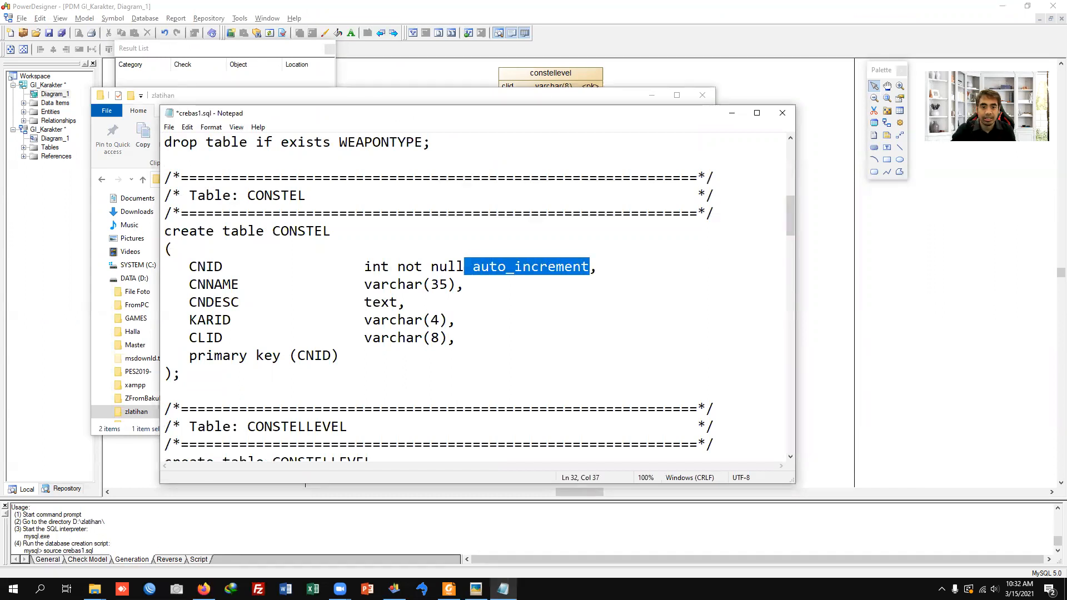
scroll(495, 272, "down", 6)
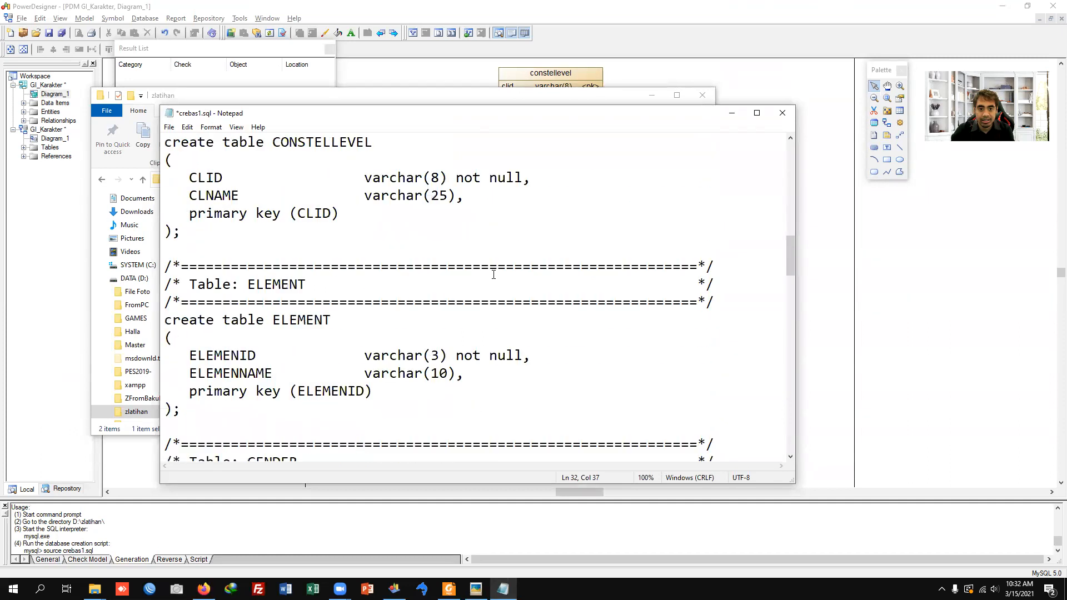
scroll(494, 274, "down", 12)
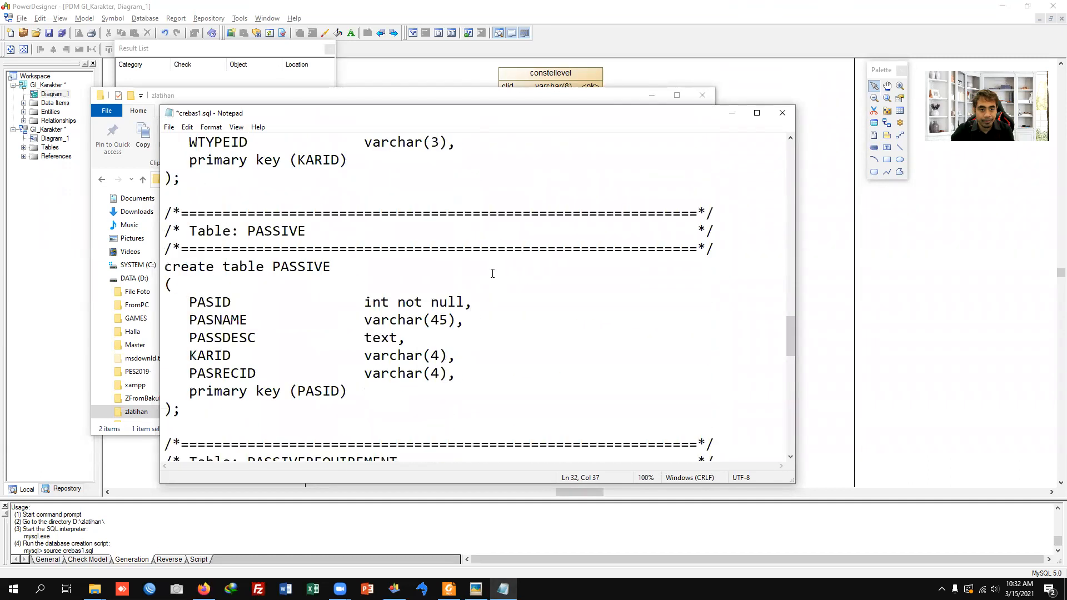
scroll(492, 273, "down", 1)
left_click(465, 246)
key("ctrl+v")
Step: Add auto_increment to the SKID column of the SKILL table, then save and close crebas1.sql
scroll(483, 309, "down", 4)
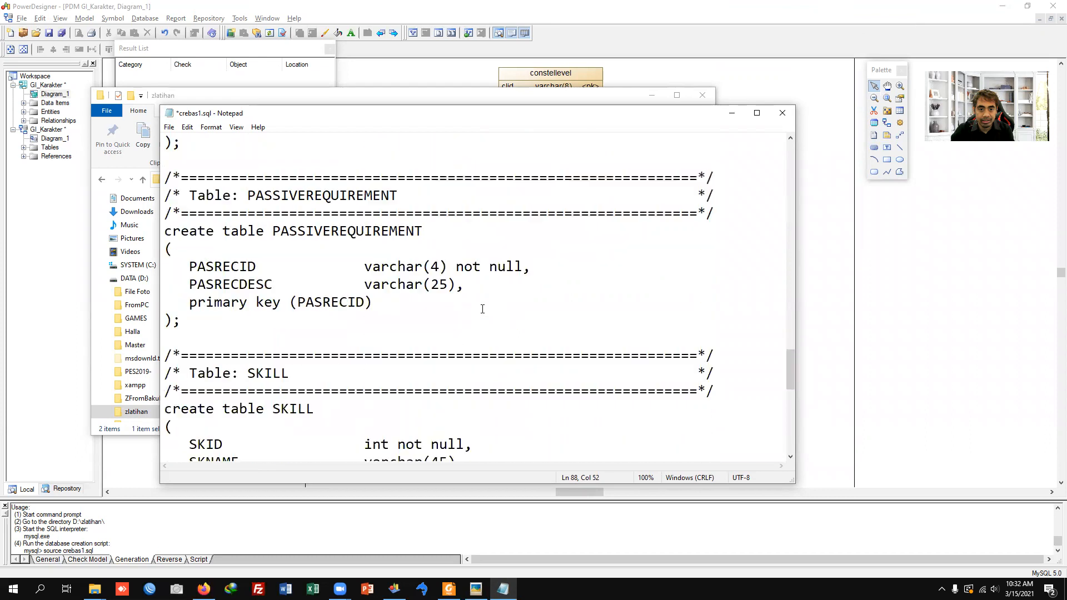
scroll(482, 309, "down", 3)
left_click(464, 284)
key("ctrl+v")
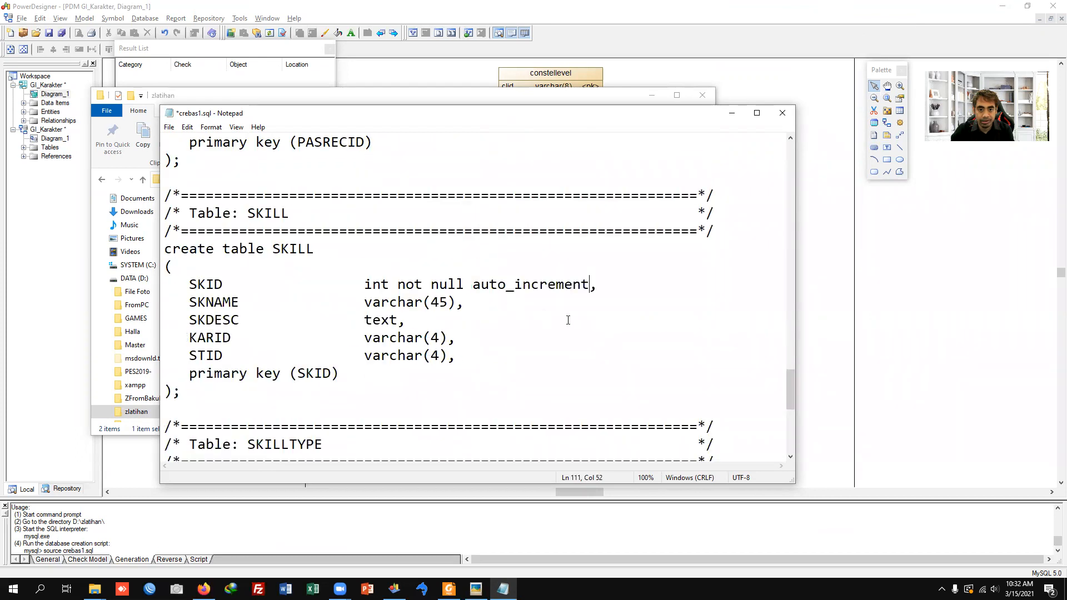
scroll(568, 319, "down", 6)
key("ctrl+s")
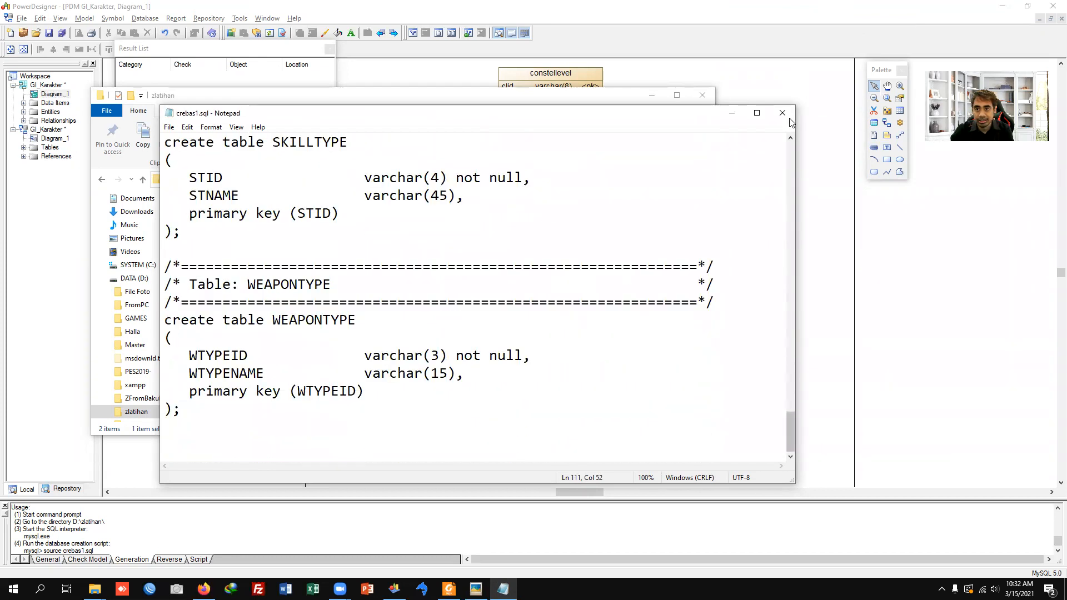
left_click(783, 113)
Step: Open the XAMPP Control Panel from the desktop, start the MySQL module and close the control panel window
key("super+d")
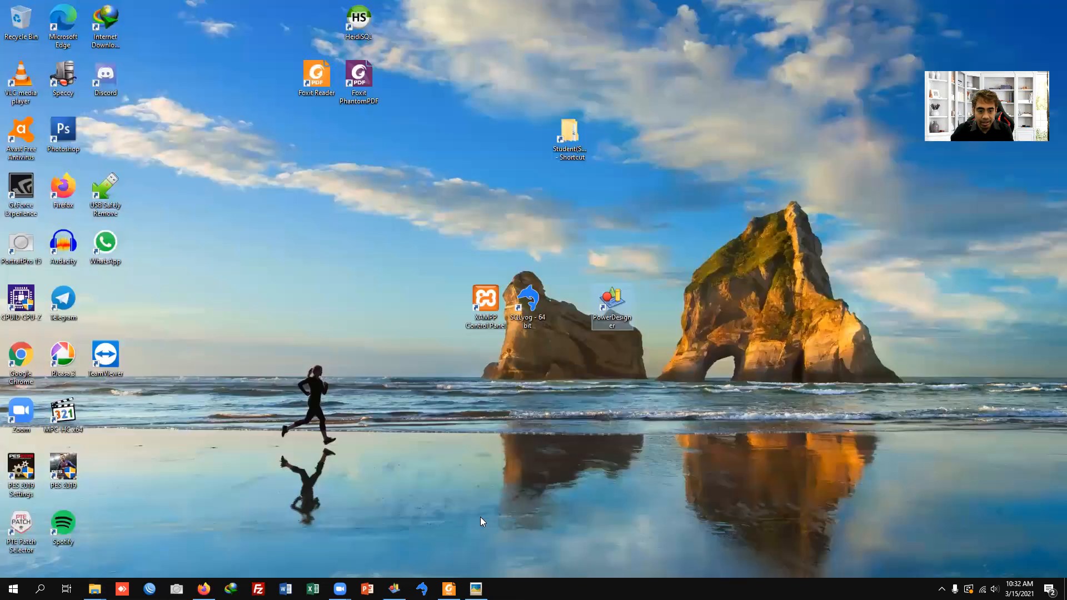
double_click(486, 300)
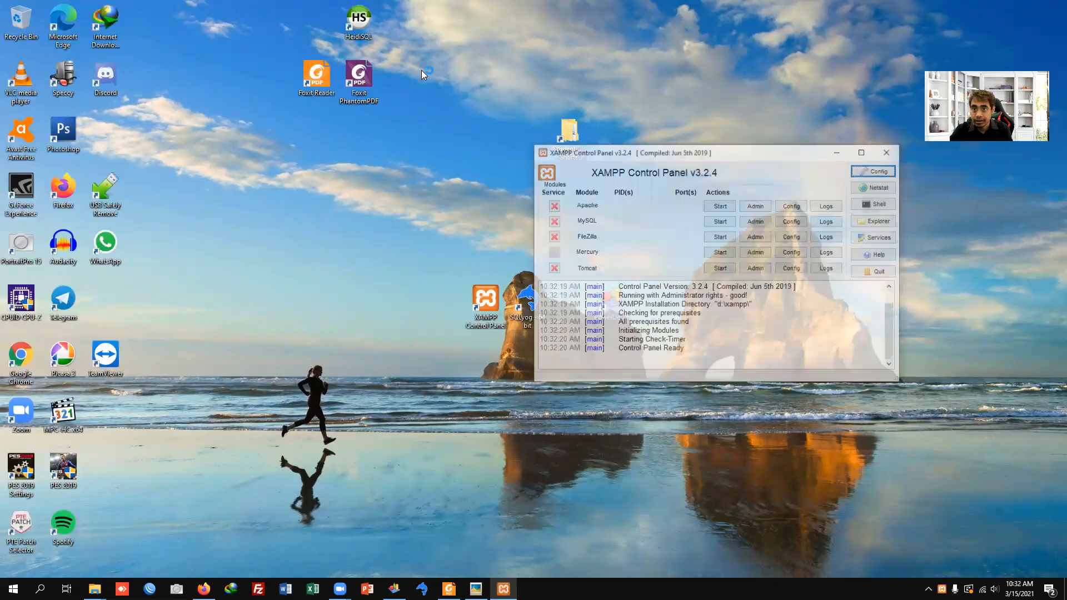
left_click(720, 221)
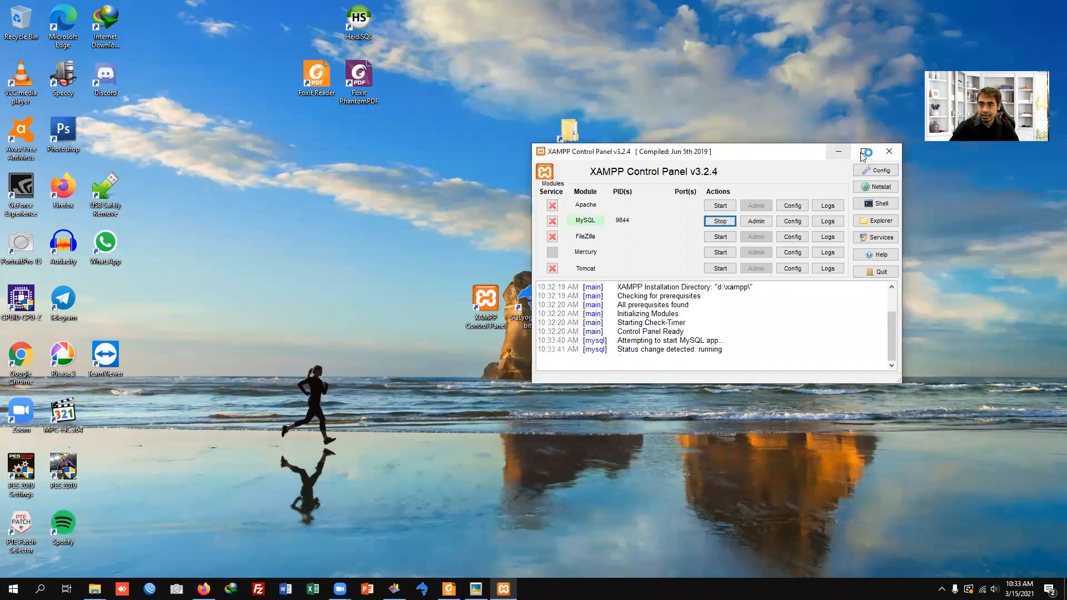
left_click(889, 151)
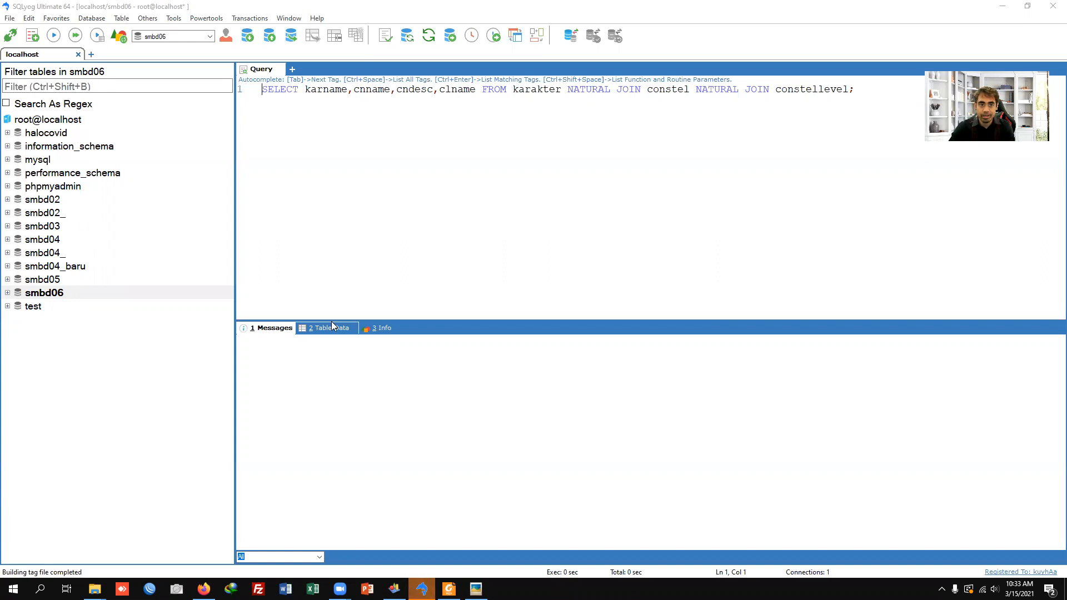
Step: Clear the existing SELECT query from the SQLyog query editor
left_click(816, 119)
key("ctrl+a")
key("Delete")
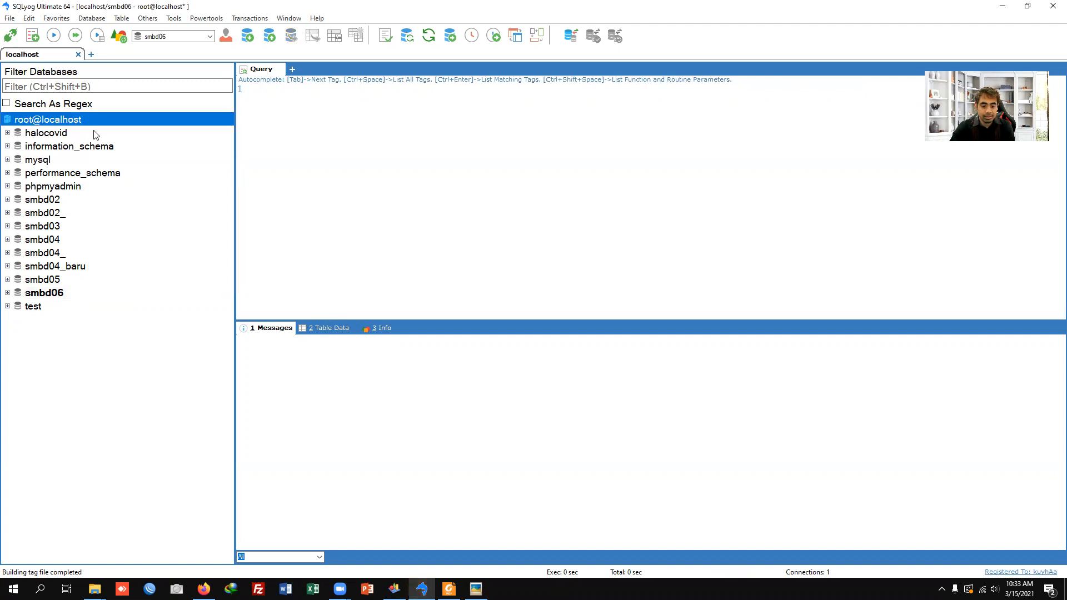
Step: Create a database named smbd06_ with the default charset and collation
key("ctrl+d")
type("smbd06_")
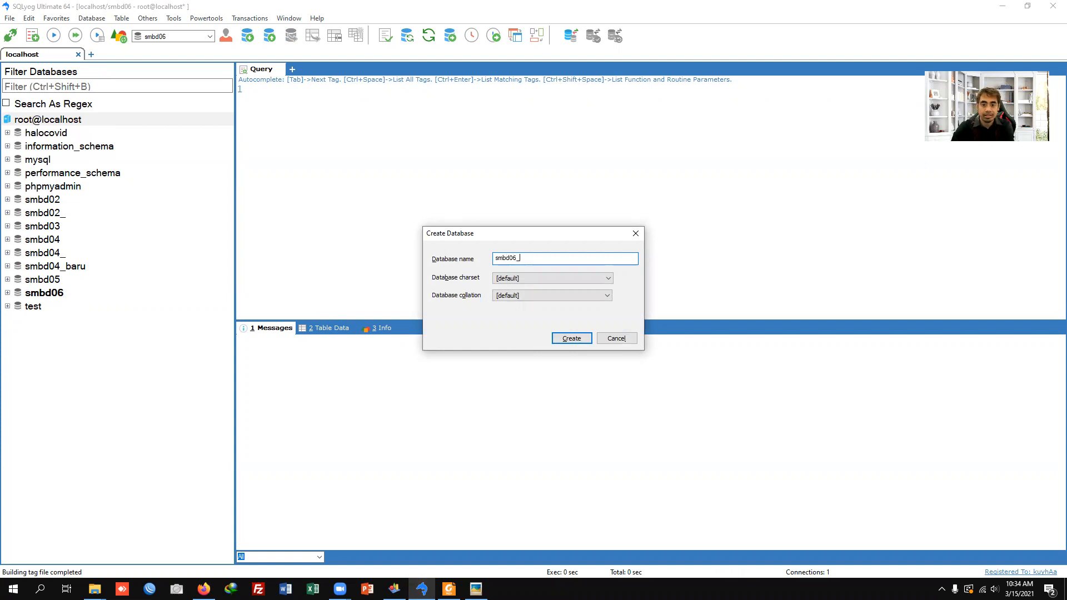
key("Return")
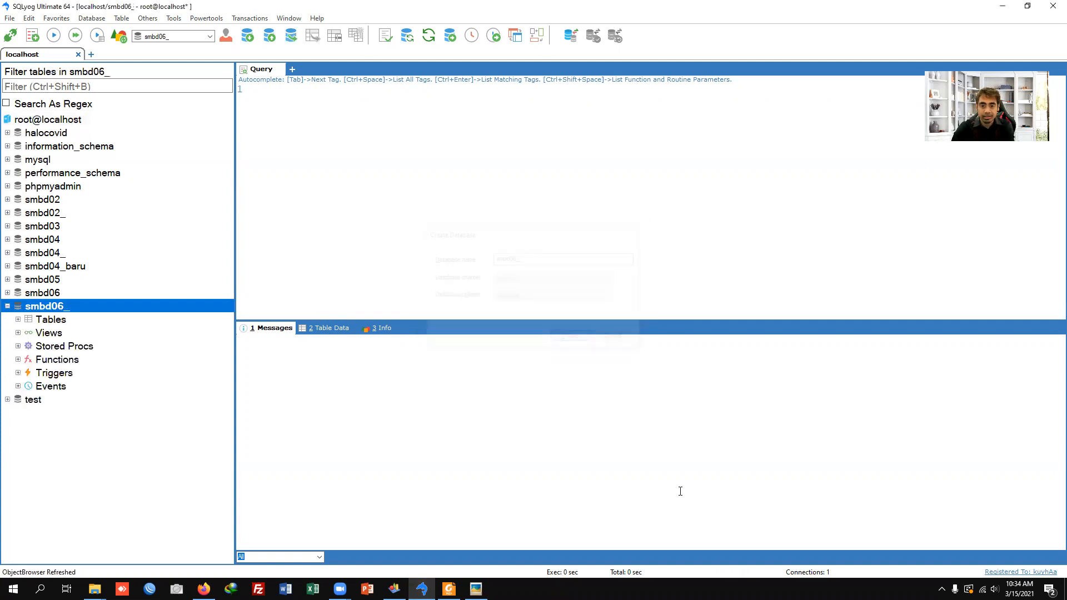
Step: Execute the SQL script D:\zlatihan\crebas1.sql in the smbd06_ database and close the import dialog
left_click(92, 17)
mouse_move(144, 95)
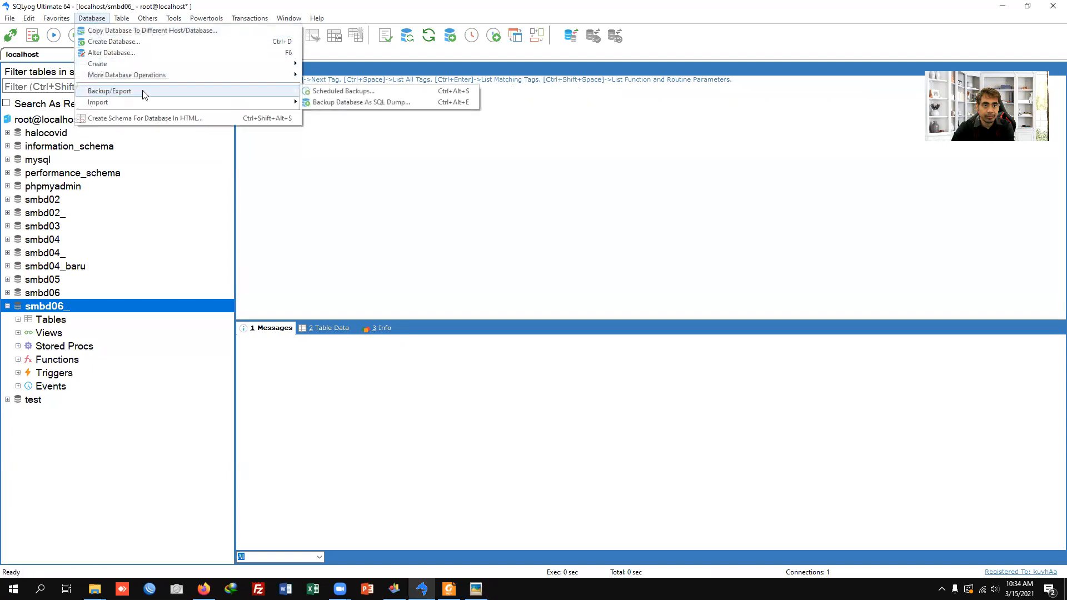
mouse_move(275, 105)
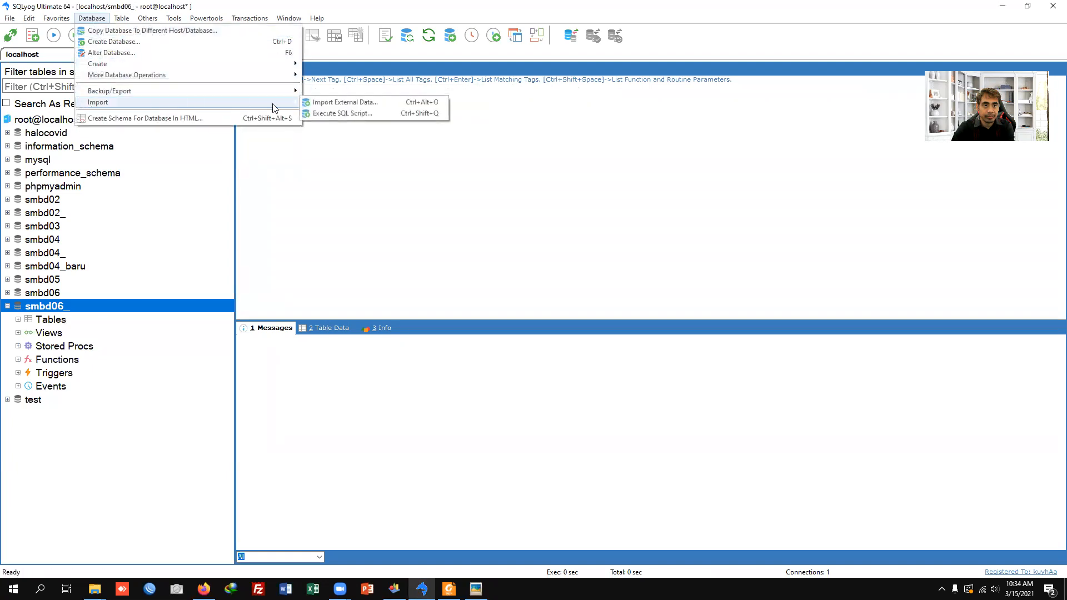
left_click(324, 113)
left_click(622, 289)
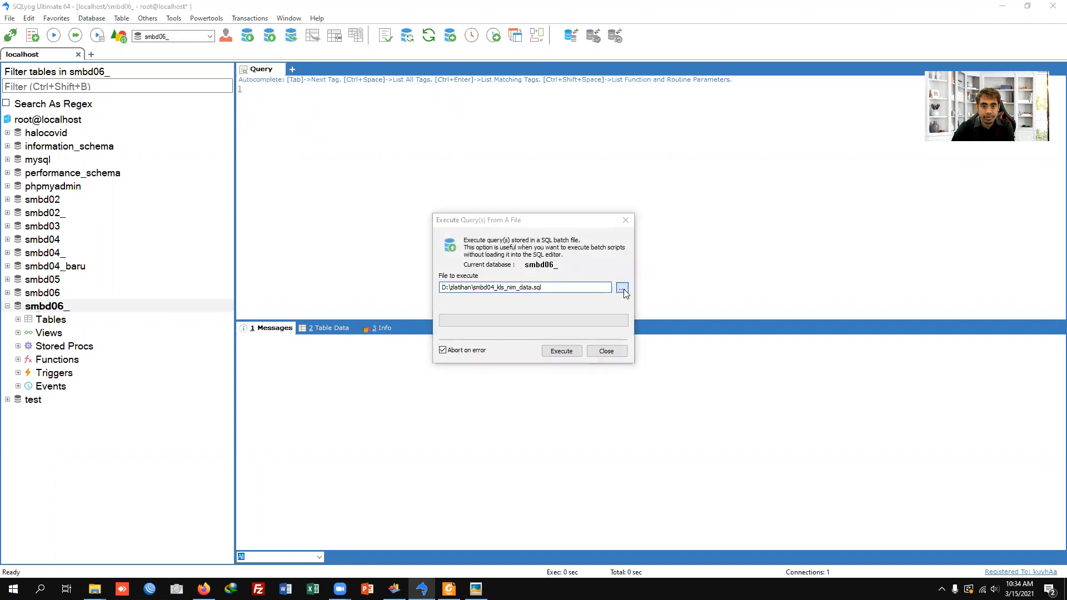
double_click(578, 307)
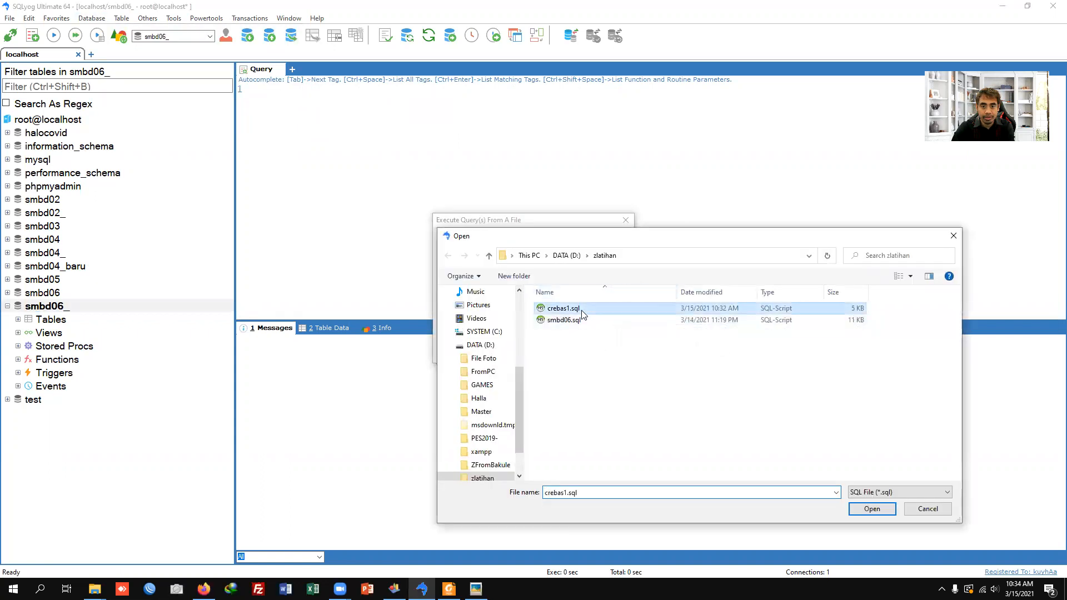
left_click(562, 351)
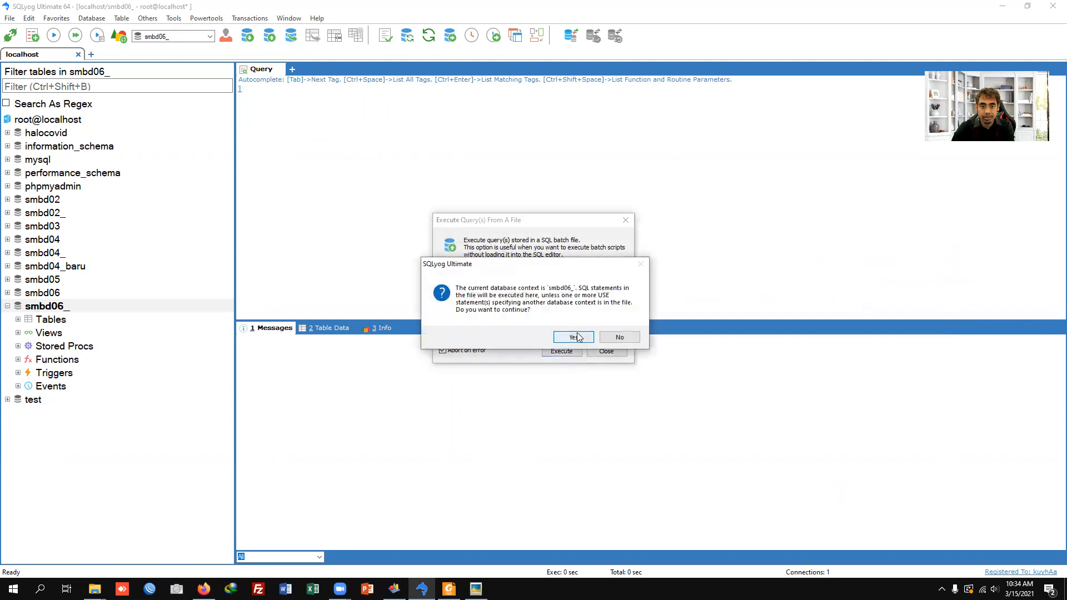
left_click(574, 337)
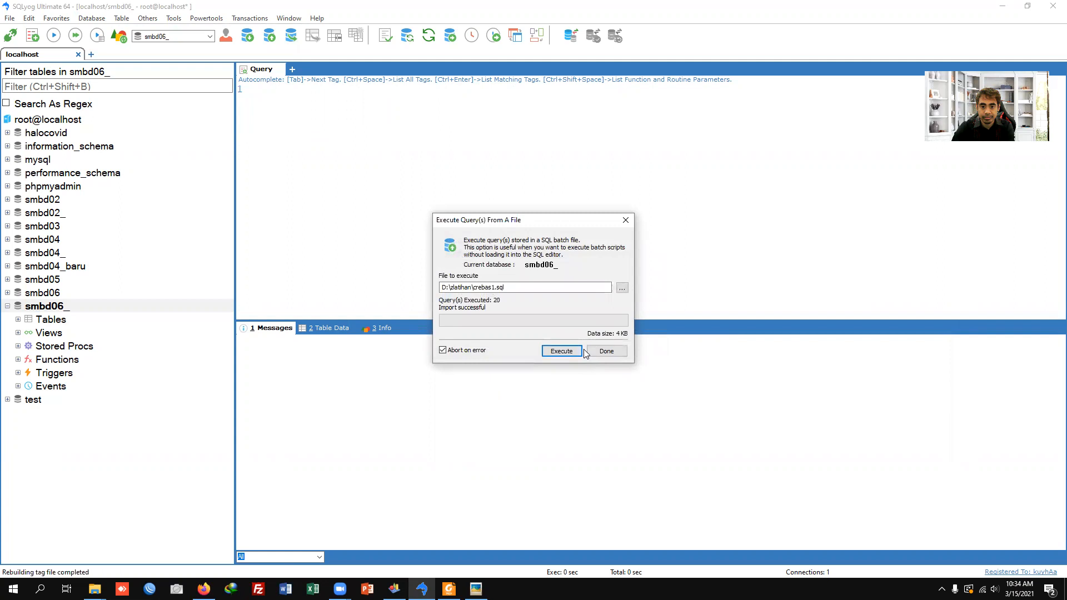
left_click(604, 351)
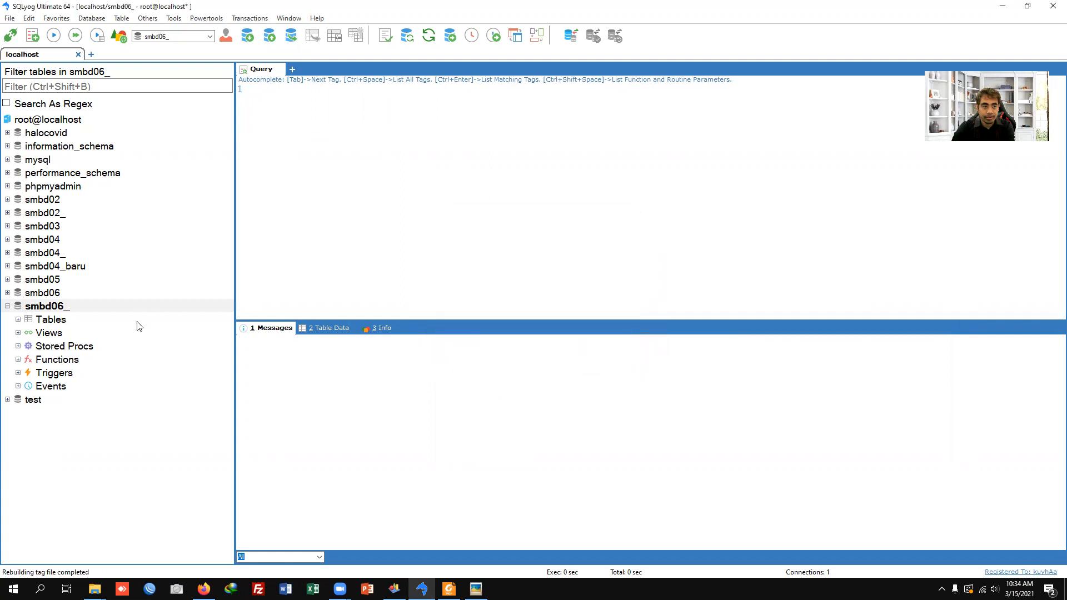
Step: Expand the tables of the smbd06_ database and view the table data of constellevel
left_click(124, 380)
left_click(55, 312)
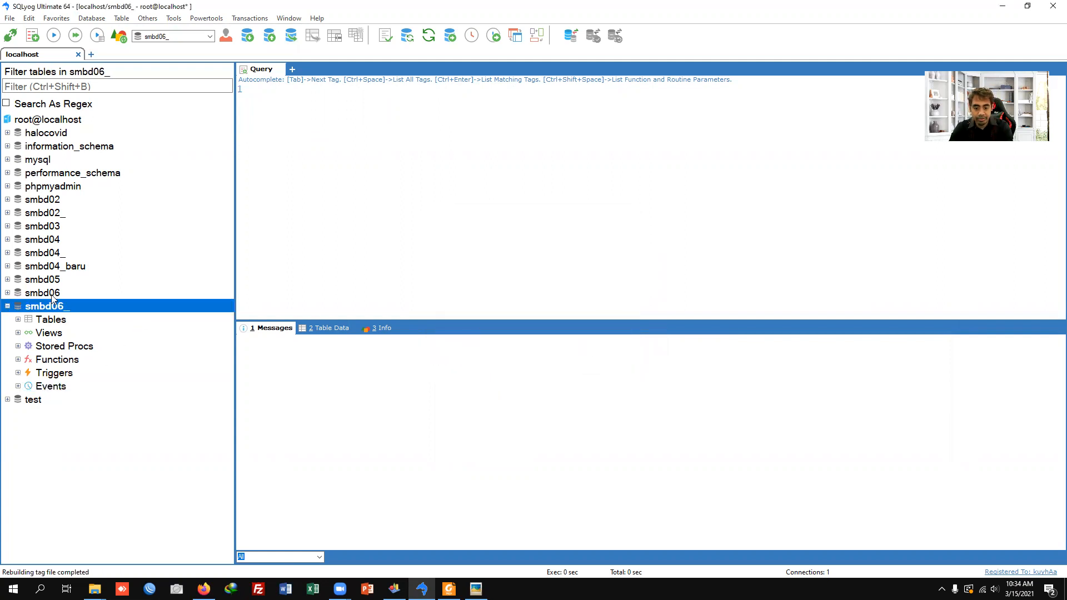
left_click(18, 320)
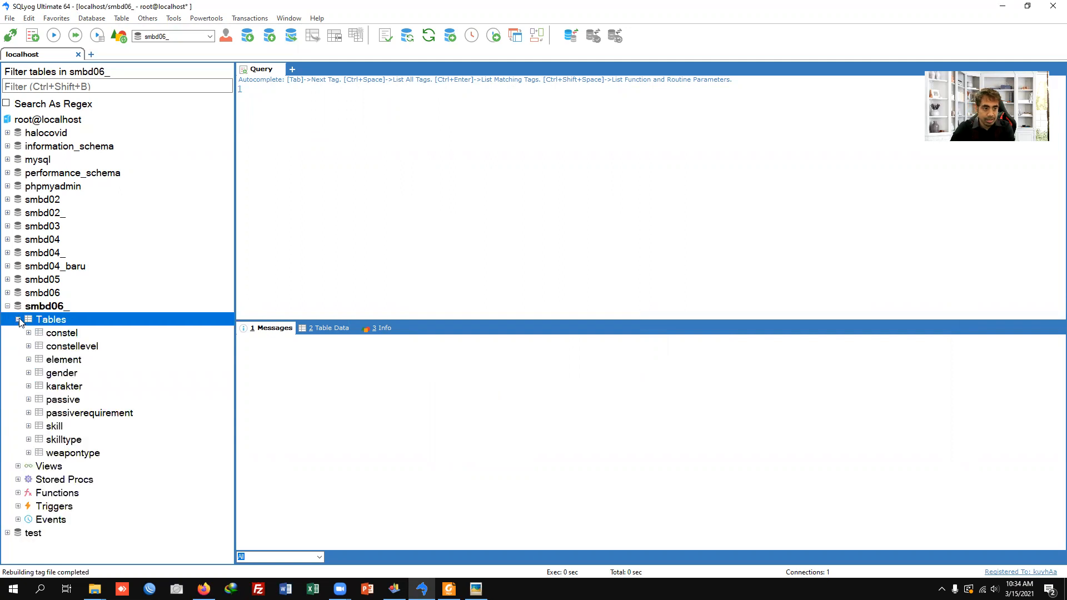
left_click(60, 335)
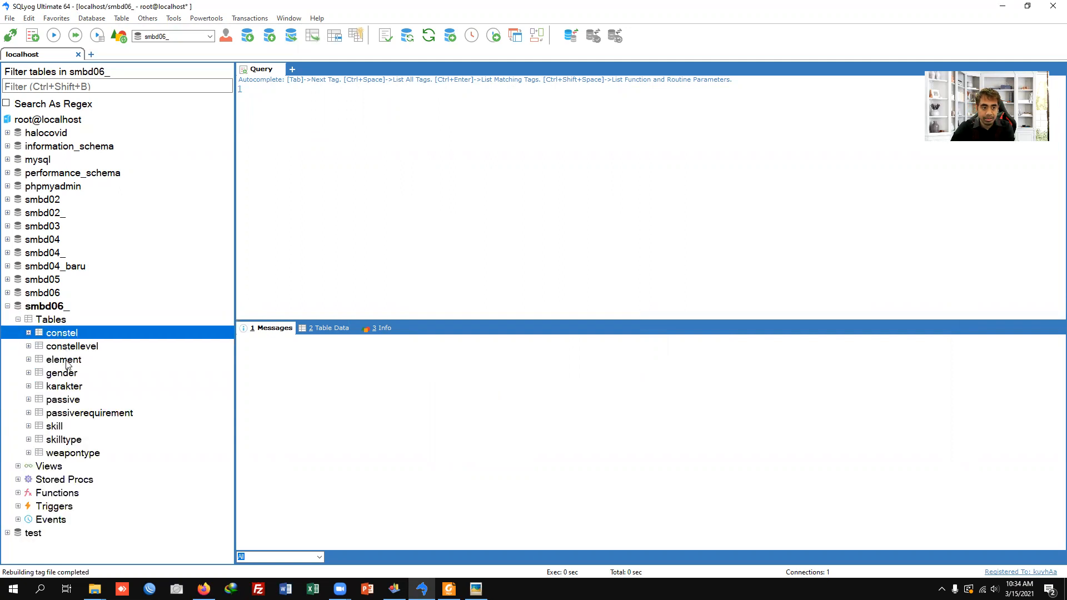
left_click(64, 348)
left_click(329, 328)
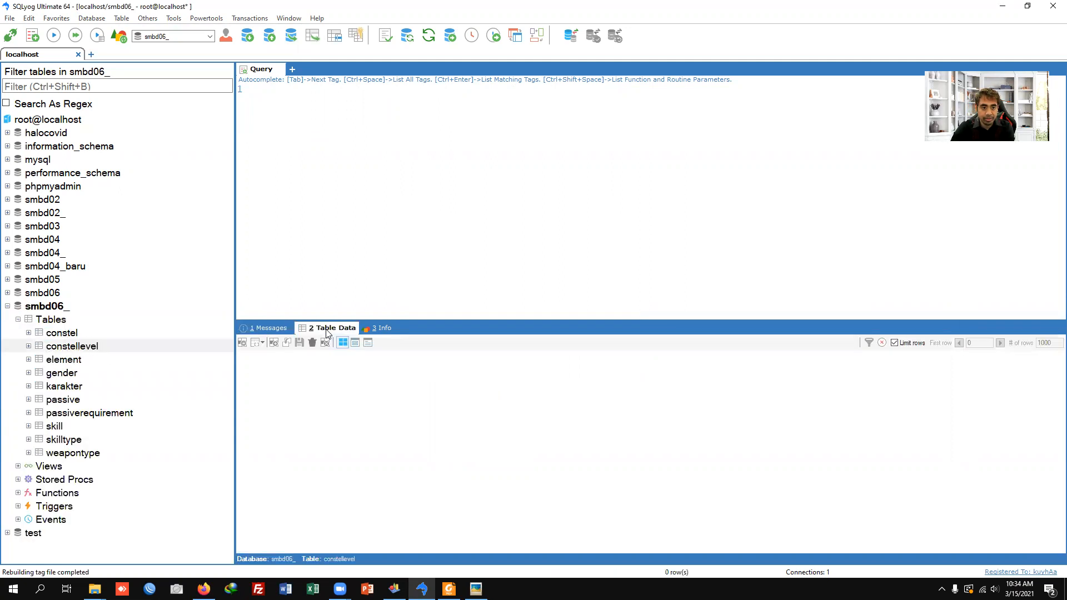
Step: Check the table data of skill, skilltype, weapontype, passiverequirement, karakter, gender, element and constel in smbd06_
left_click(62, 427)
left_click(66, 443)
left_click(69, 456)
left_click(78, 413)
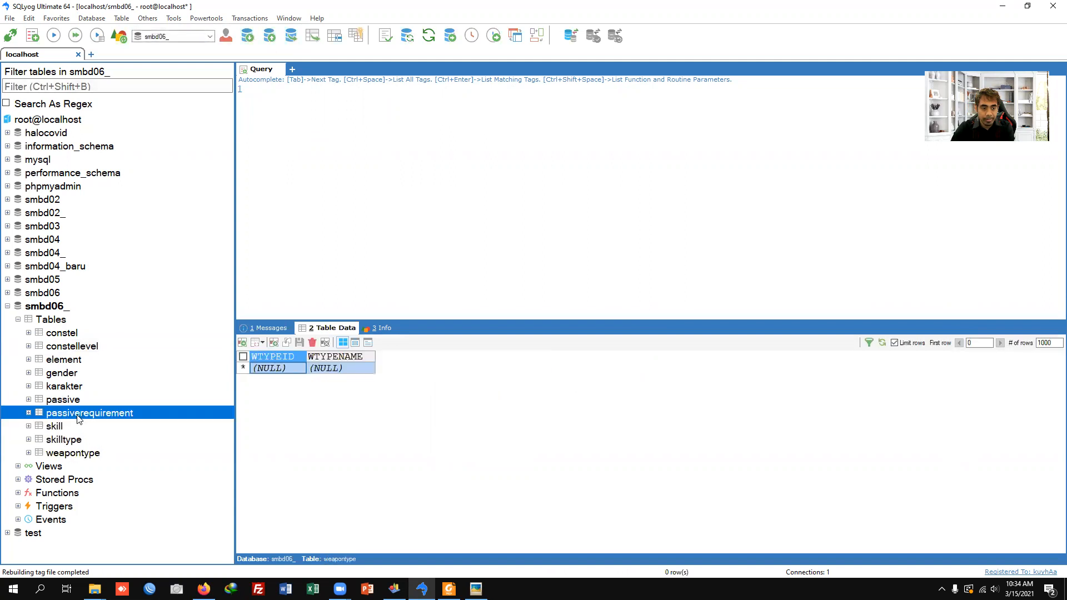
left_click(69, 386)
left_click(64, 373)
left_click(65, 359)
left_click(62, 333)
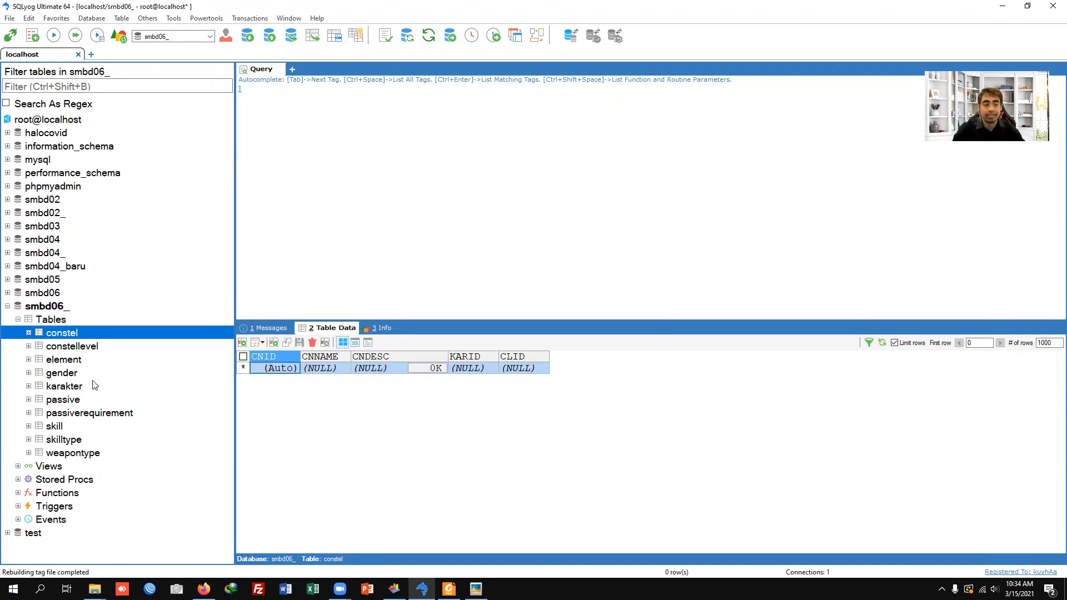
Step: Expand the tables of the smbd06 database and view the data of its karakter table
left_click(7, 293)
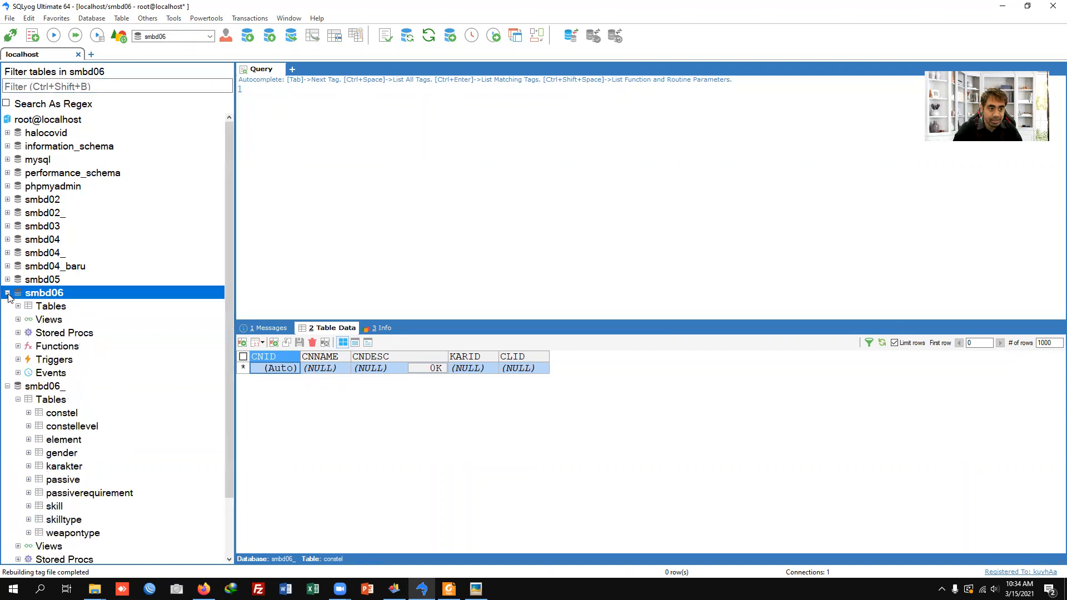
left_click(18, 306)
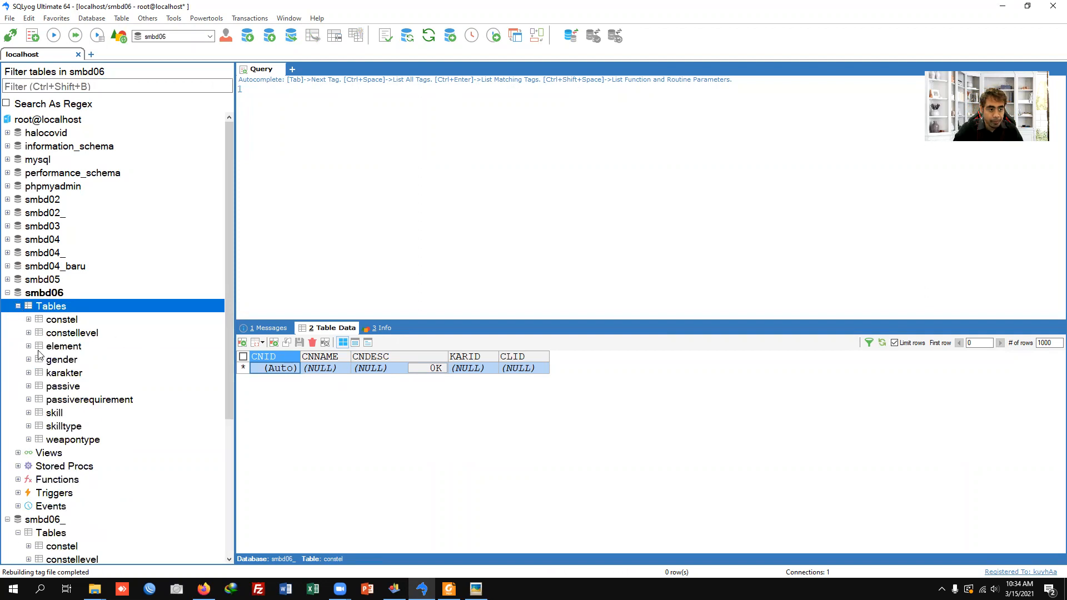
left_click(55, 375)
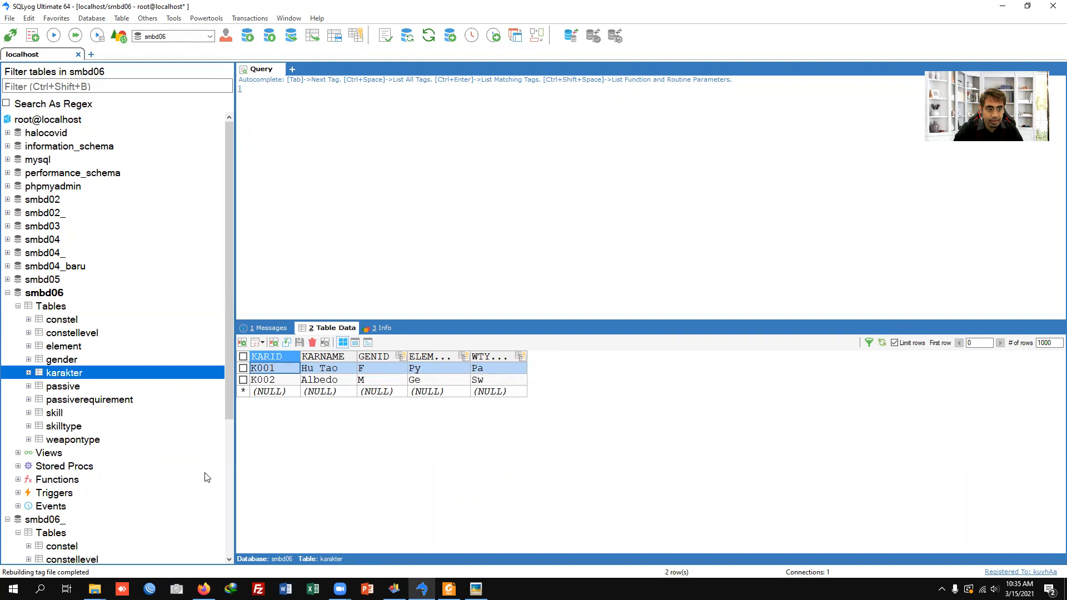
Step: Open a Command Prompt, go to D:\xampp\mysql\bin and start the MySQL client with mysql -u root
key("super+r")
type("cmd")
key("Return")
type("cd xampp")
key("Return")
type("cd mysql")
key("Return")
type("cd bin")
key("Return")
type("mysql -u root")
key("Return")
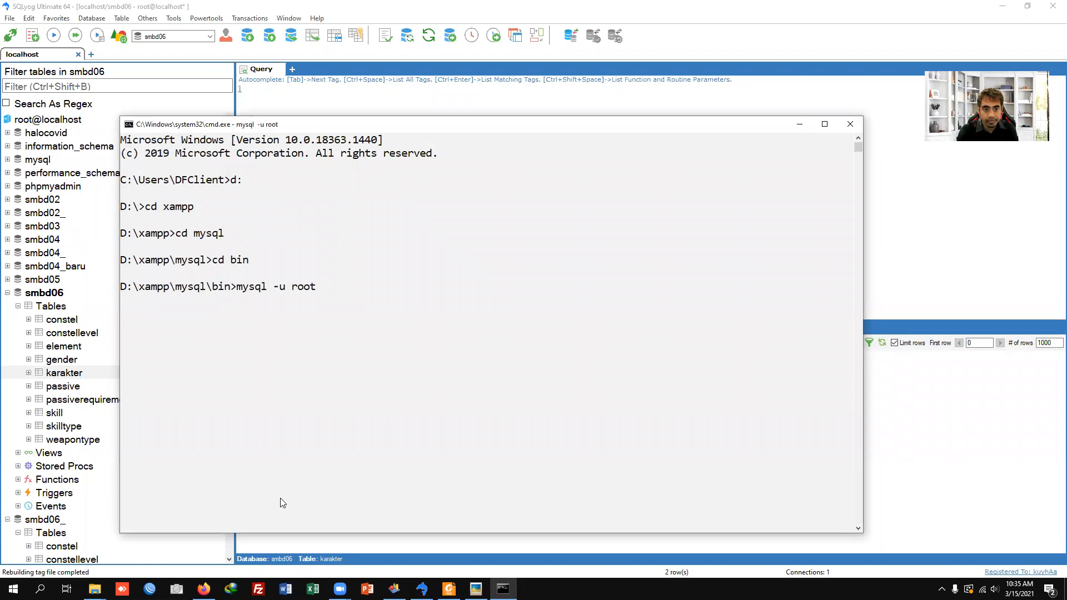
Step: Switch to the smbd06 database in the MySQL client and list its tables with show tables;
type("use smbd0")
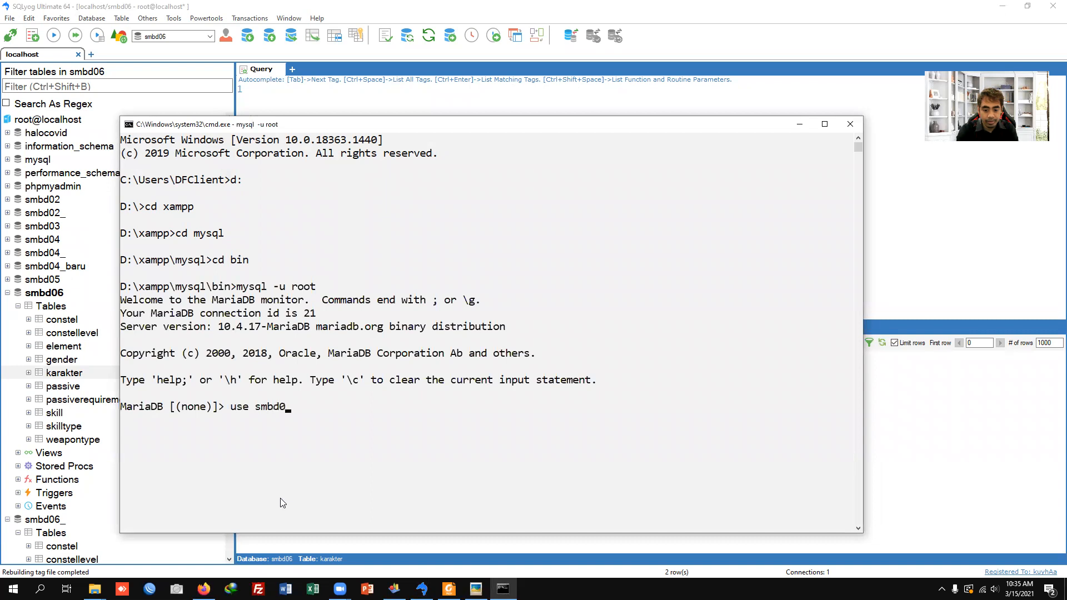
type("6")
key("Return")
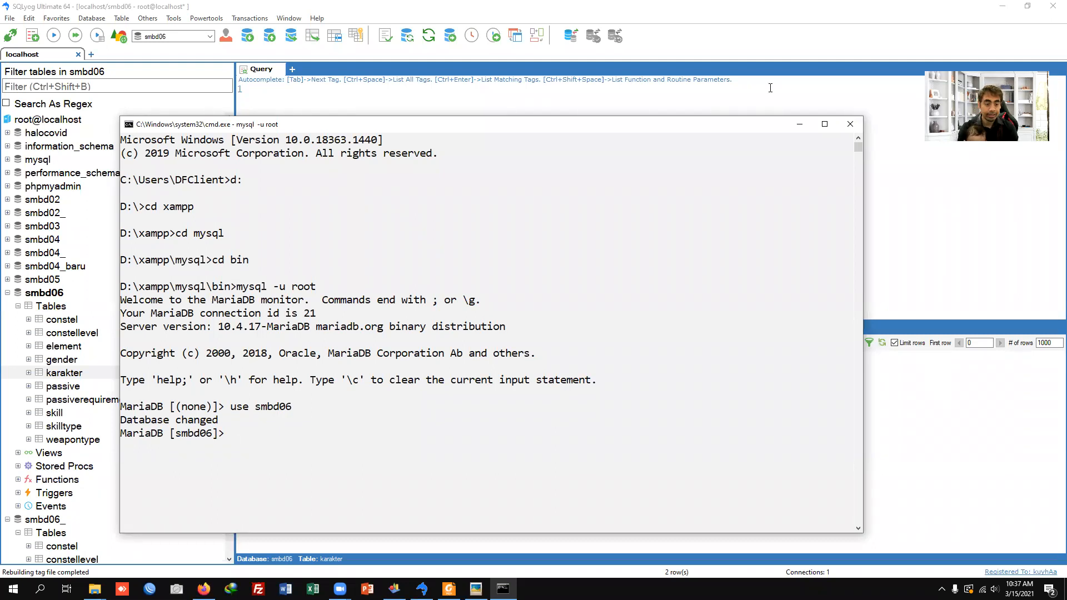
type("show tables;")
key("Return")
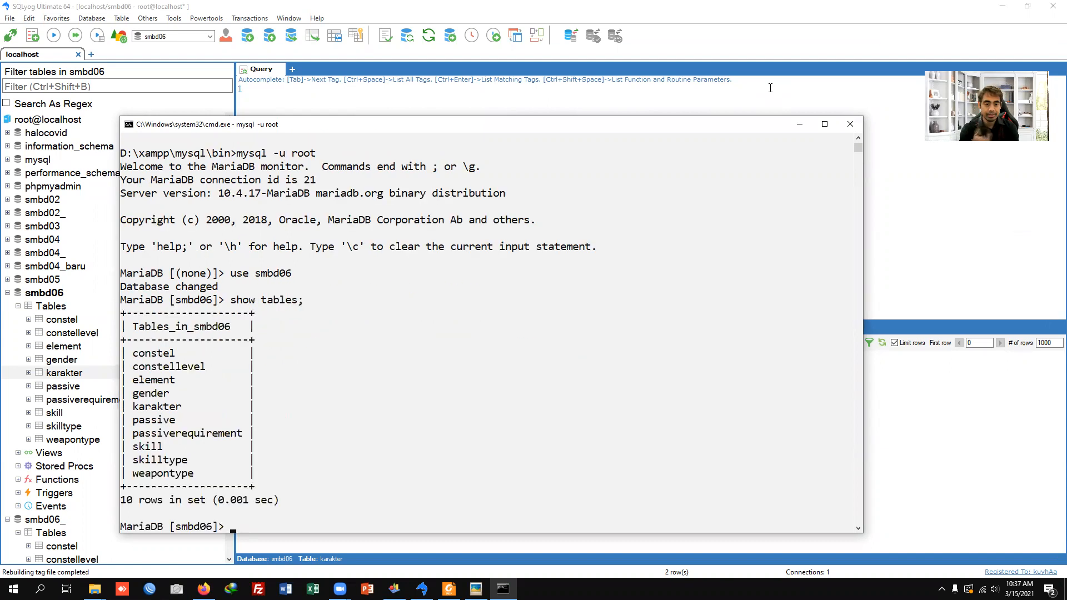
Step: Query all rows of the karakter table in the MySQL client with select * from karakter;
type("select")
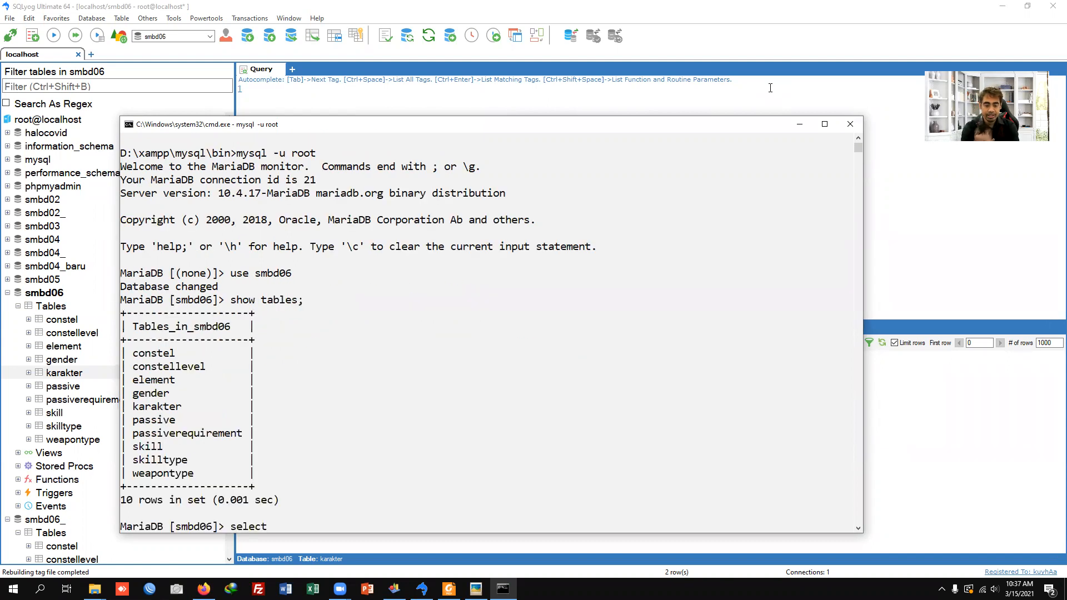
type(" *")
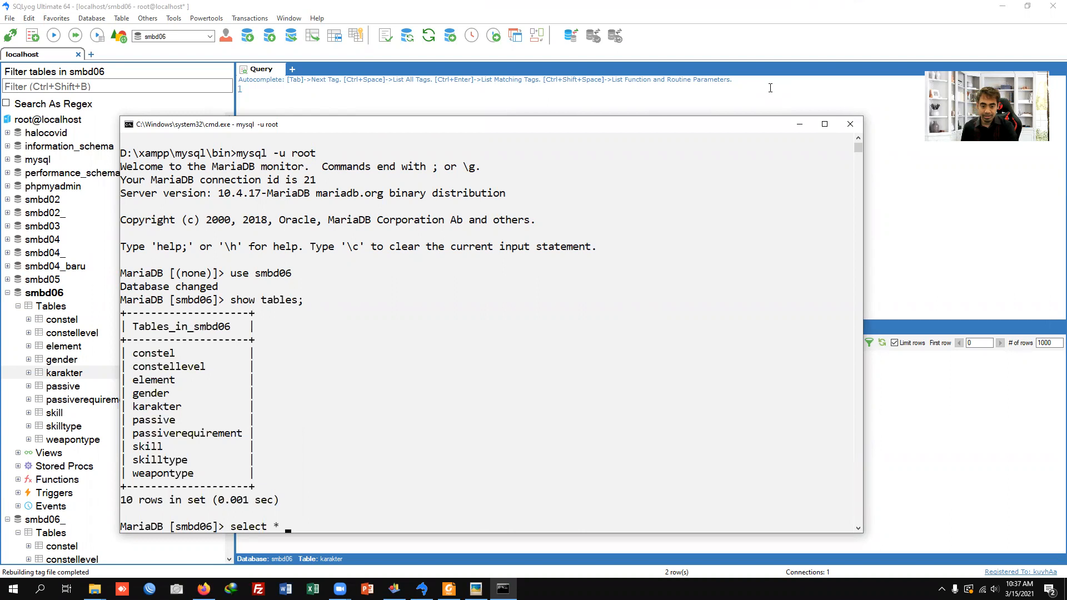
type(" from")
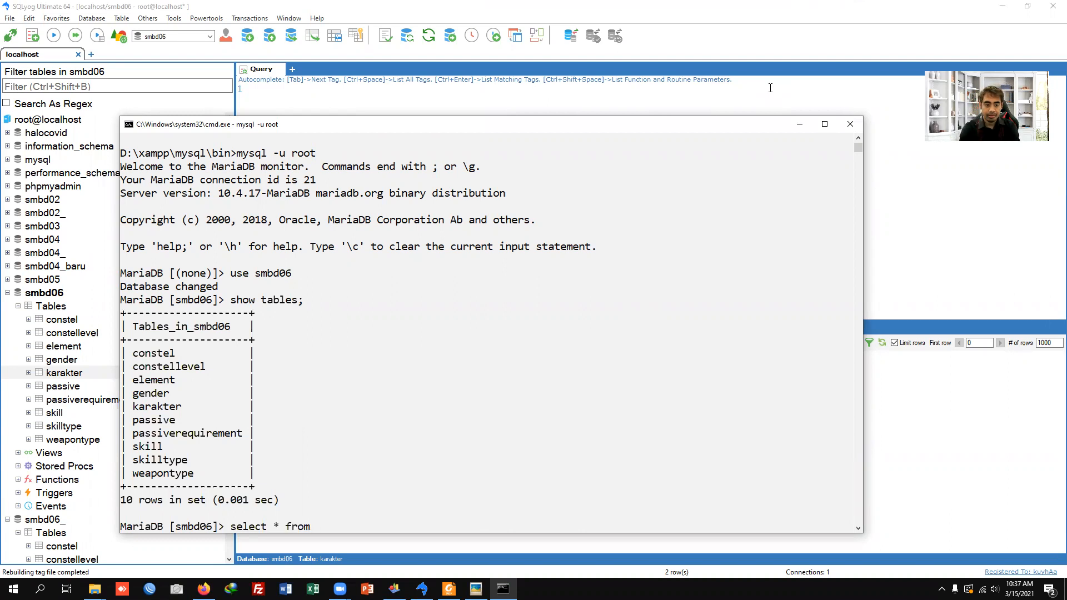
type(" karakter;")
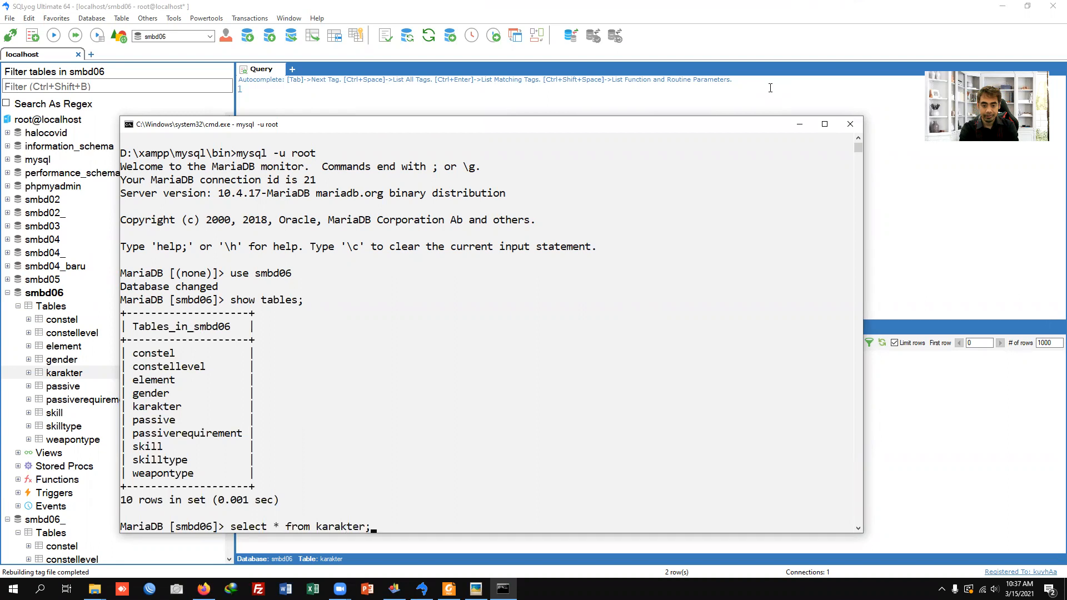
key("Return")
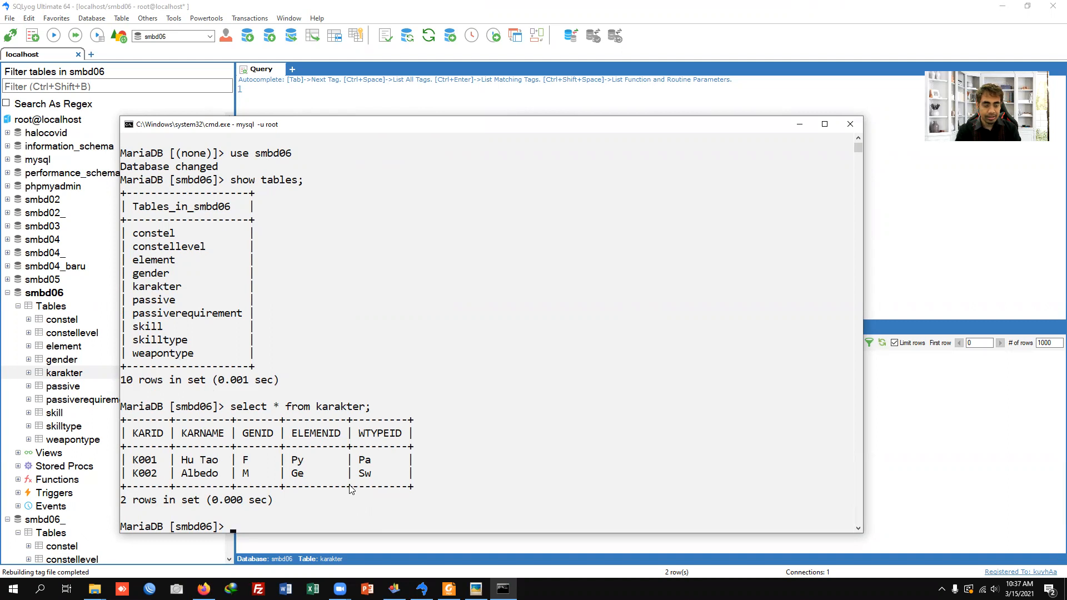
Step: Query karakter joined with skill in the MySQL client using select * from karakter natural join skill;
type("select * from karak")
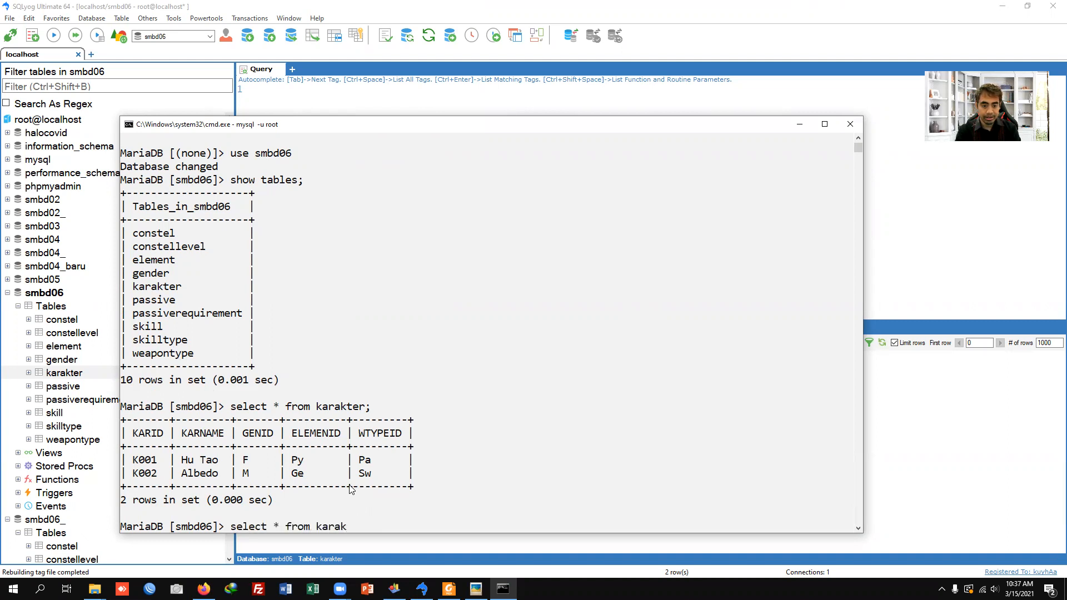
type("ter natural join ski")
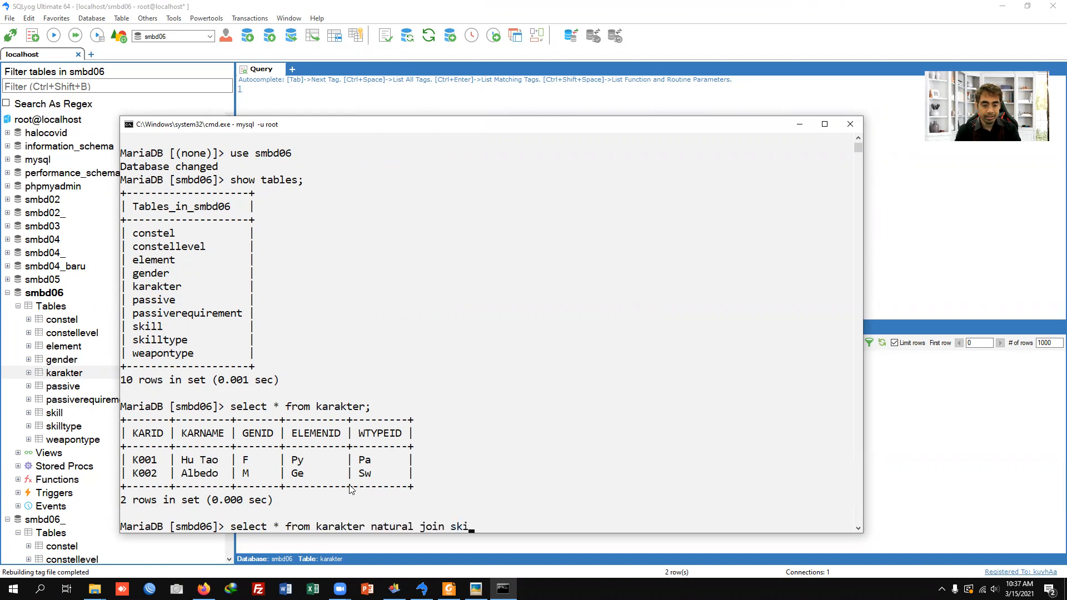
type("ll;")
key("Return")
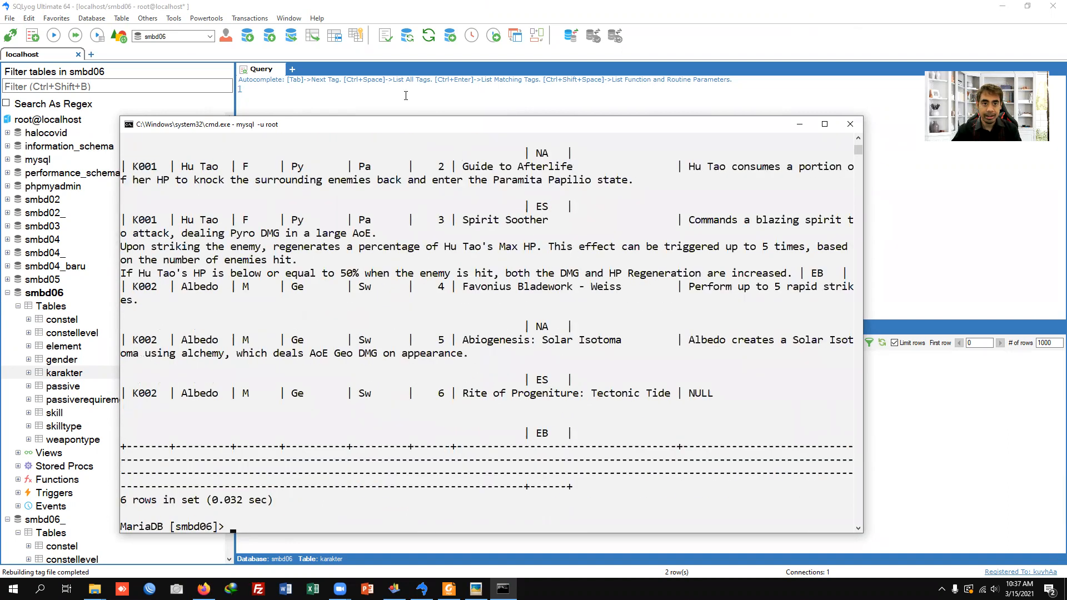
Step: Copy the karakter natural join skill query from the command line into the SQLyog query editor and run it
scroll(292, 314, "up", 9)
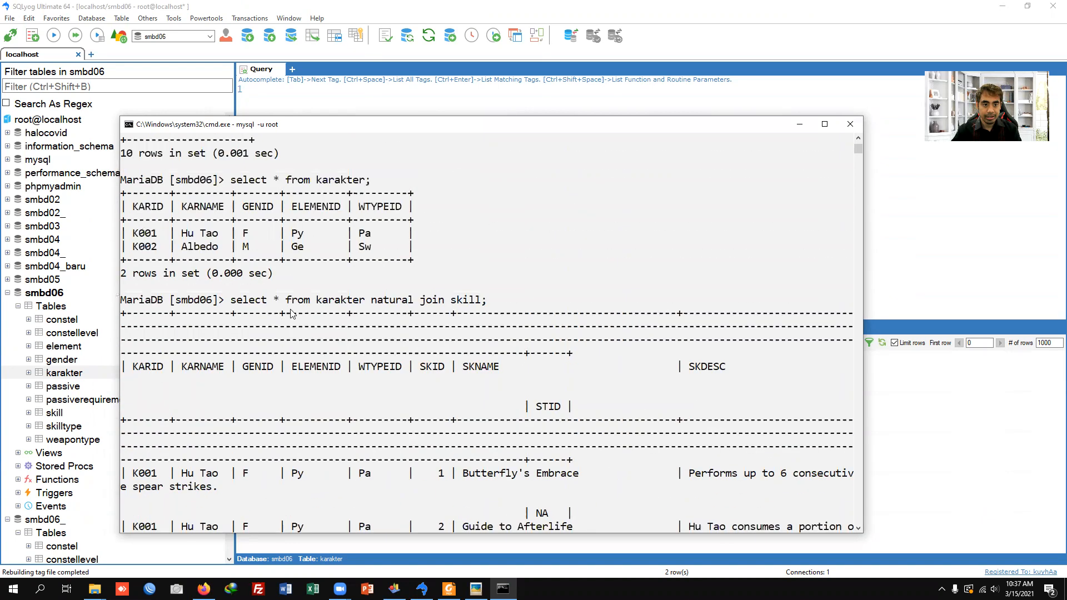
left_click_drag(231, 300, 491, 302)
right_click(474, 303)
left_click(429, 105)
key("ctrl+v")
key("ctrl+a")
key("F9")
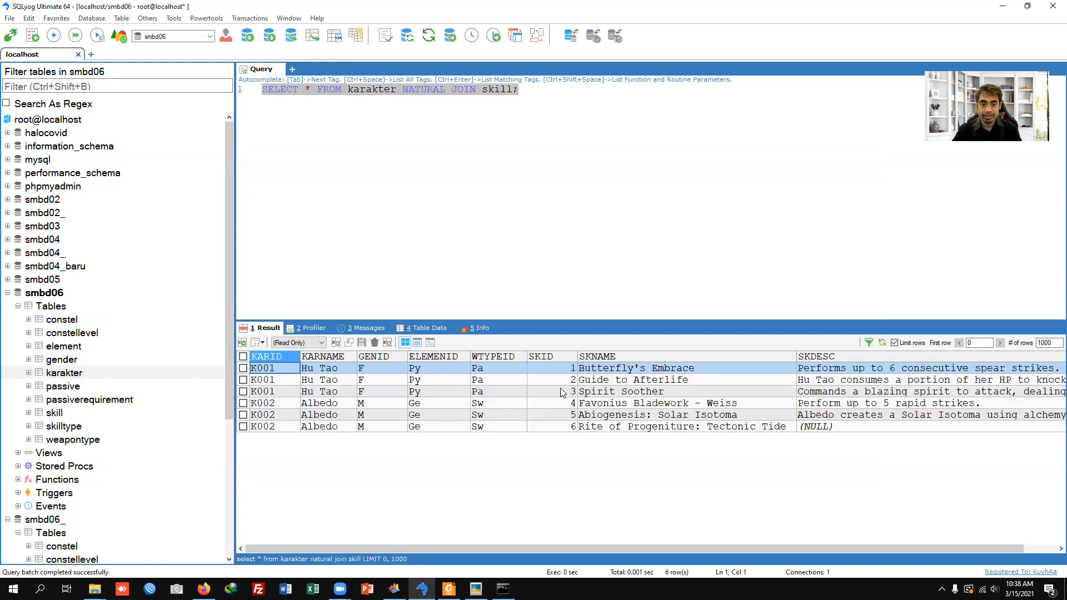
Step: Duplicate the karakter NATURAL JOIN skill query onto line 2 of the query editor
left_click(576, 113)
type("sele")
key("Tab")
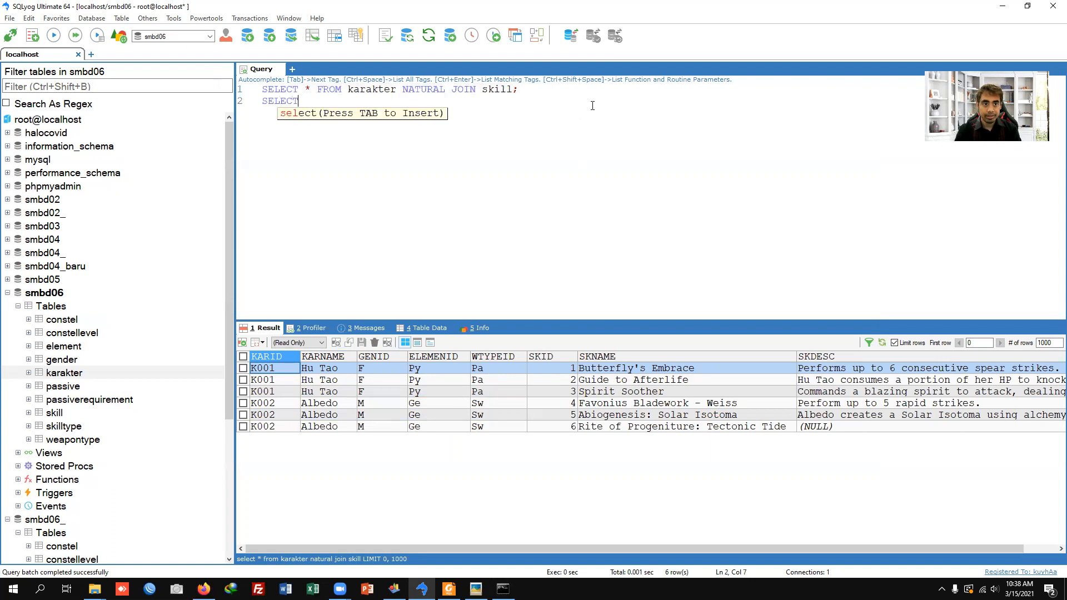
key("shift+End")
key("ctrl+c")
key("Down")
key("shift+Home")
key("ctrl+v")
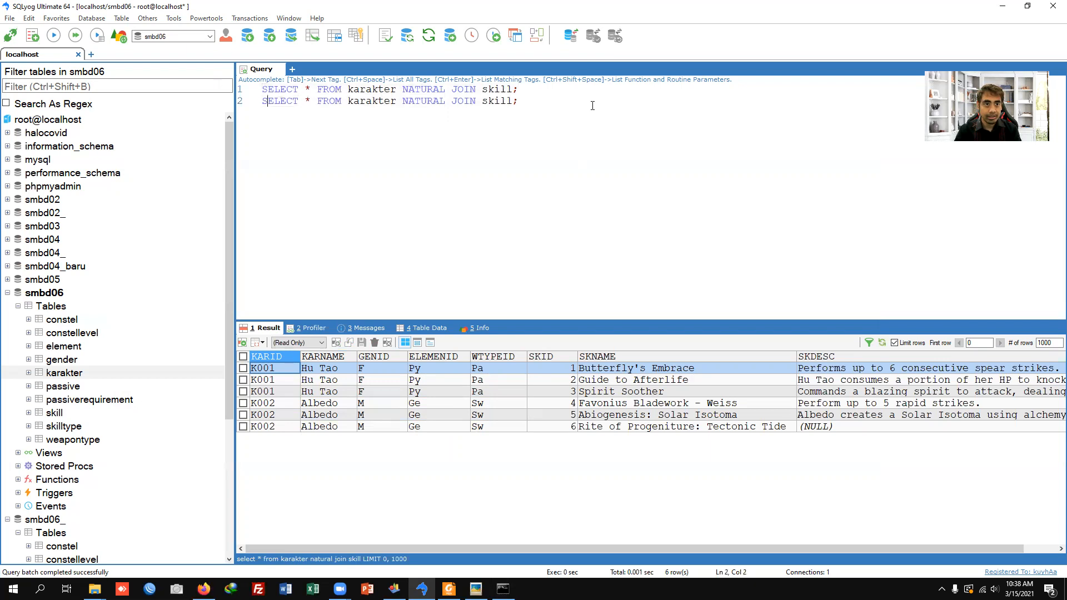
Step: Replace the asterisk in the second query with karname, skname and run only that query
key("shift+Right")
type("karname, skname")
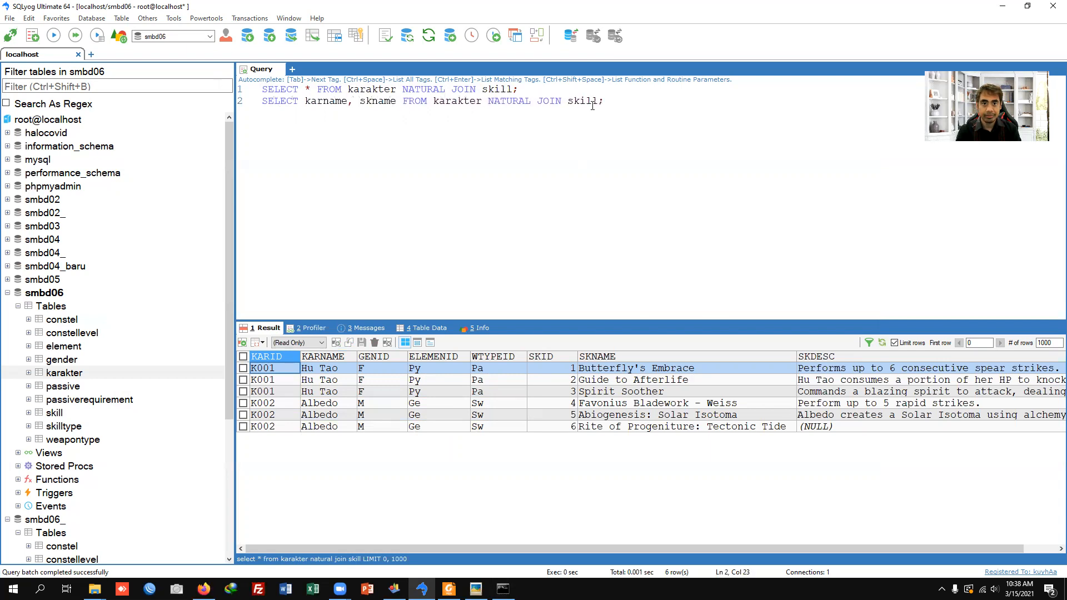
triple_click(593, 105)
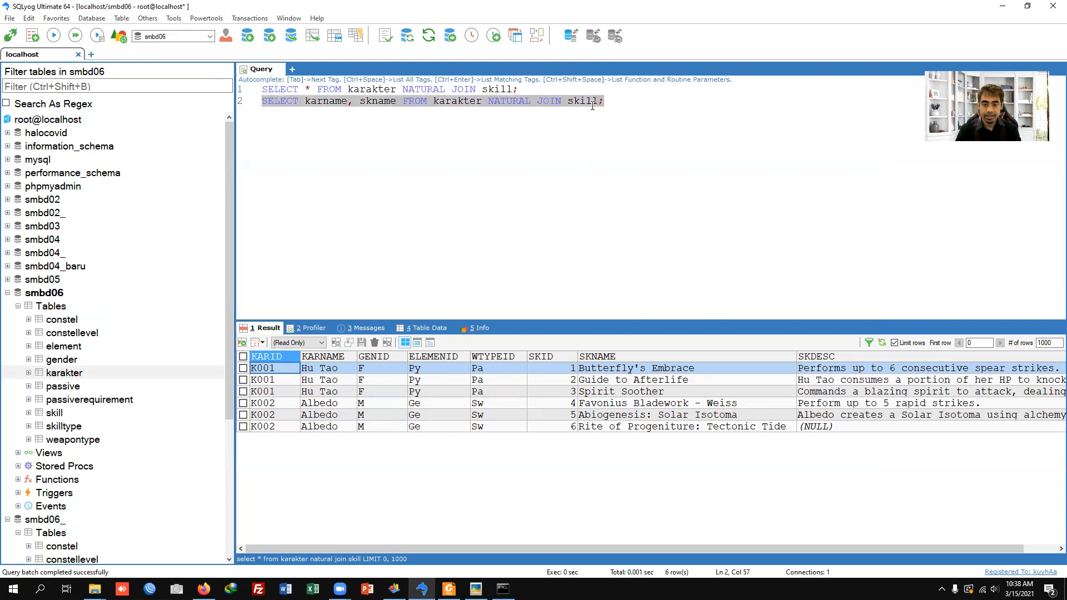
key("F9")
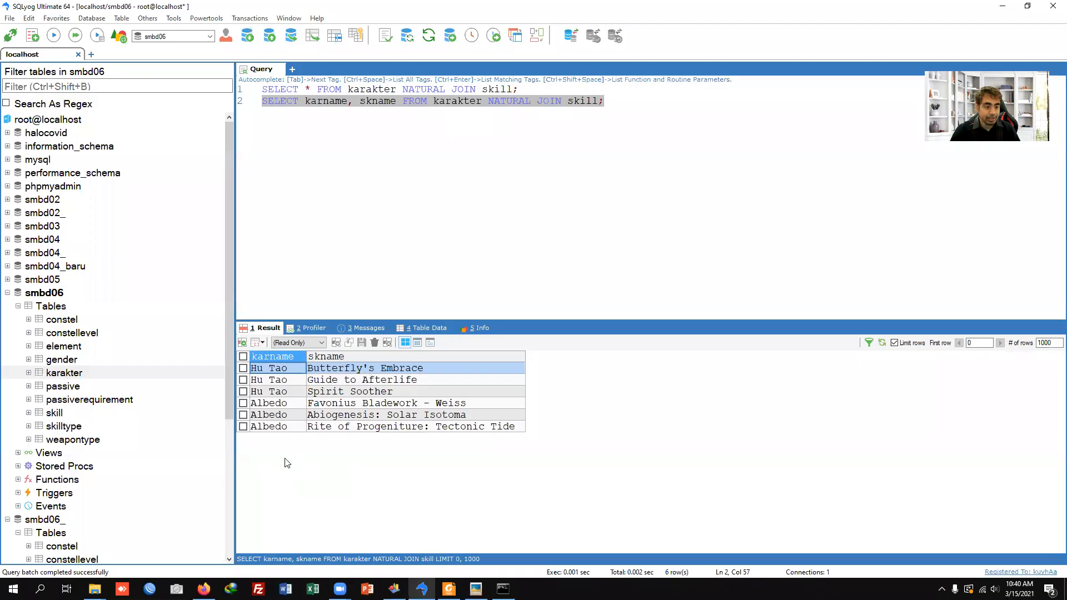
Step: View the table data of gender and weapontype in smbd06
left_click(72, 363)
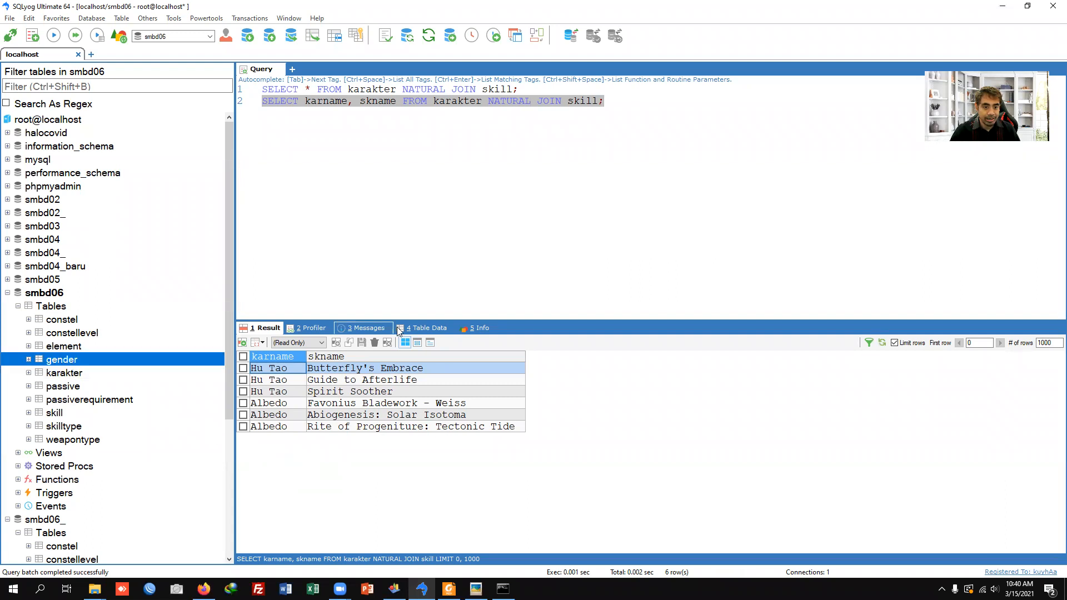
left_click(423, 329)
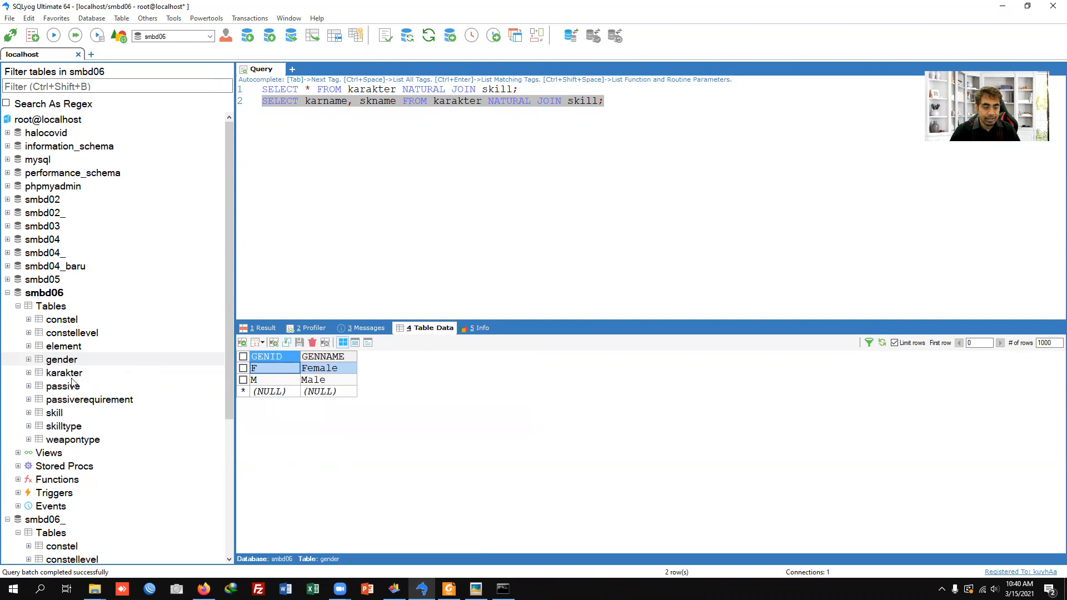
left_click(72, 439)
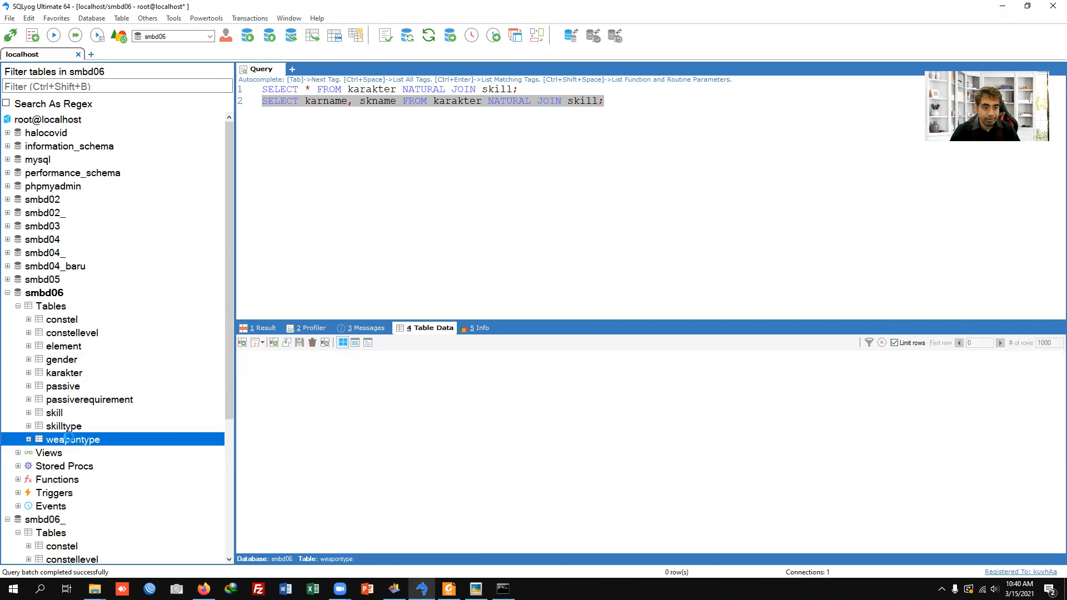
Step: Start a third query on a new line with SELECT * FROM karakter NATURAL JOIN gender
left_click(625, 103)
left_click_drag(641, 103, 365, 102)
left_click(638, 104)
key("Return")
type("SELECT  * FROM kar")
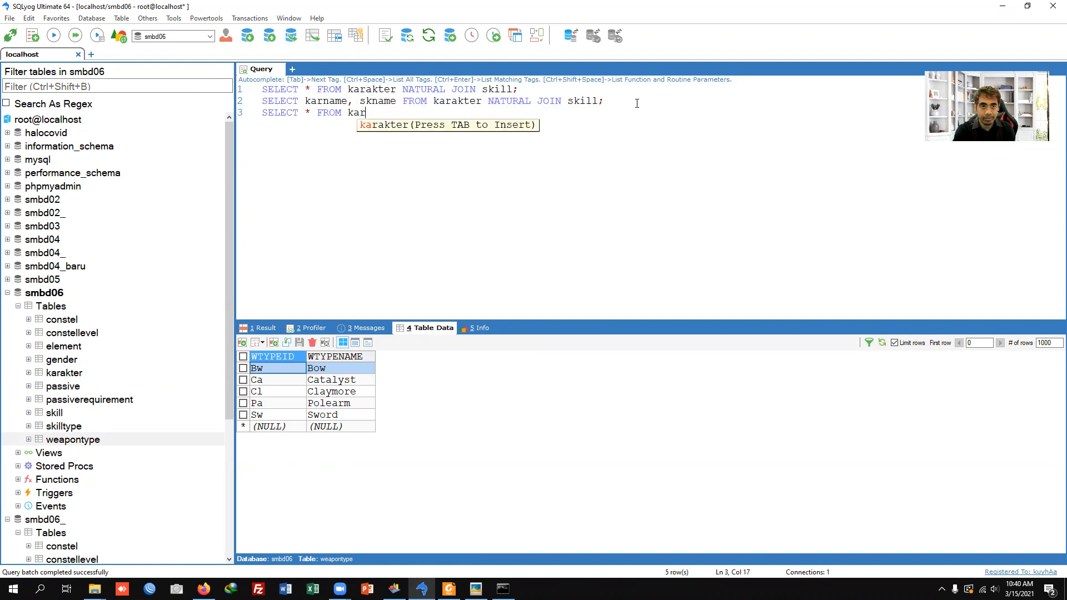
type("akter NATURAL JOIN")
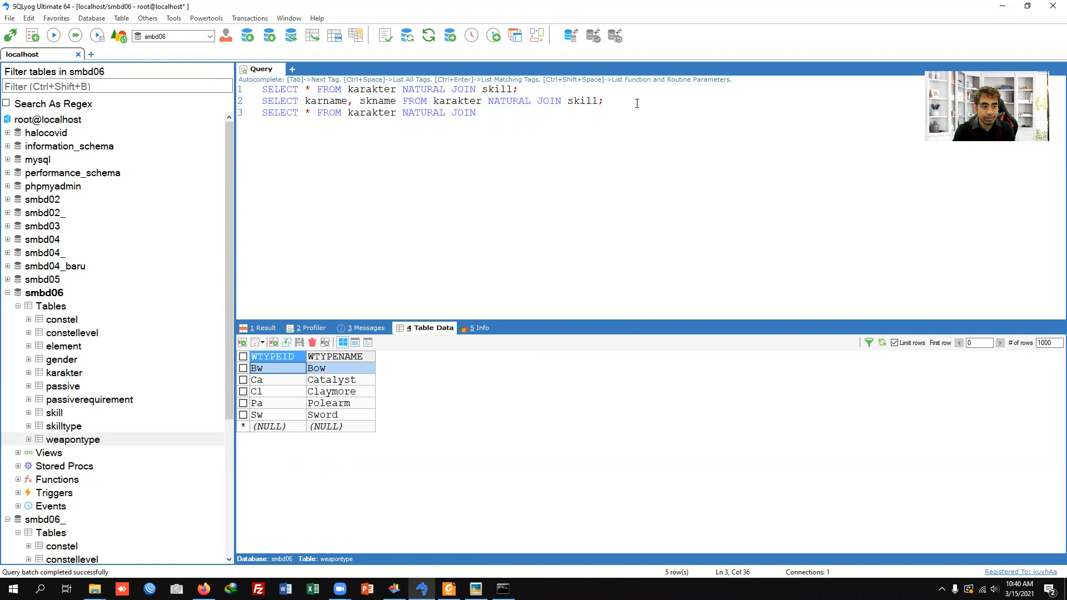
type(" gender")
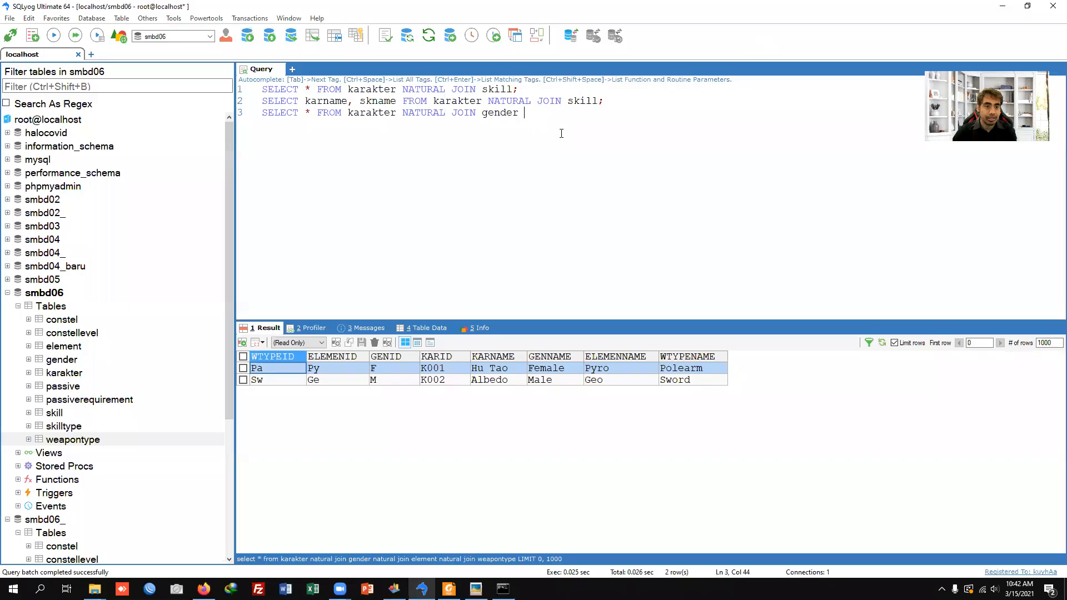
Step: Extend the third query with NATURAL JOIN element NATURAL JOIN weapontype; and run only that query
type("NATURAL JOIN")
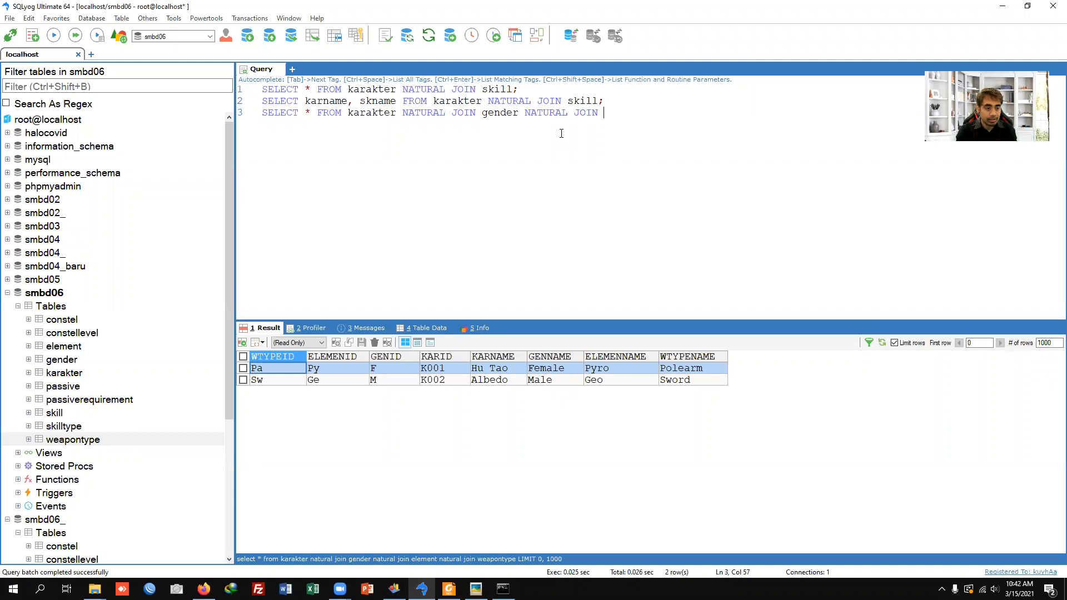
type(" element")
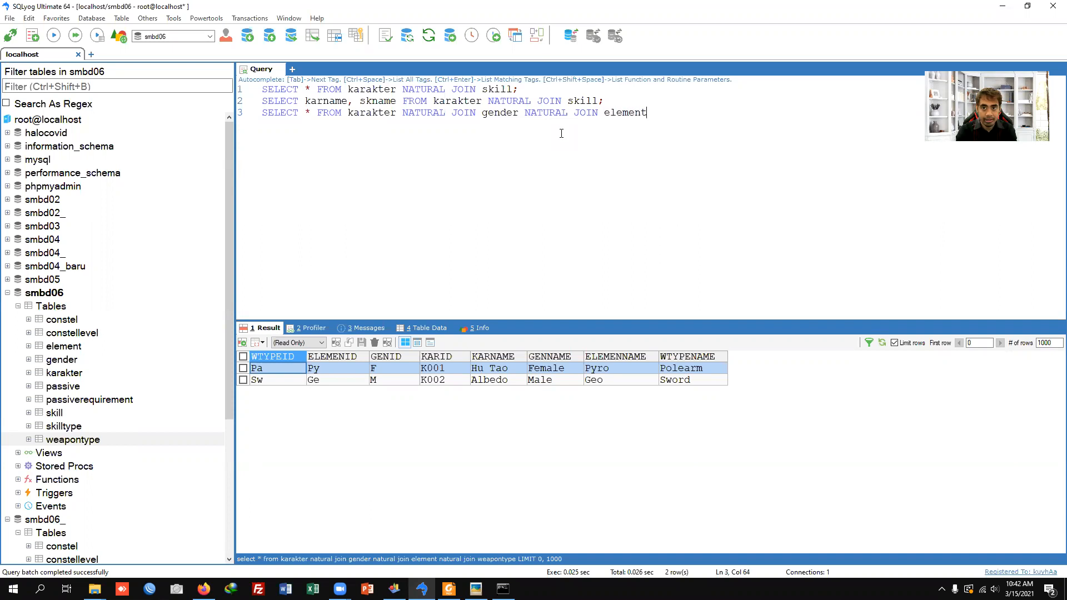
type(" antura")
key("BackSpace")
key("BackSpace")
key("BackSpace")
key("BackSpace")
key("BackSpace")
key("BackSpace")
type("natural join ")
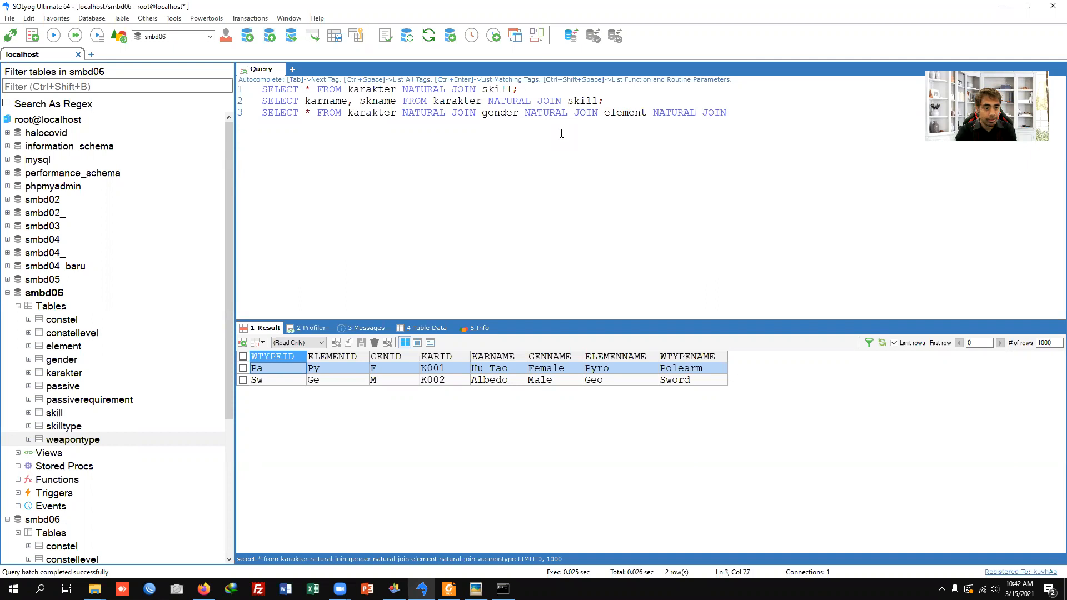
type("weapontype;")
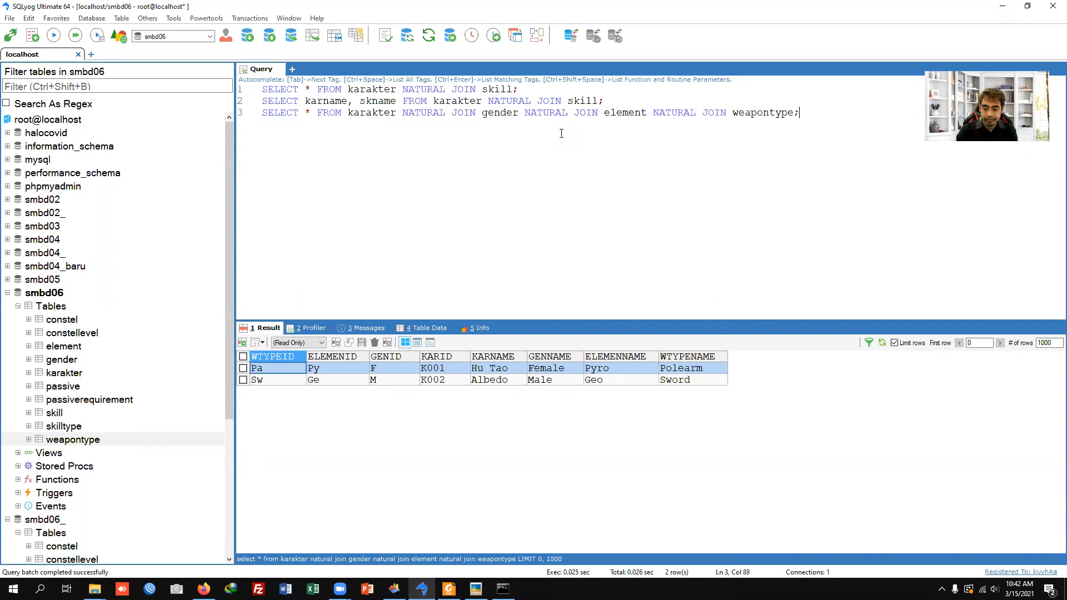
key("shift+Home")
key("F9")
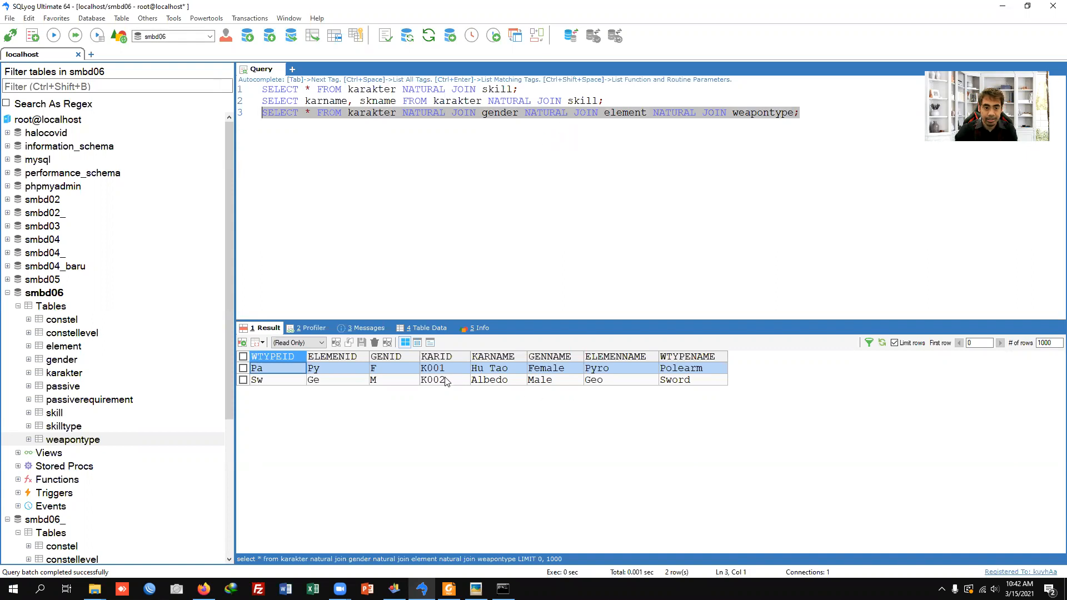
Step: Duplicate the third query onto line 4, remove its asterisk and put the FROM clause on its own line
left_click(812, 114)
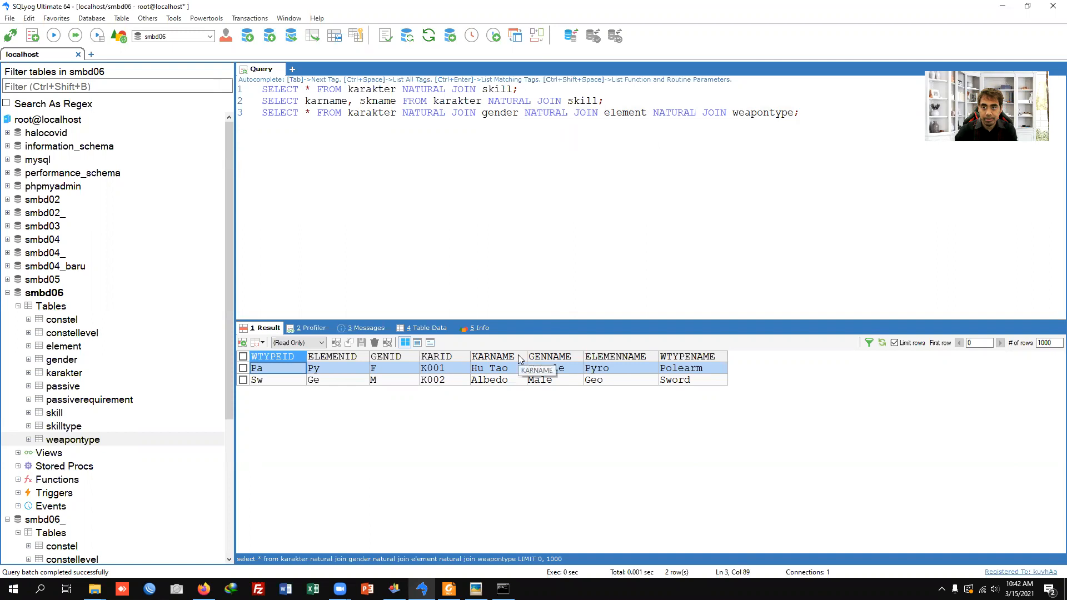
key("shift+End")
key("ctrl+c")
key("End")
key("Return")
key("ctrl+v")
key("shift+Right")
key("Return")
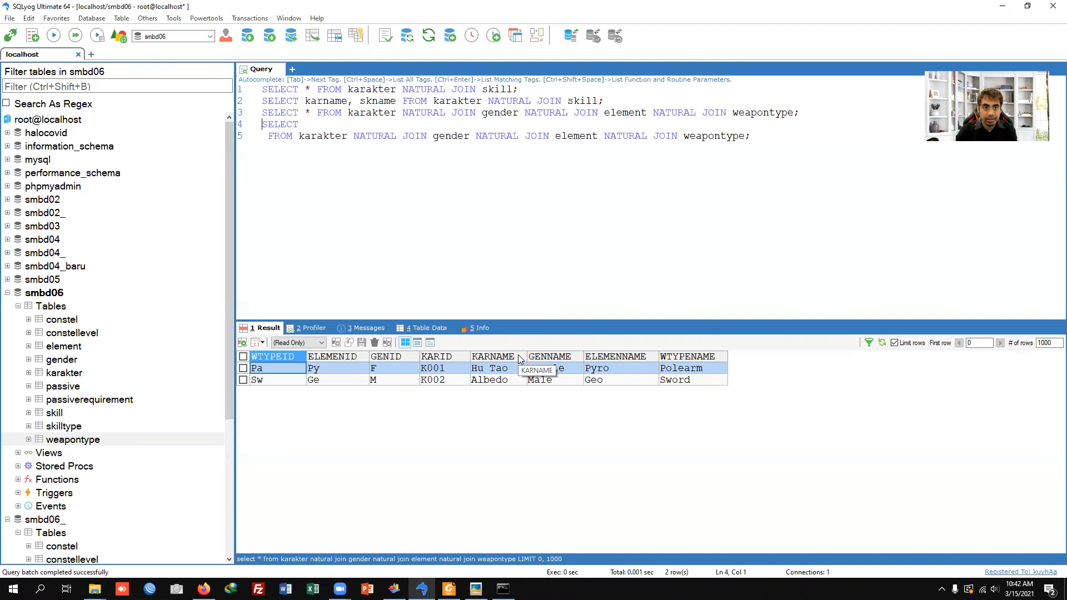
Step: Set the fourth query's selected columns to karname, genname, elemenname, wtypename and run only that query
type("karnam")
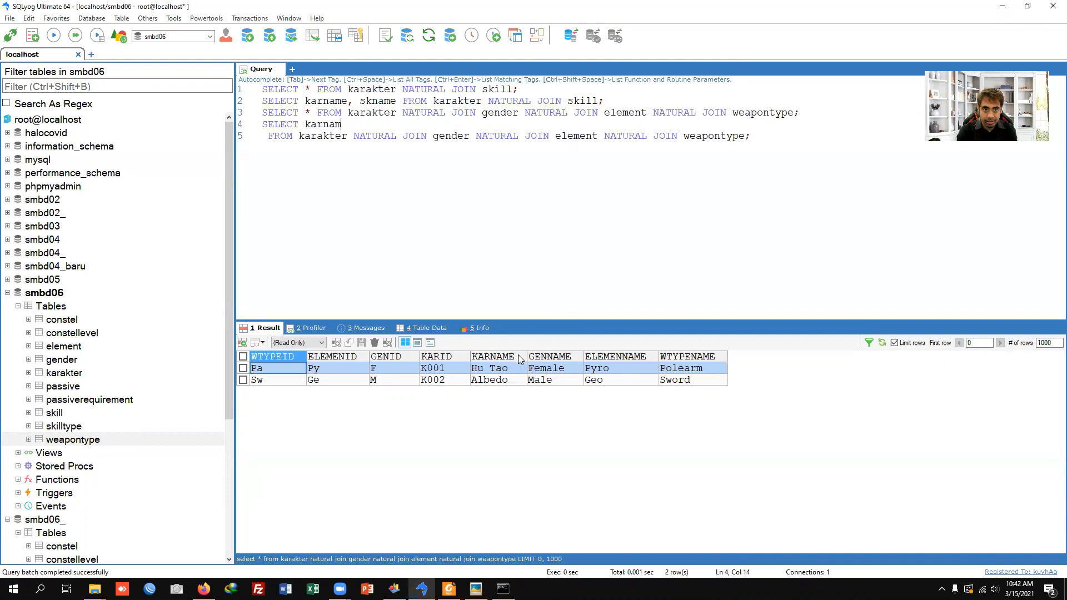
type("e, gen")
type("ma")
key("BackSpace")
key("BackSpace")
type("na")
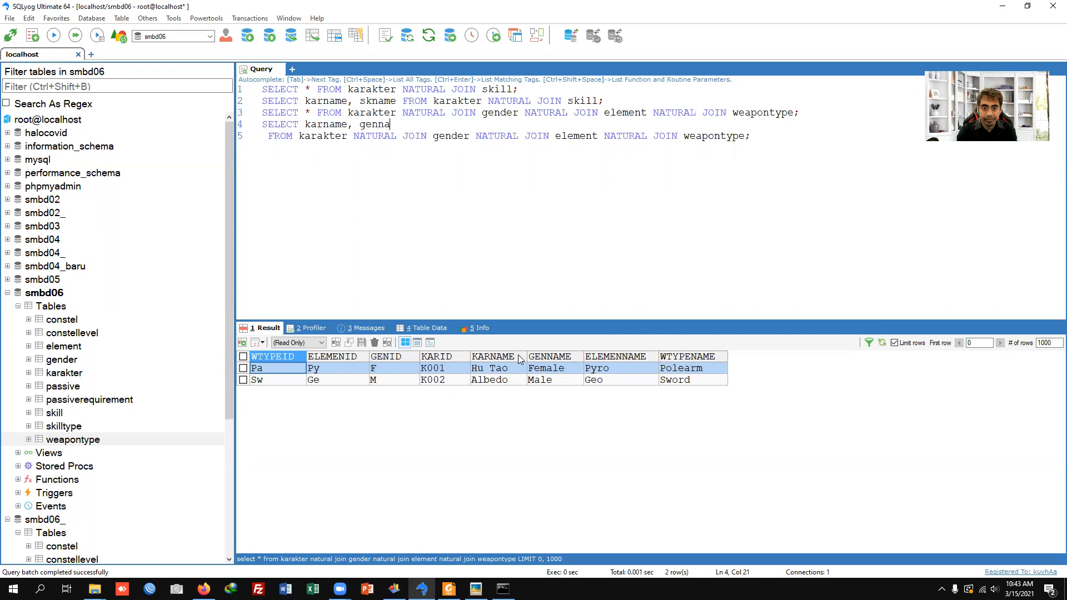
type("me, elemenname, elemennam")
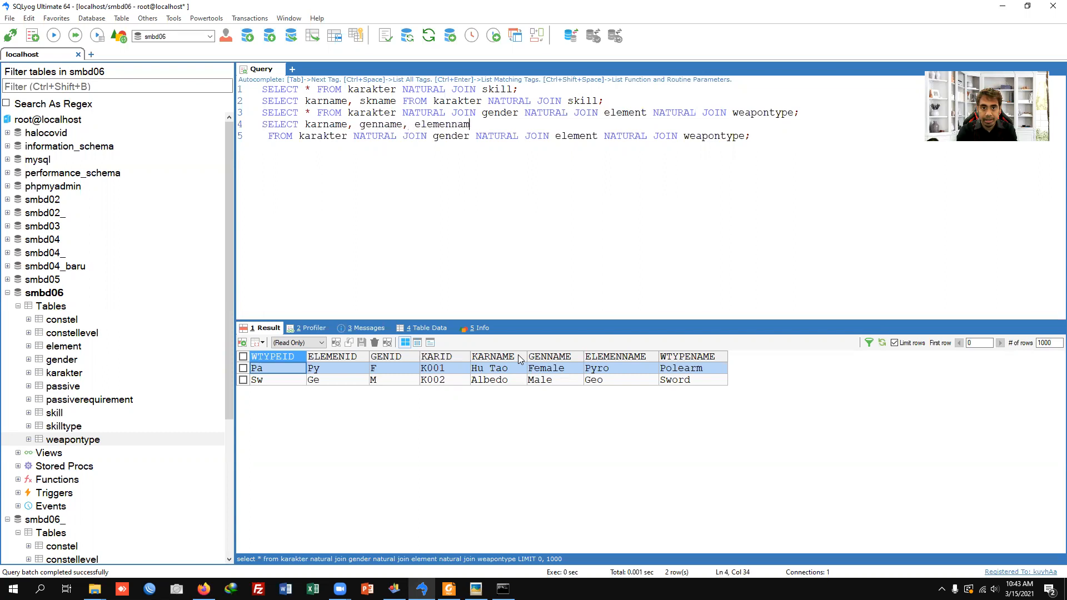
type(", wtypename")
key("shift+Down")
key("shift+End")
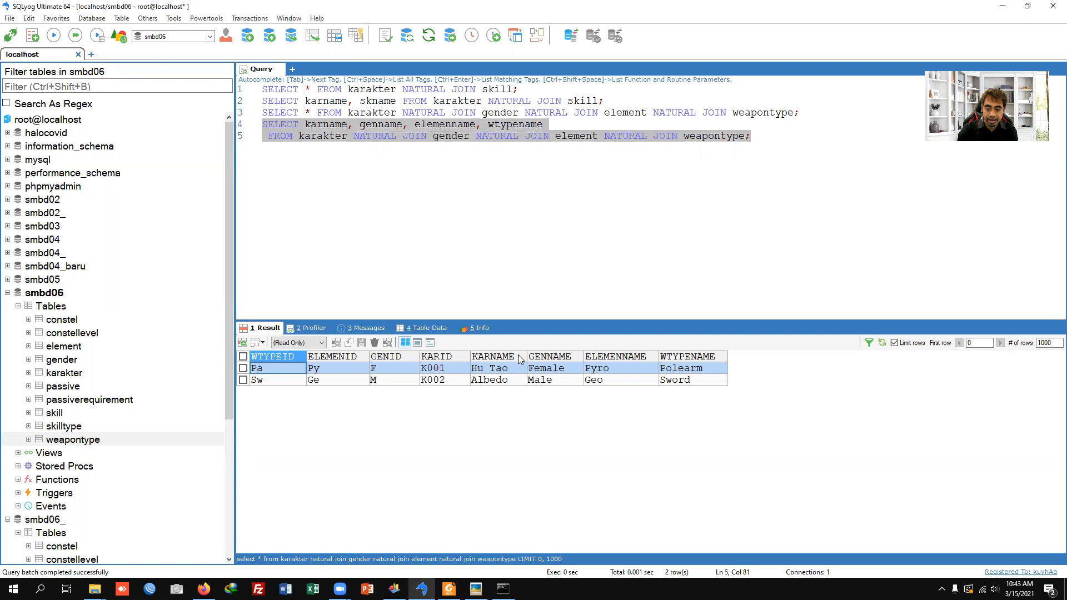
key("F9")
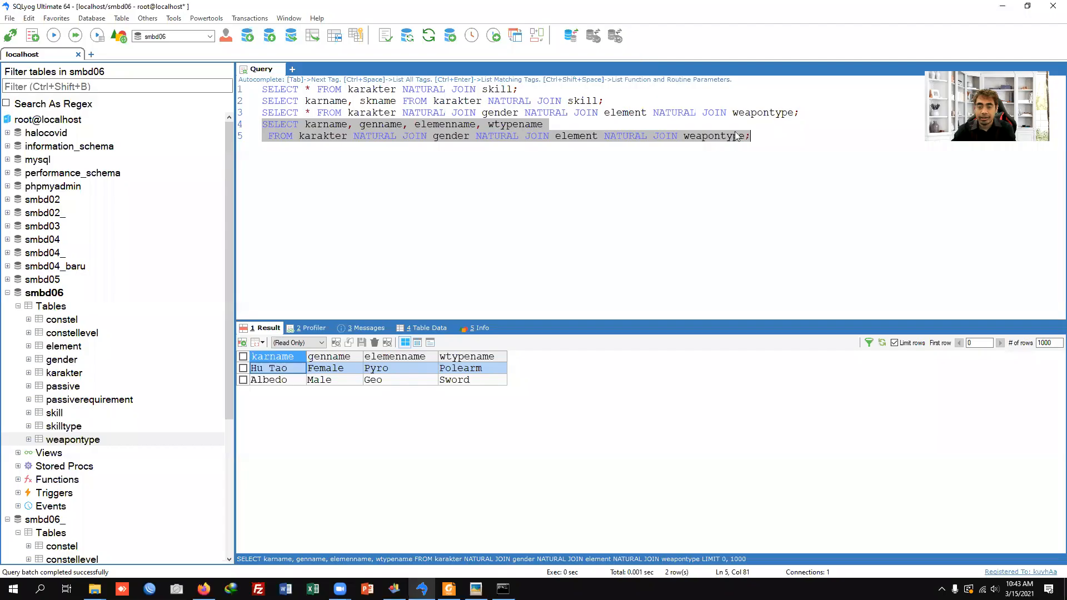
Step: Switch to Picasa Photo Viewer to view the 05ModulGame01(SMBD)_PDM.jpg table diagram
left_click(606, 211)
mouse_move(475, 588)
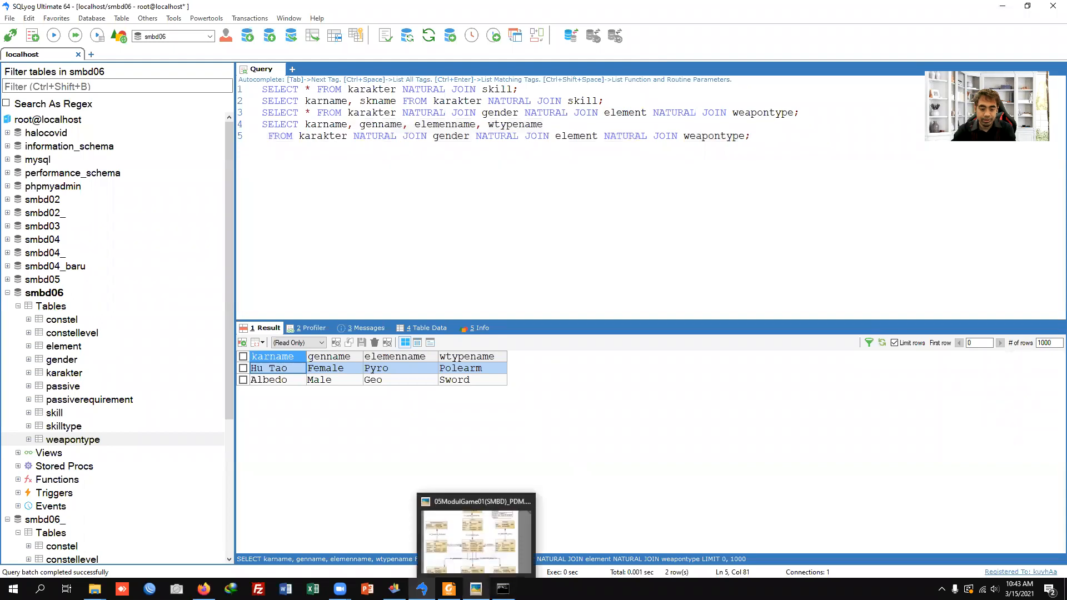
left_click(492, 558)
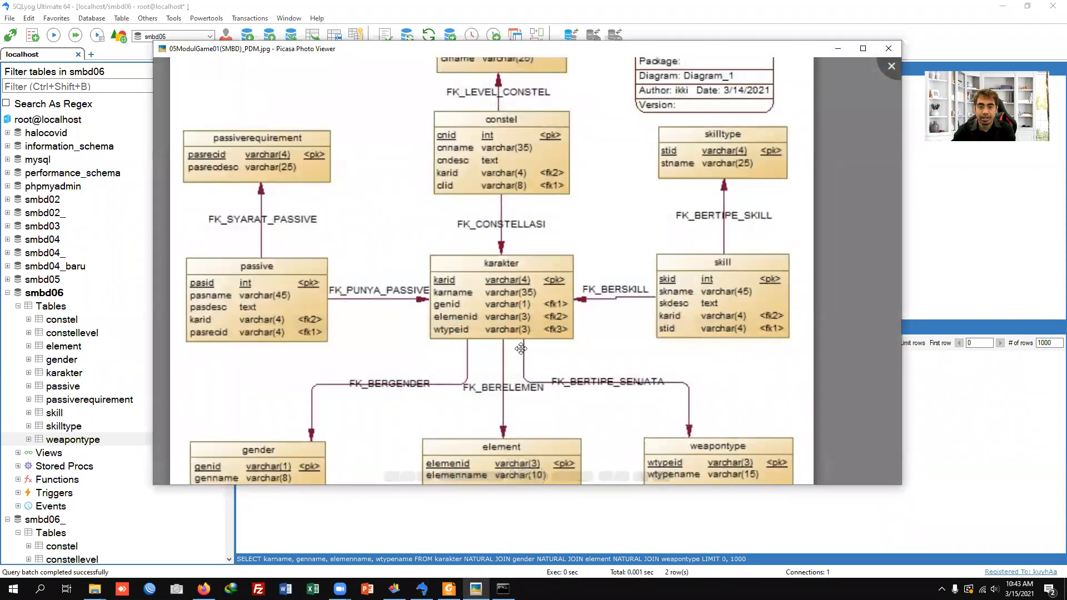